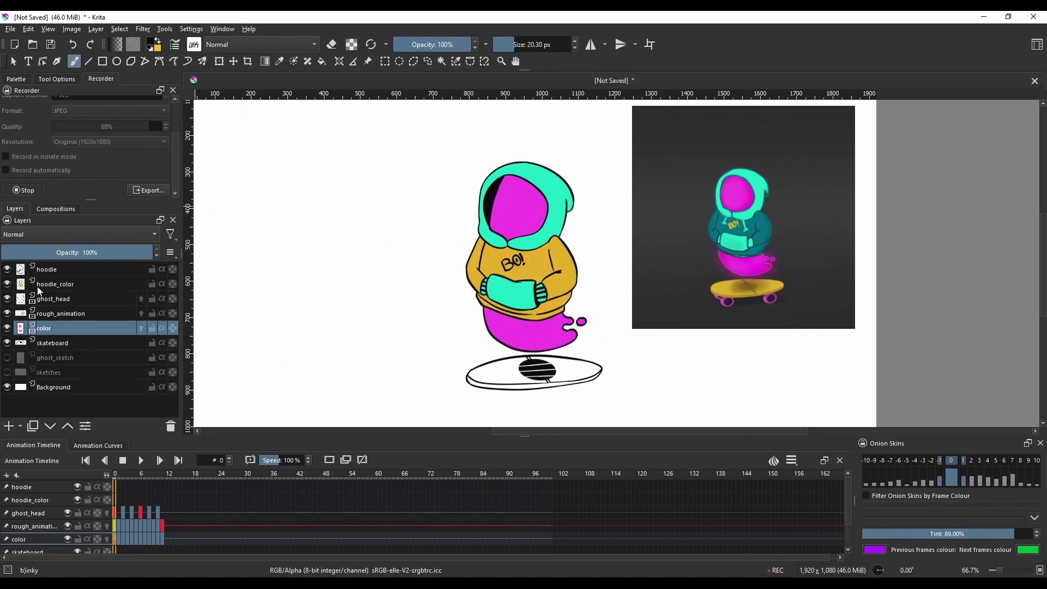
Step: Toggle the hoodie_color and color layers on and off to compare them with the line art
{"action": "left_click", "coordinate": [7, 284]}
{"action": "left_click", "coordinate": [7, 284]}
{"action": "left_click", "coordinate": [7, 284]}
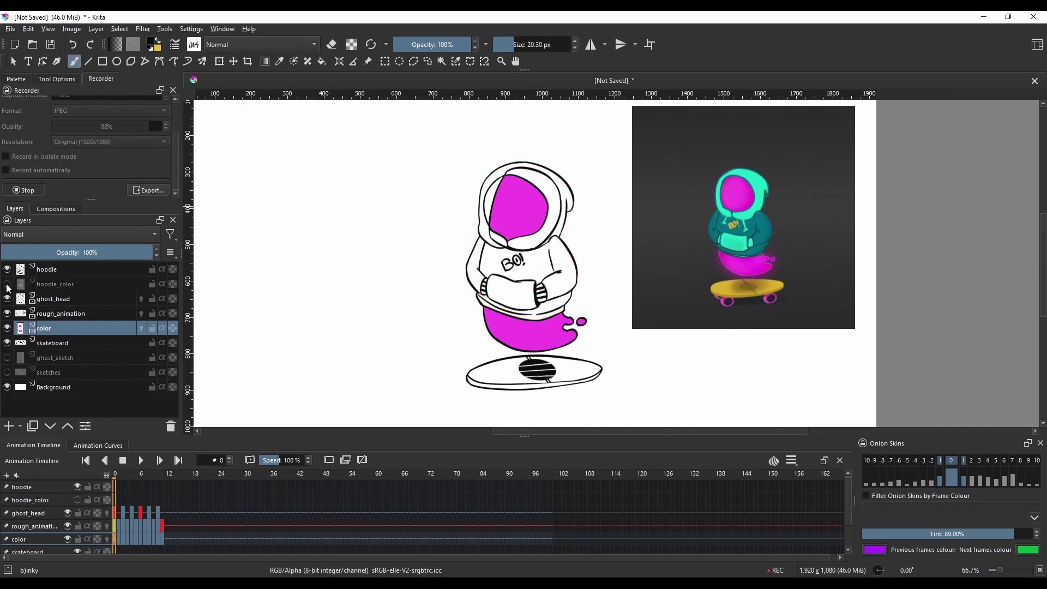
{"action": "left_click", "coordinate": [7, 284]}
{"action": "left_click", "coordinate": [7, 284]}
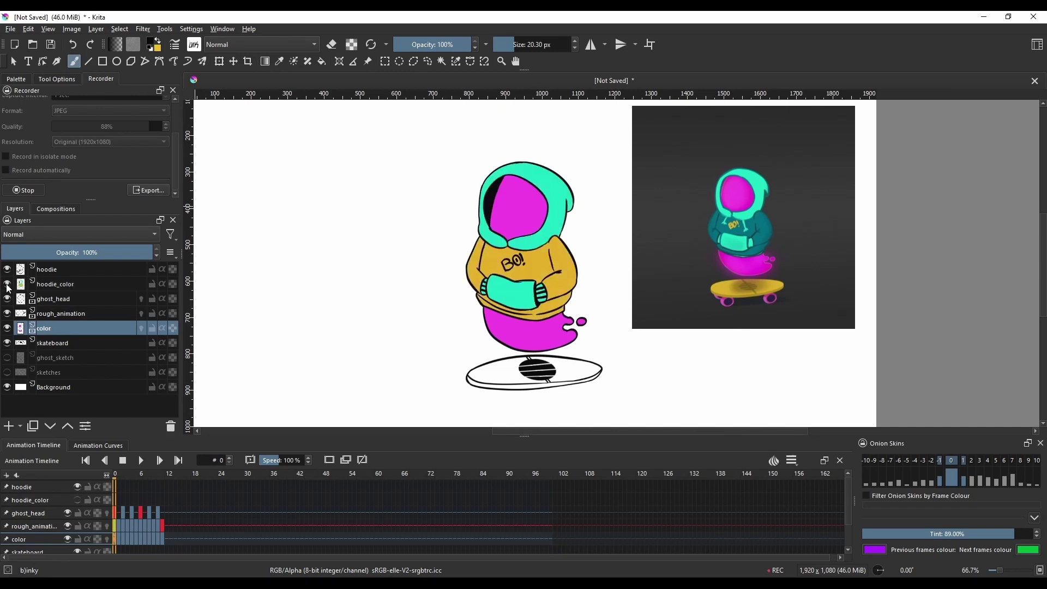
{"action": "left_click", "coordinate": [7, 284]}
{"action": "left_click", "coordinate": [7, 284]}
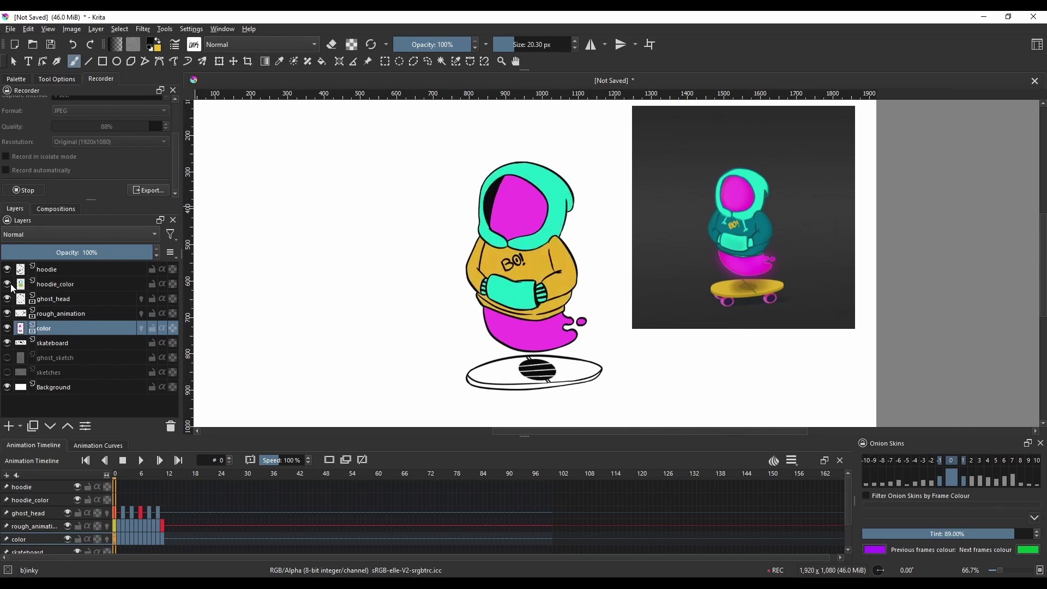
{"action": "left_click", "coordinate": [7, 329]}
{"action": "left_click", "coordinate": [7, 329]}
{"action": "left_click", "coordinate": [7, 328]}
{"action": "left_click", "coordinate": [7, 328]}
Step: Make a Quick Clipping Group on the color layer, adding a clipped Mask Layer
{"action": "right_click", "coordinate": [69, 330]}
{"action": "mouse_move", "coordinate": [153, 225]}
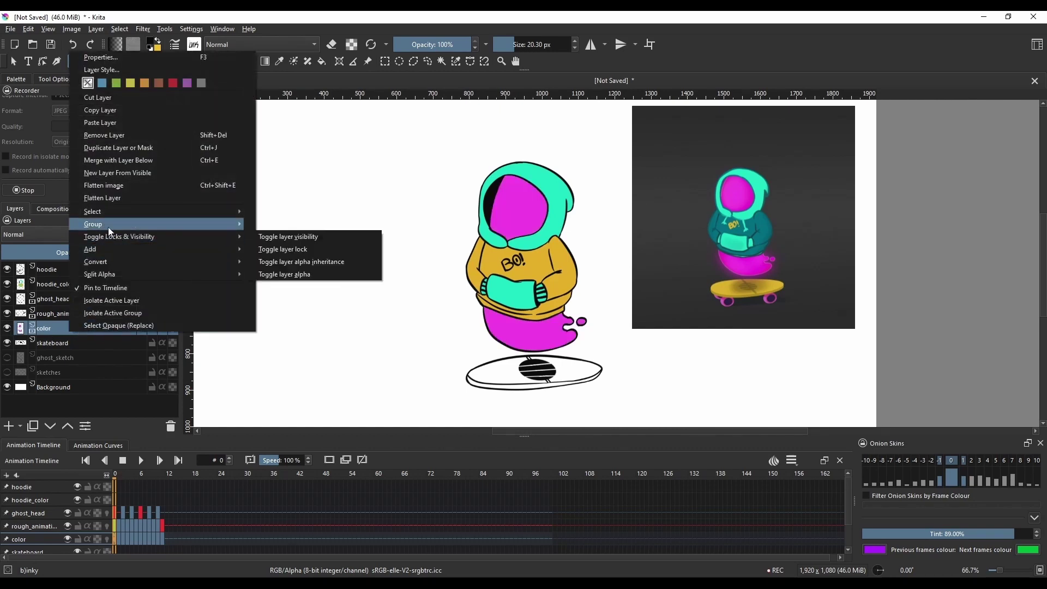
{"action": "left_click", "coordinate": [284, 237]}
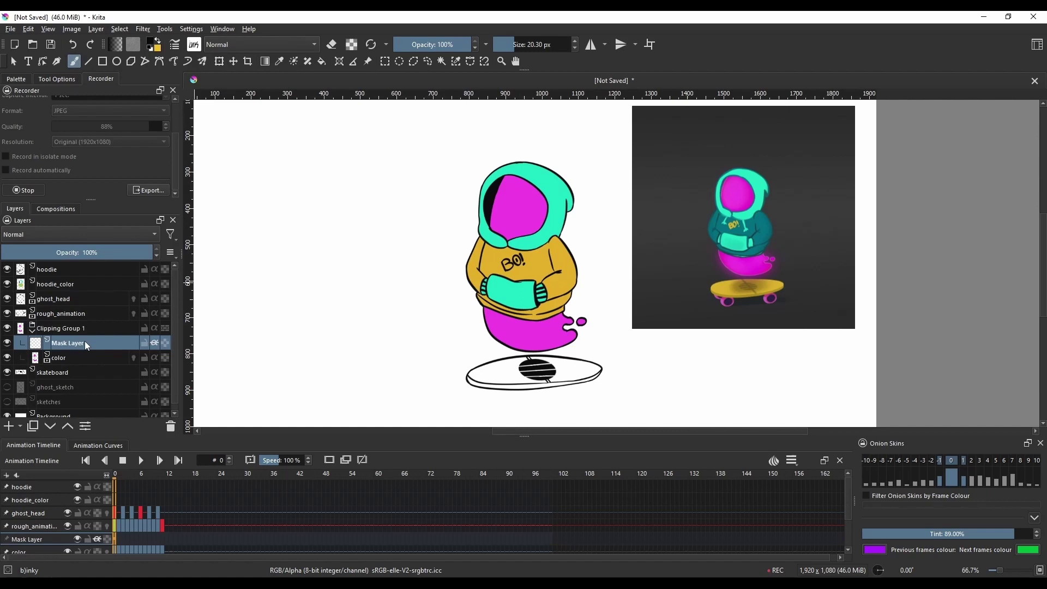
Step: Try full and 61%-opacity gradients across the ghost, undoing each attempt
{"action": "left_click", "coordinate": [265, 61]}
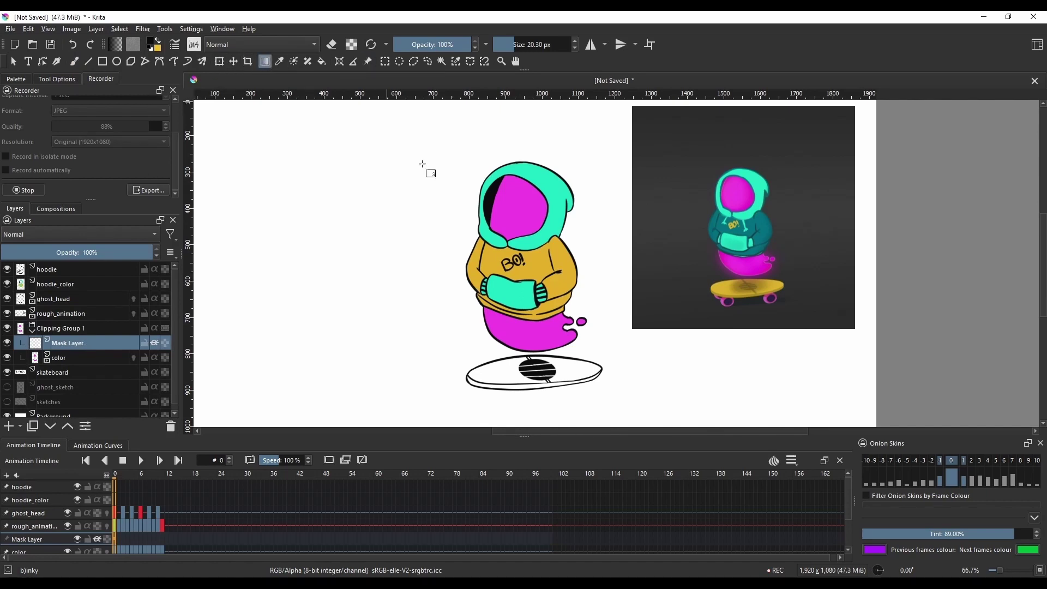
{"action": "left_click_drag", "start_coordinate": [426, 170], "coordinate": [706, 367]}
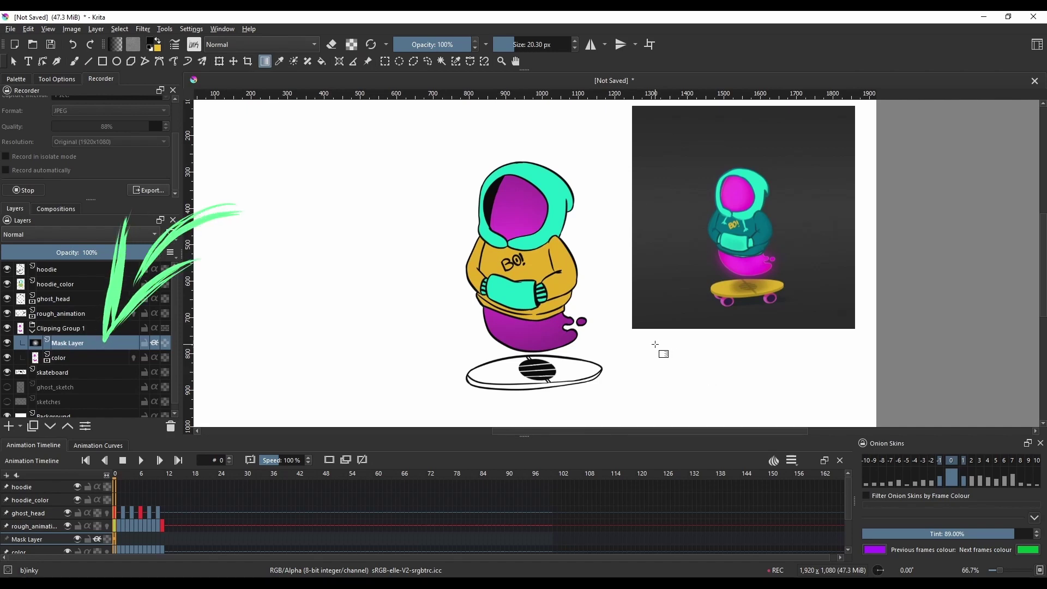
{"action": "key", "text": "Delete"}
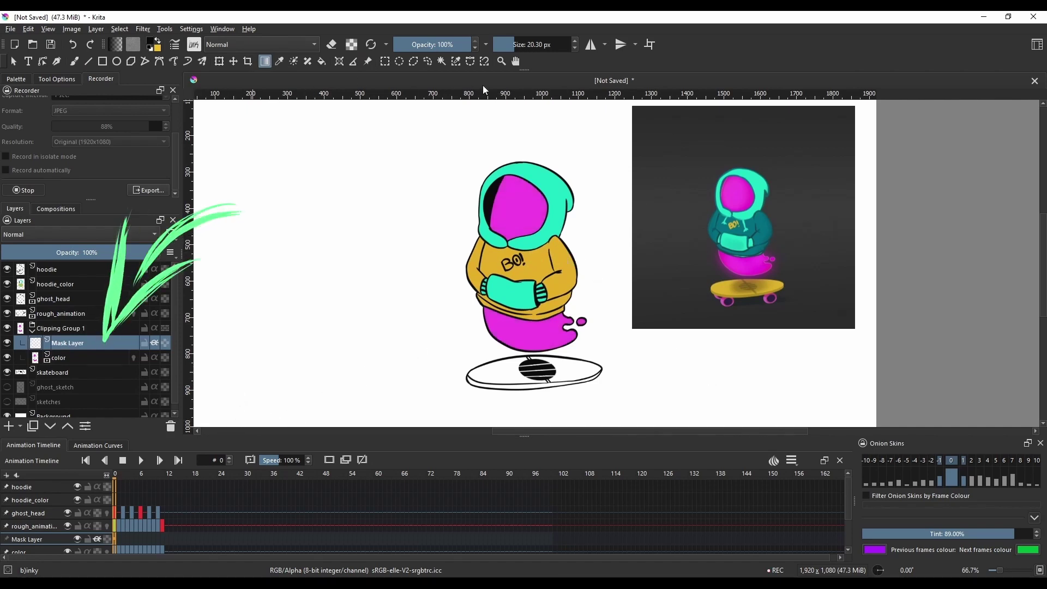
{"action": "left_click", "coordinate": [441, 48]}
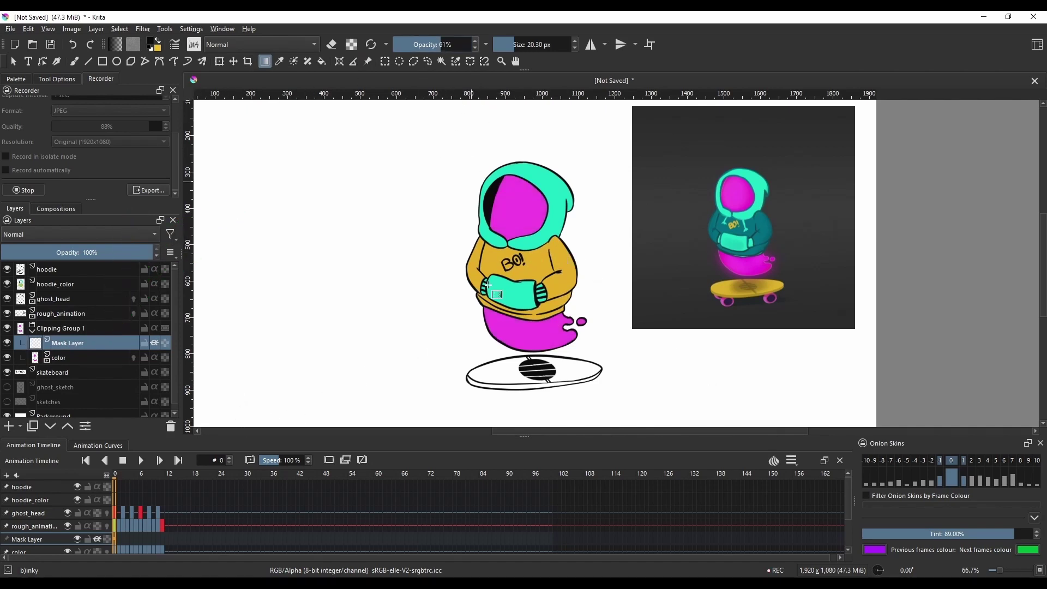
{"action": "left_click_drag", "start_coordinate": [535, 288], "coordinate": [717, 362]}
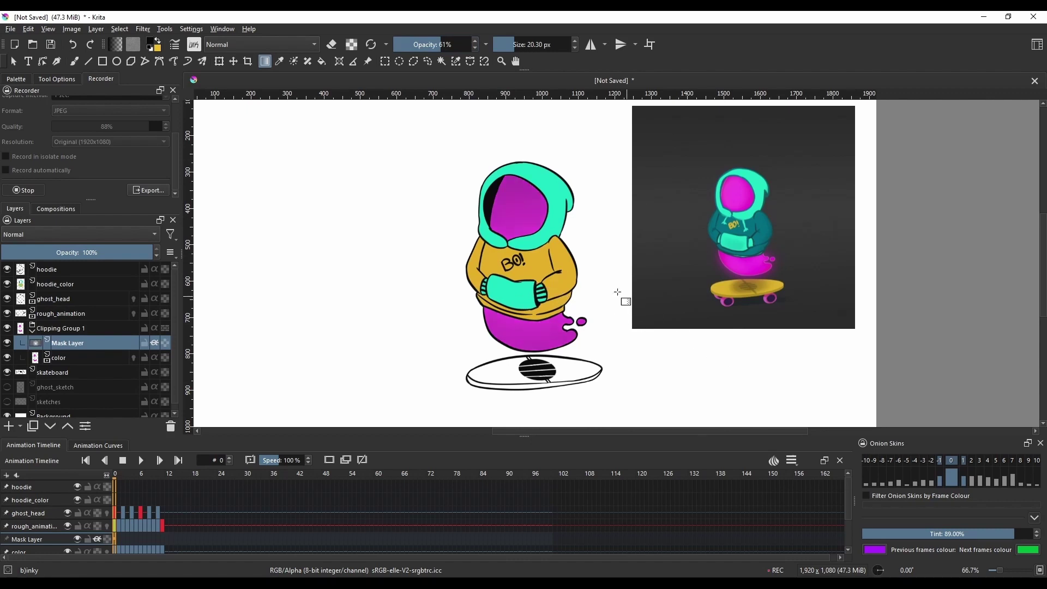
{"action": "key", "text": "ctrl+z"}
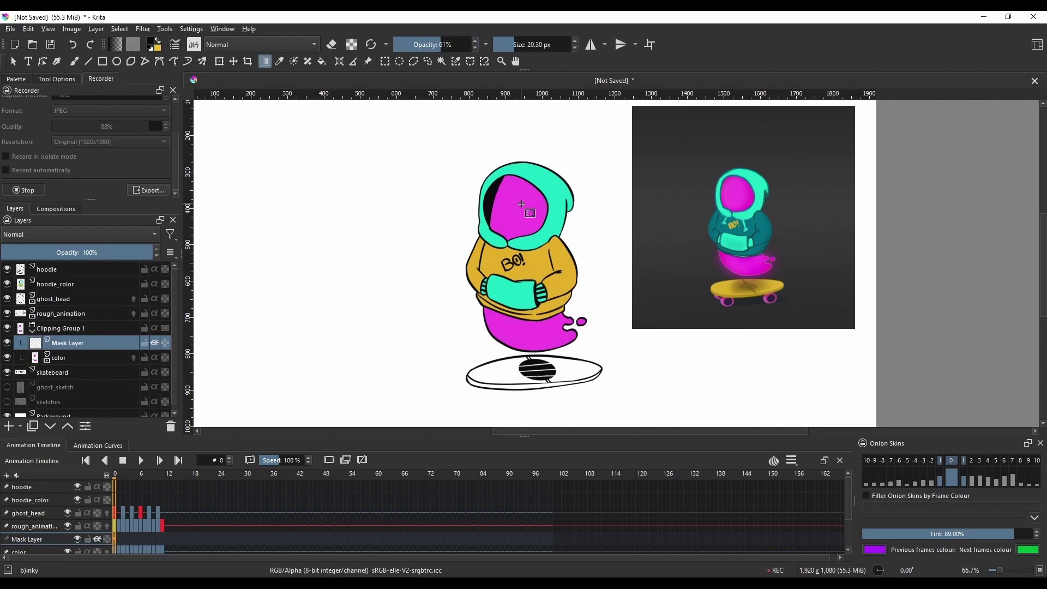
{"action": "left_click_drag", "start_coordinate": [514, 205], "coordinate": [535, 319]}
{"action": "key", "text": "ctrl+z"}
Step: Magic-wand select the ghost's pink face and fill it with a purple gradient
{"action": "left_click", "coordinate": [441, 61]}
{"action": "left_click", "coordinate": [531, 217]}
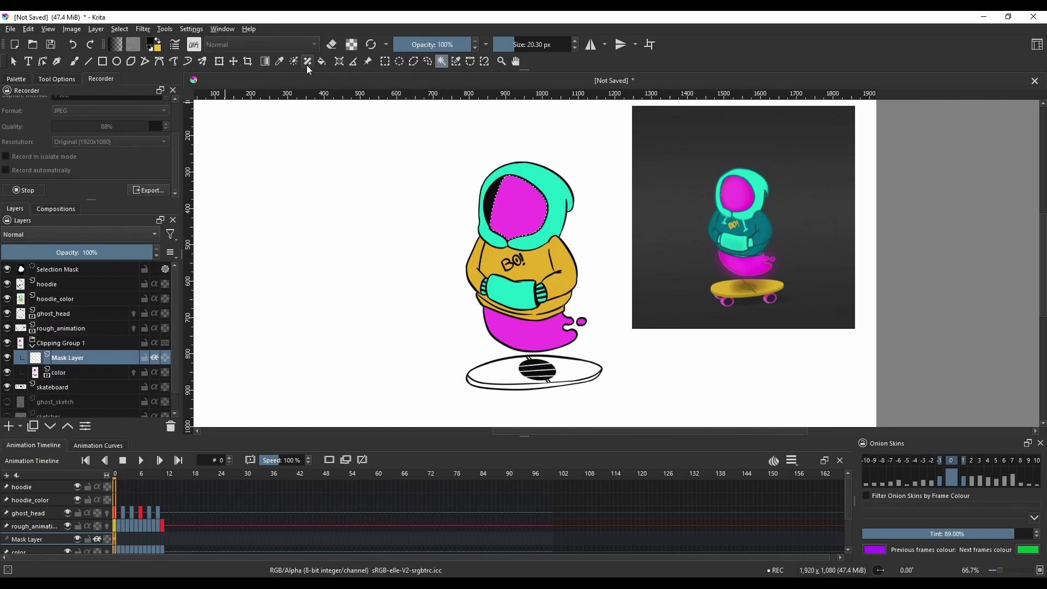
{"action": "left_click", "coordinate": [265, 61]}
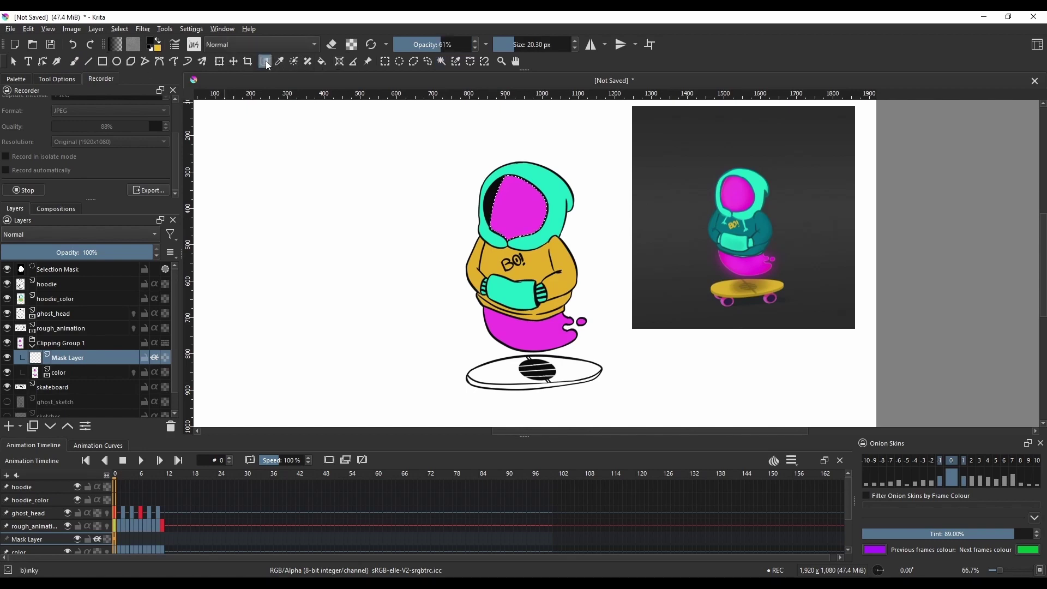
{"action": "left_click_drag", "start_coordinate": [549, 215], "coordinate": [645, 271]}
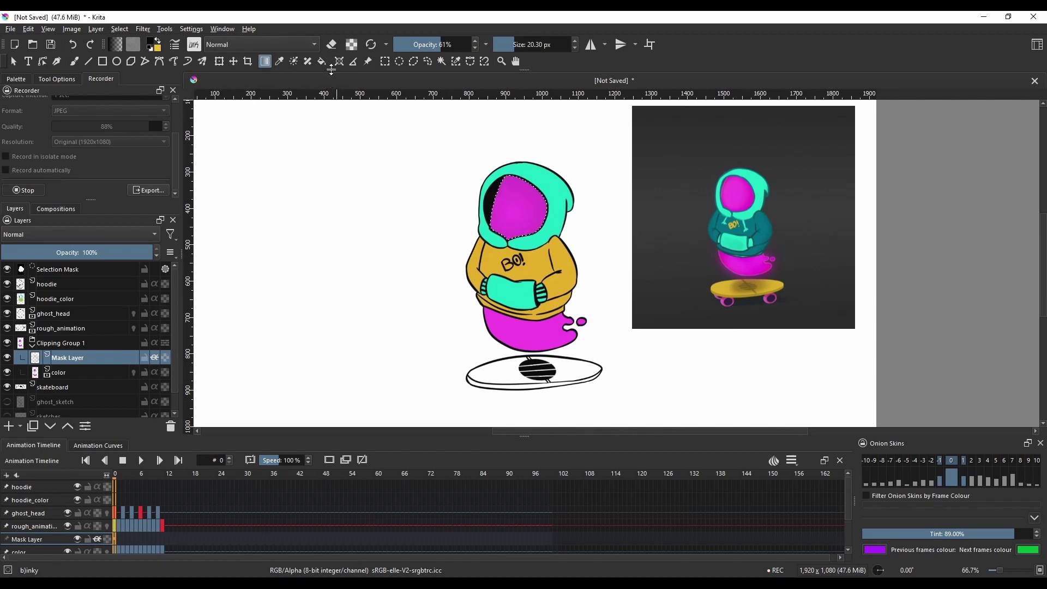
Step: Select the magenta body and pink blob, trial a gradient there, then undo it
{"action": "left_click", "coordinate": [441, 62]}
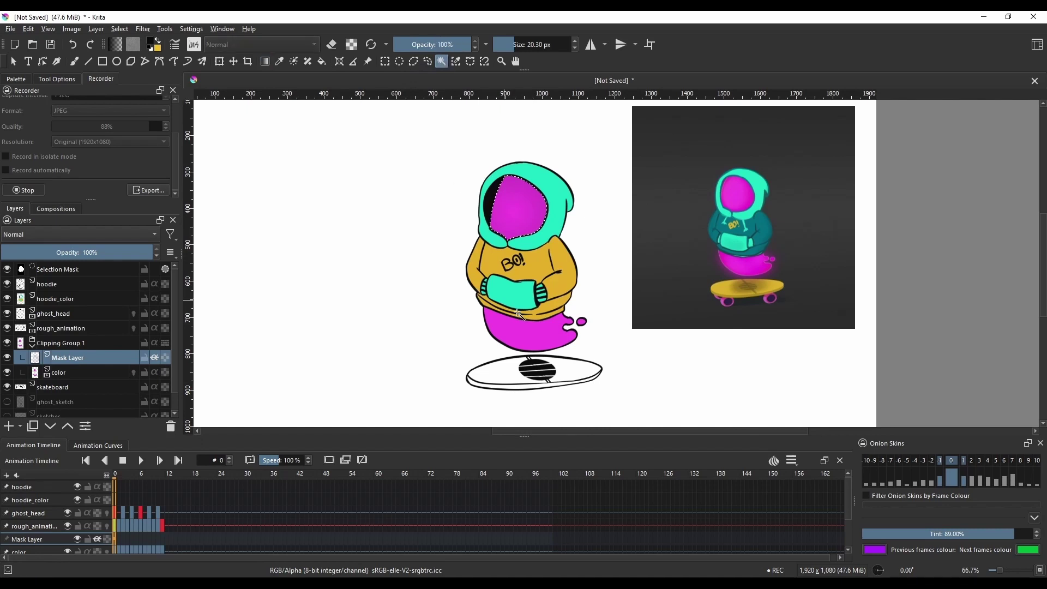
{"action": "left_click", "coordinate": [551, 333]}
{"action": "left_click", "coordinate": [581, 321], "text": "shift"}
{"action": "left_click", "coordinate": [265, 61]}
{"action": "left_click_drag", "start_coordinate": [531, 330], "coordinate": [666, 348]}
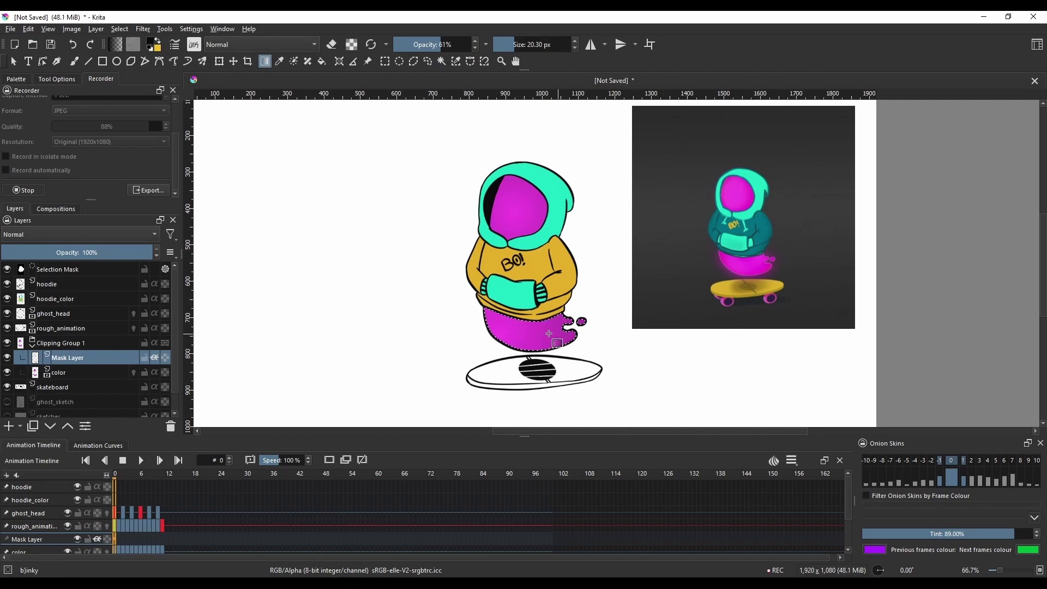
{"action": "key", "text": "ctrl+z"}
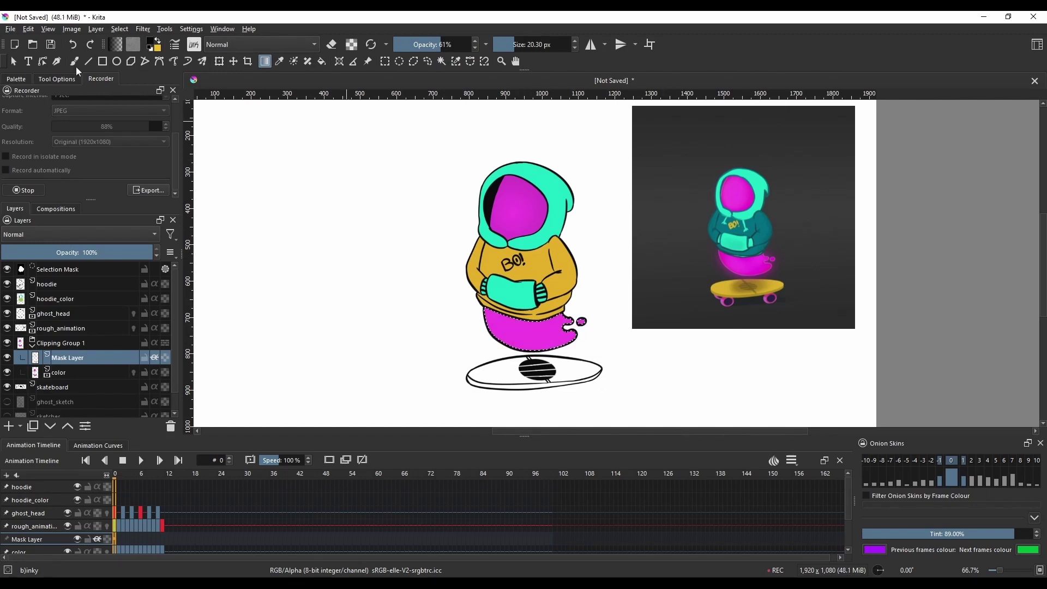
Step: Clear the selection and play the animation, stopping at frame 10
{"action": "left_click", "coordinate": [48, 78]}
{"action": "key", "text": "ctrl+shift+a"}
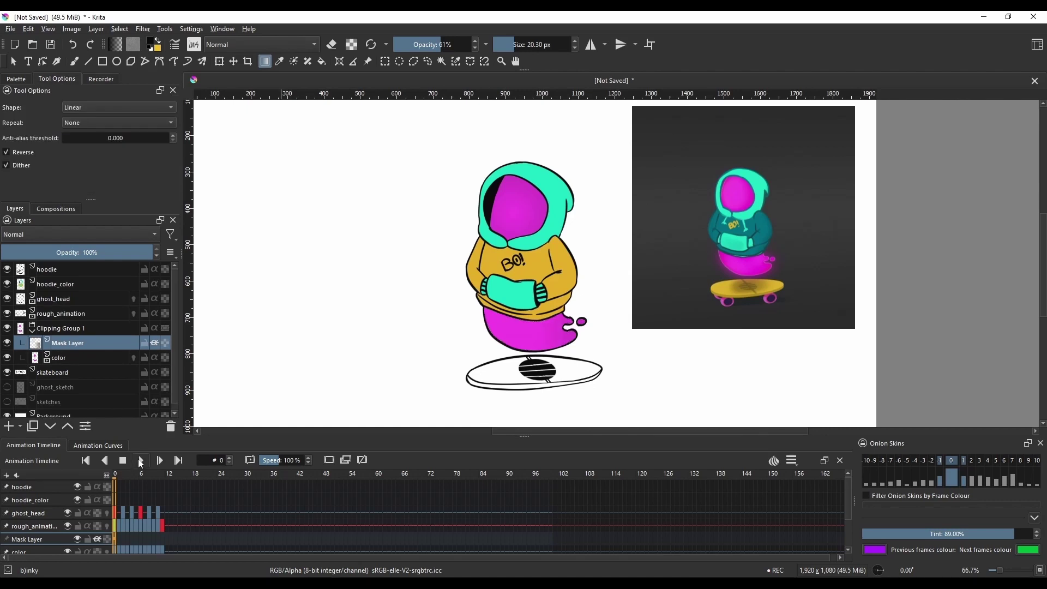
{"action": "left_click", "coordinate": [140, 460]}
{"action": "left_click", "coordinate": [140, 461]}
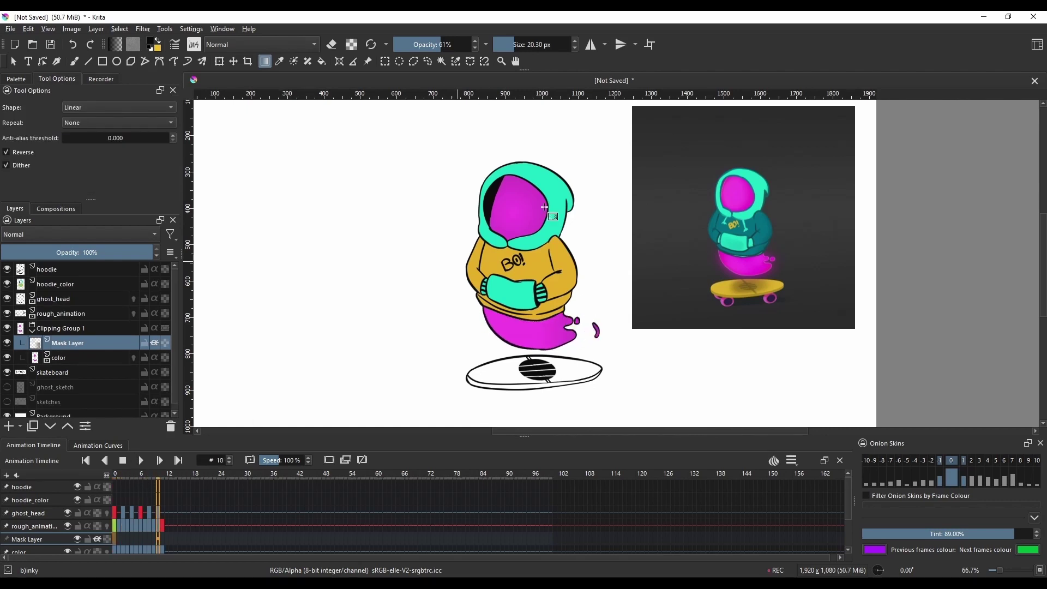
Step: Set the freehand brush to Airbrush Soft at 266.30 px with eraser mode off
{"action": "left_click", "coordinate": [75, 62]}
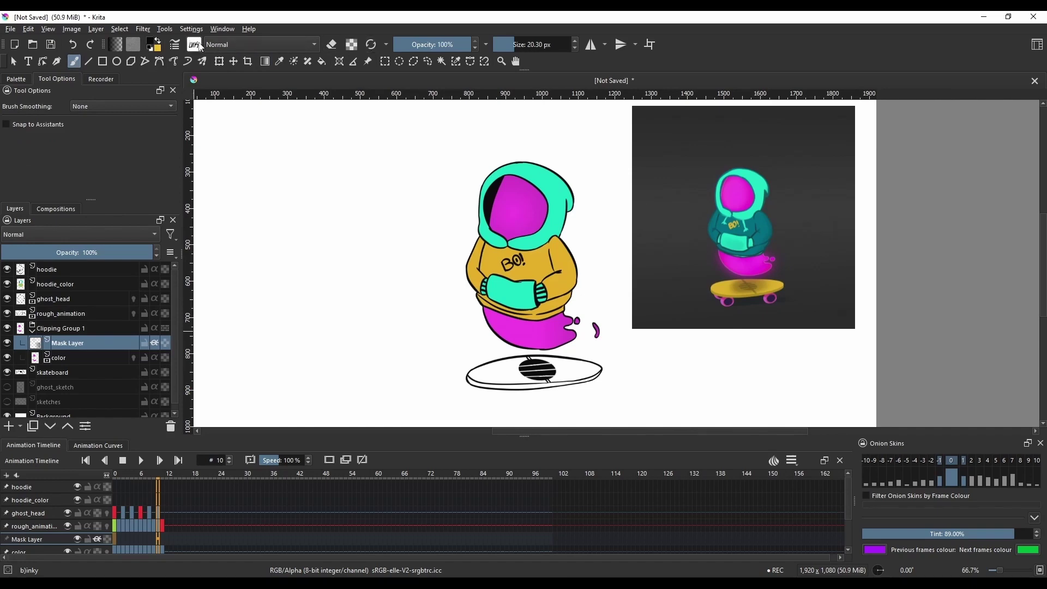
{"action": "left_click", "coordinate": [199, 46]}
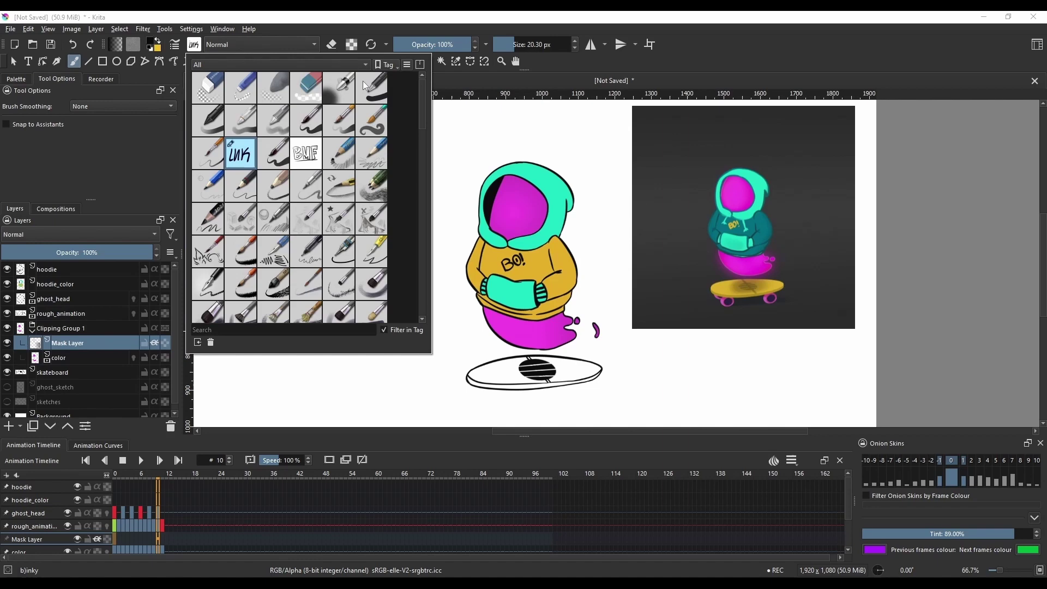
{"action": "left_click", "coordinate": [330, 98]}
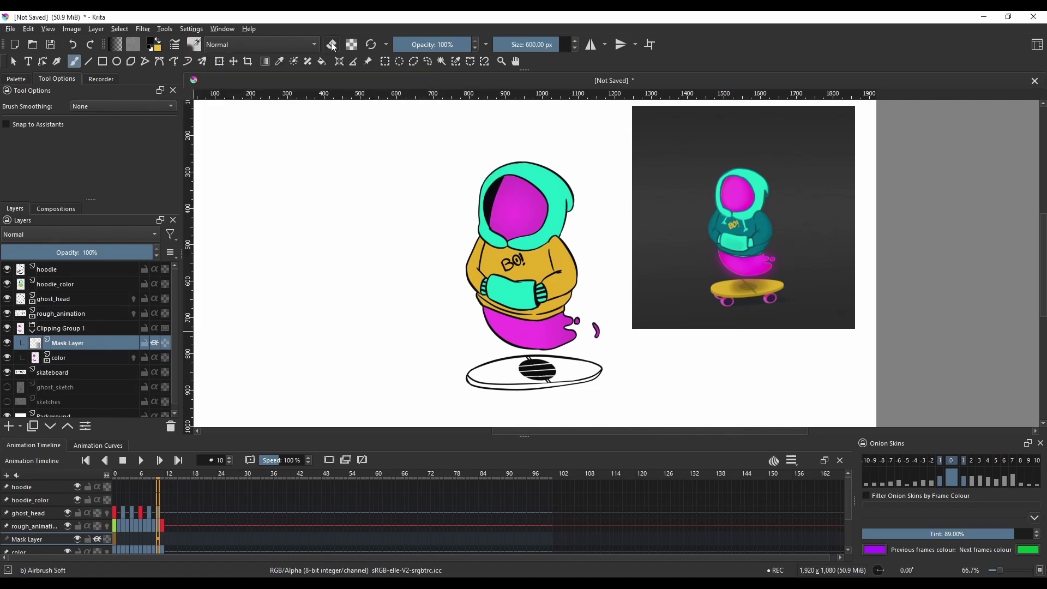
{"action": "left_click", "coordinate": [543, 48]}
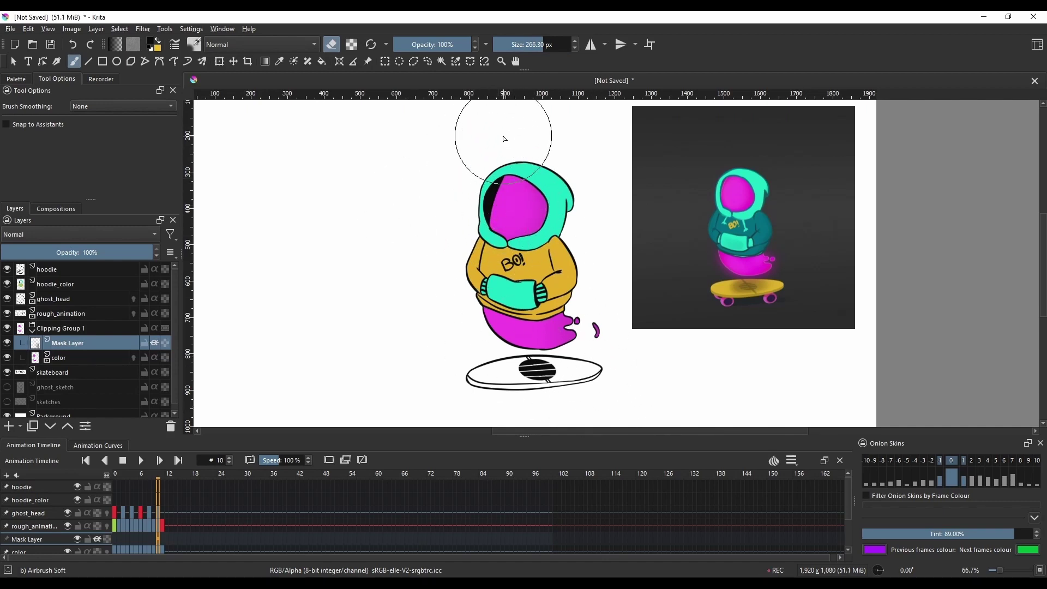
{"action": "key", "text": "e"}
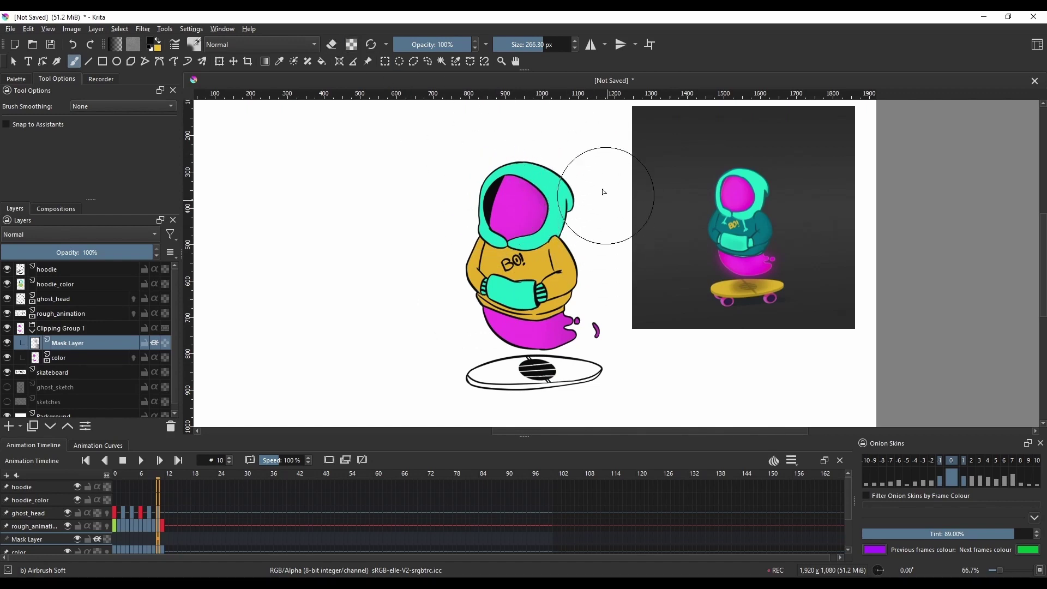
Step: Airbrush soft shading over the ghost's hood and lower body on the Mask Layer
{"action": "mouse_move", "coordinate": [579, 164]}
{"action": "left_mouse_down"}
{"action": "mouse_move", "coordinate": [603, 182]}
{"action": "mouse_move", "coordinate": [556, 141]}
{"action": "mouse_move", "coordinate": [608, 200]}
{"action": "left_mouse_up"}
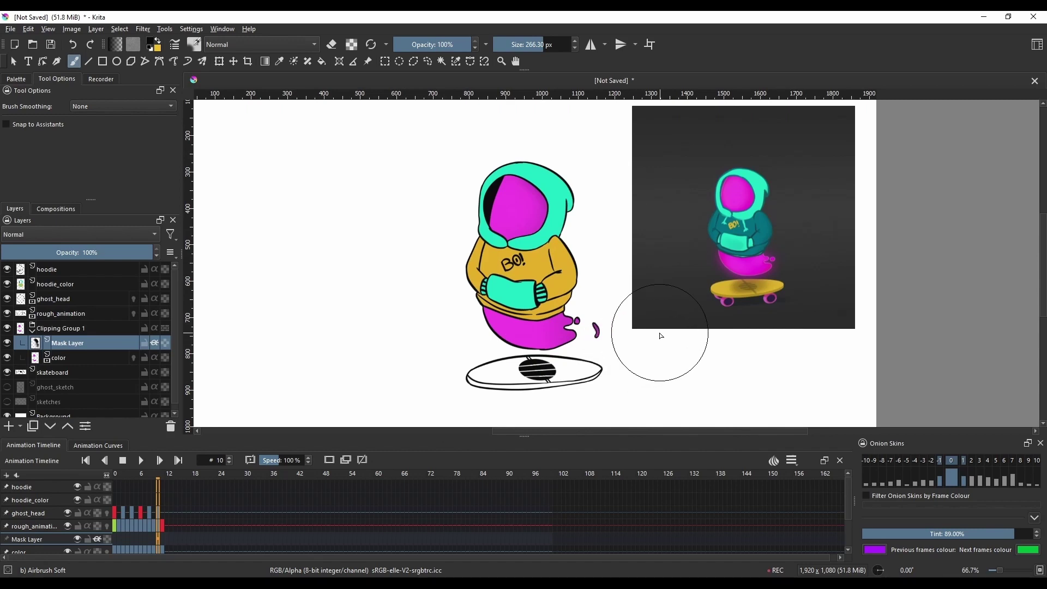
{"action": "scroll", "coordinate": [627, 295], "scroll_direction": "down", "scroll_amount": 2}
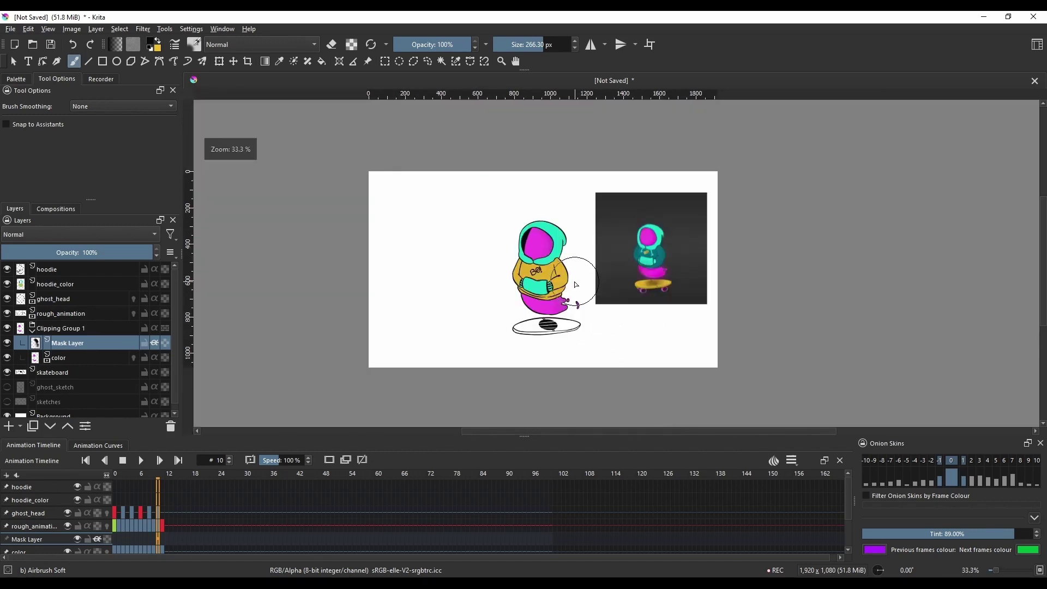
{"action": "scroll", "coordinate": [587, 284], "scroll_direction": "up", "scroll_amount": 2}
{"action": "left_click_drag", "start_coordinate": [588, 284], "coordinate": [633, 290]}
{"action": "scroll", "coordinate": [28, 384], "scroll_direction": "down", "scroll_amount": 1}
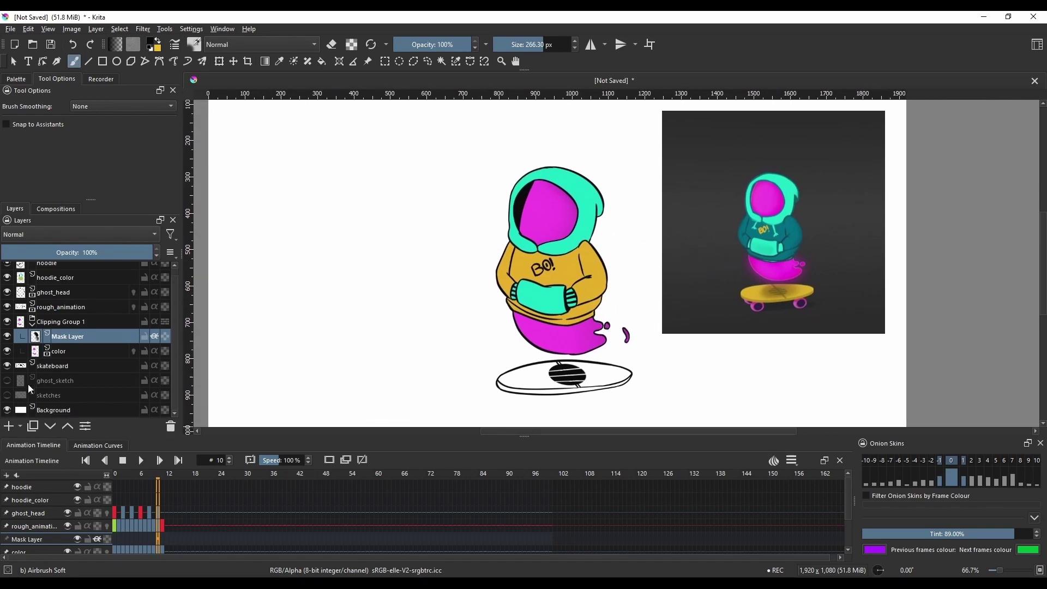
Step: Fill the Background layer with dark grey, then select the color layer
{"action": "left_click", "coordinate": [53, 409]}
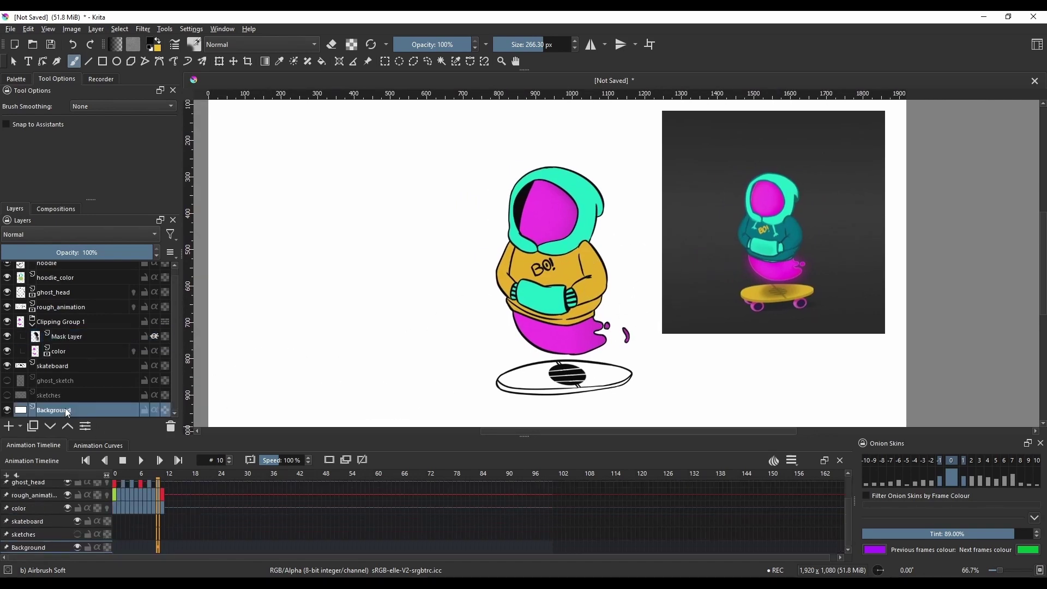
{"action": "left_click", "coordinate": [322, 61]}
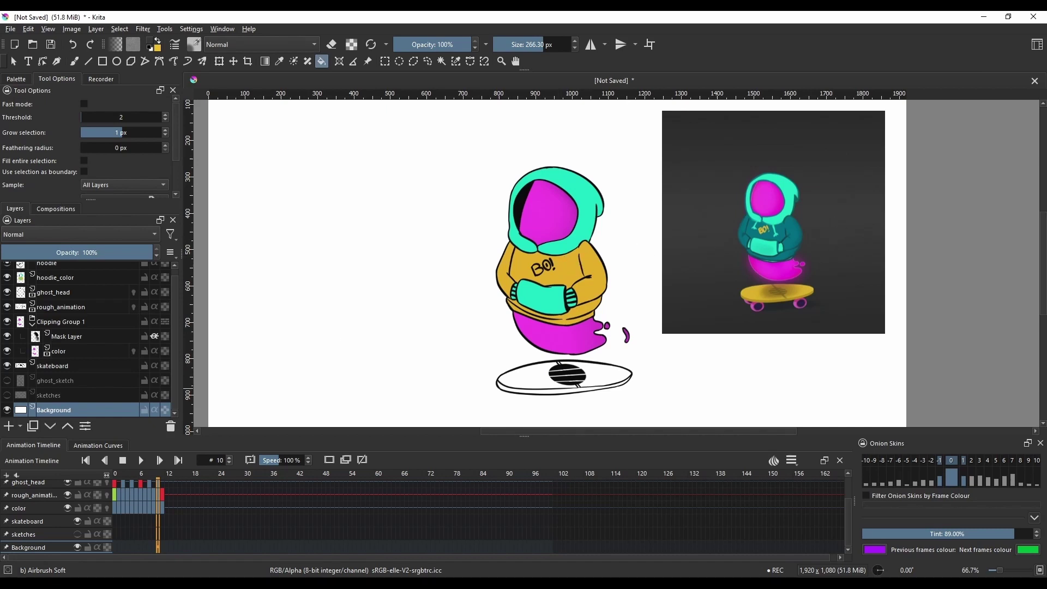
{"action": "key", "text": "shift+BackSpace"}
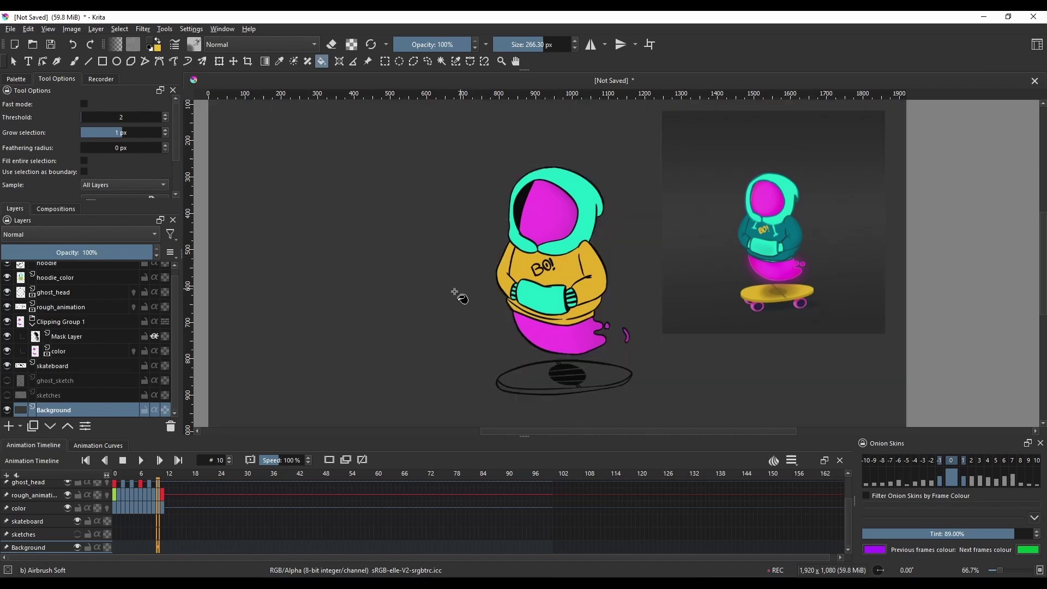
{"action": "scroll", "coordinate": [458, 294], "scroll_direction": "down", "scroll_amount": 2}
{"action": "scroll", "coordinate": [556, 278], "scroll_direction": "up", "scroll_amount": 1}
{"action": "scroll", "coordinate": [537, 326], "scroll_direction": "up", "scroll_amount": 1}
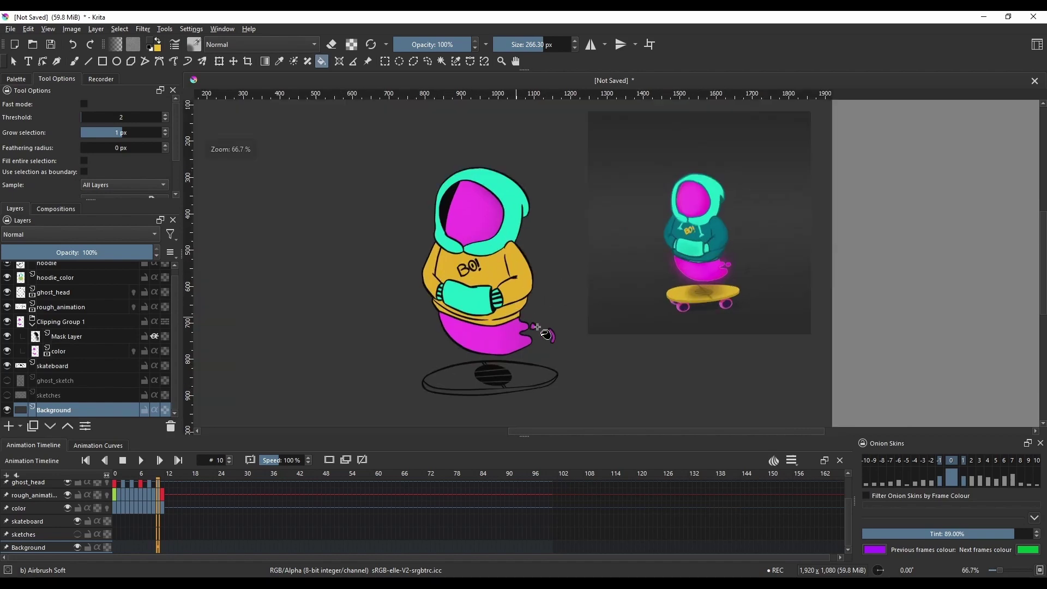
{"action": "left_click", "coordinate": [91, 352]}
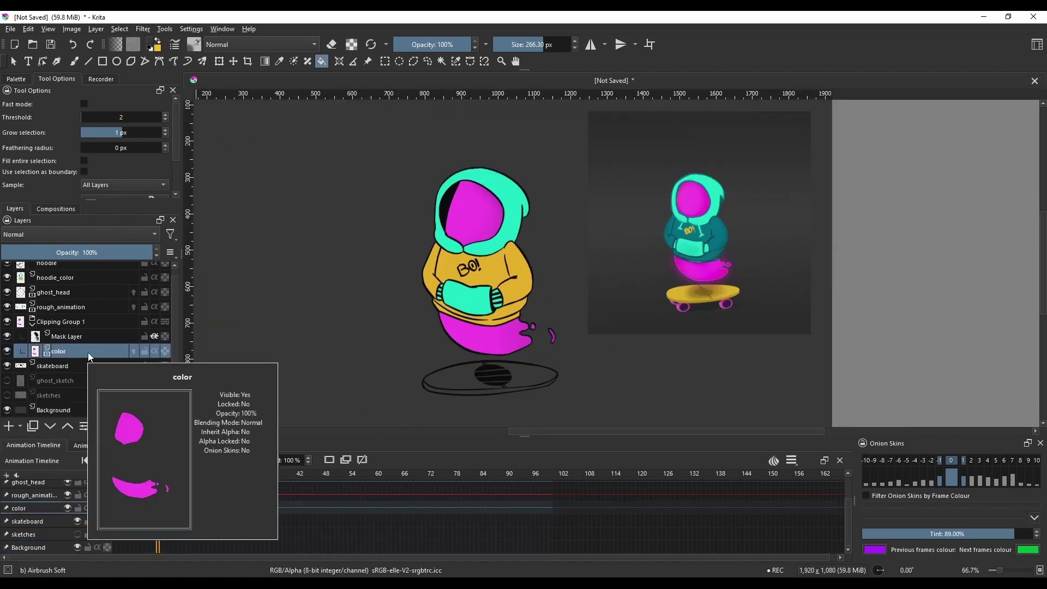
Step: Duplicate the color layer and apply a 42.51 px Gaussian Blur on frame 0
{"action": "key", "text": "ctrl+j"}
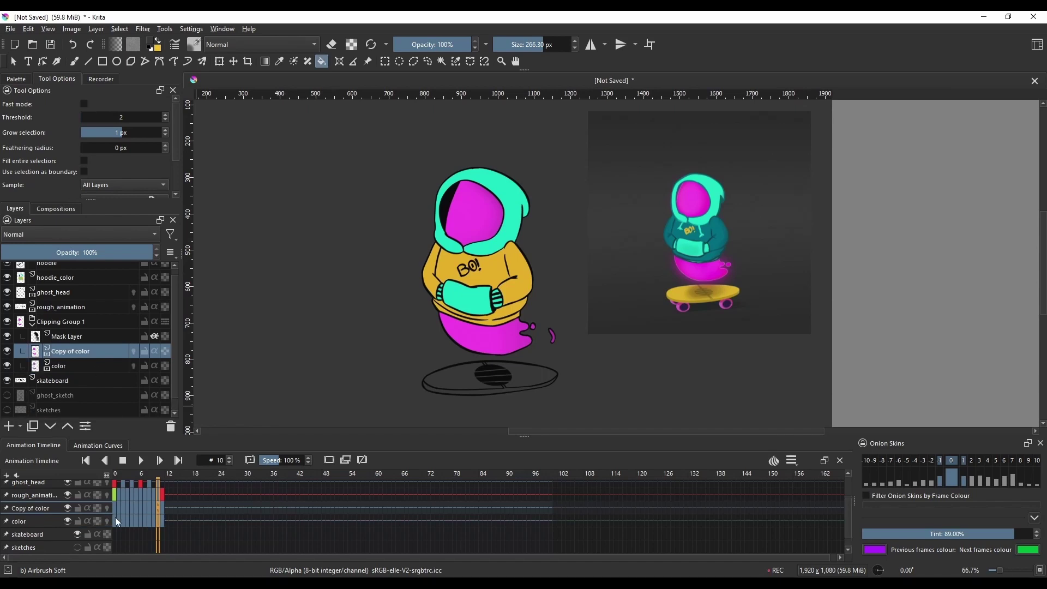
{"action": "left_click", "coordinate": [114, 511]}
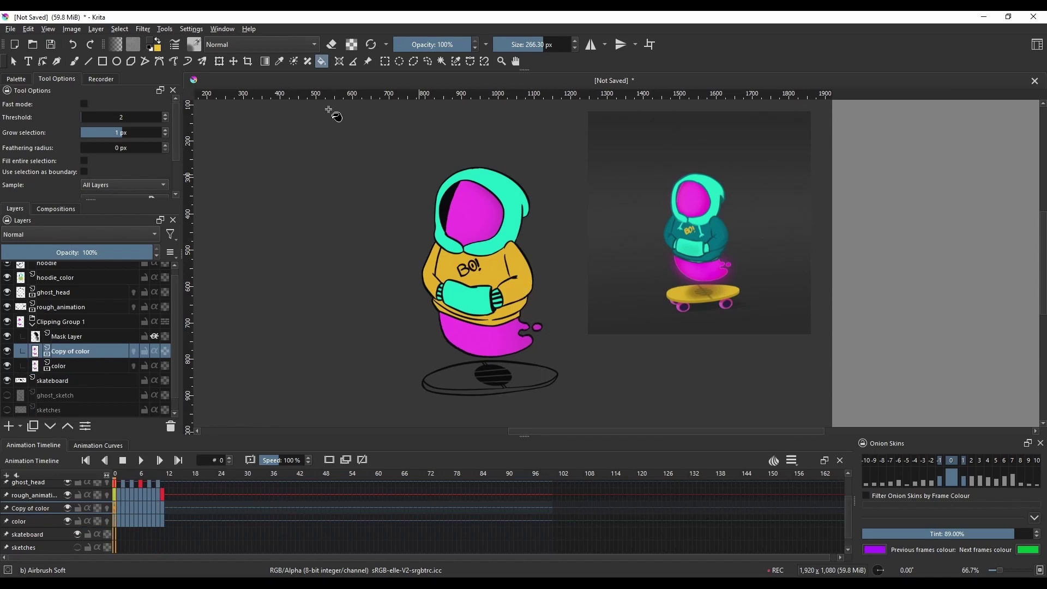
{"action": "left_click", "coordinate": [143, 29]}
{"action": "mouse_move", "coordinate": [171, 92]}
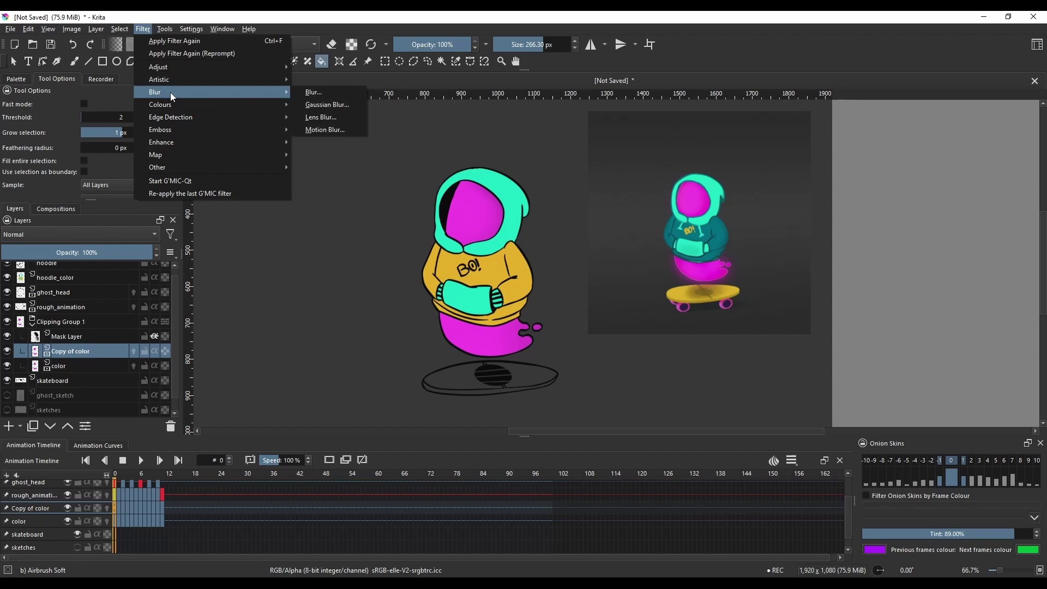
{"action": "left_click", "coordinate": [351, 103]}
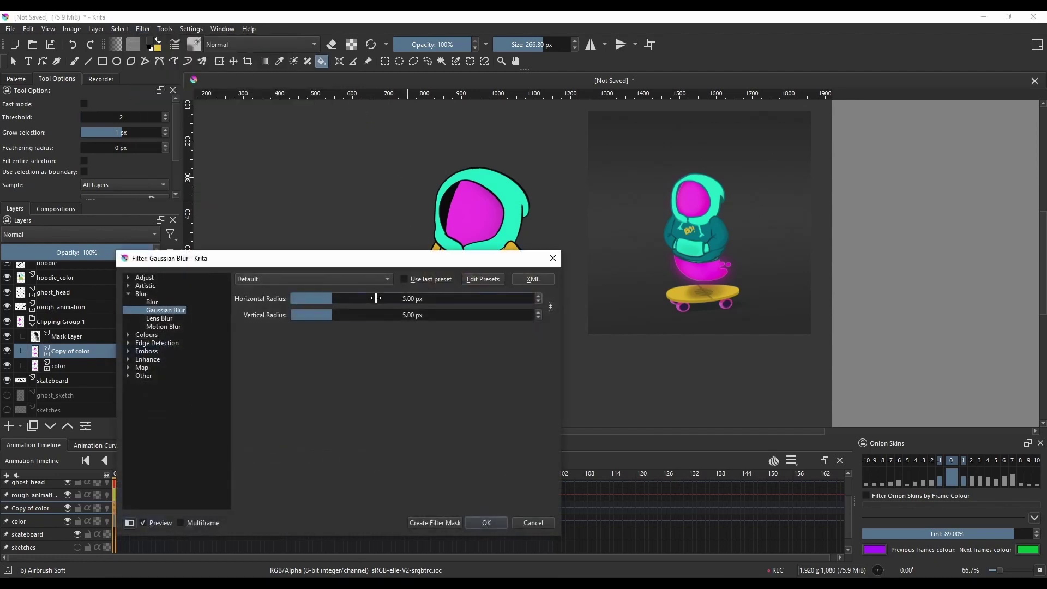
{"action": "left_click_drag", "start_coordinate": [390, 297], "coordinate": [789, 168]}
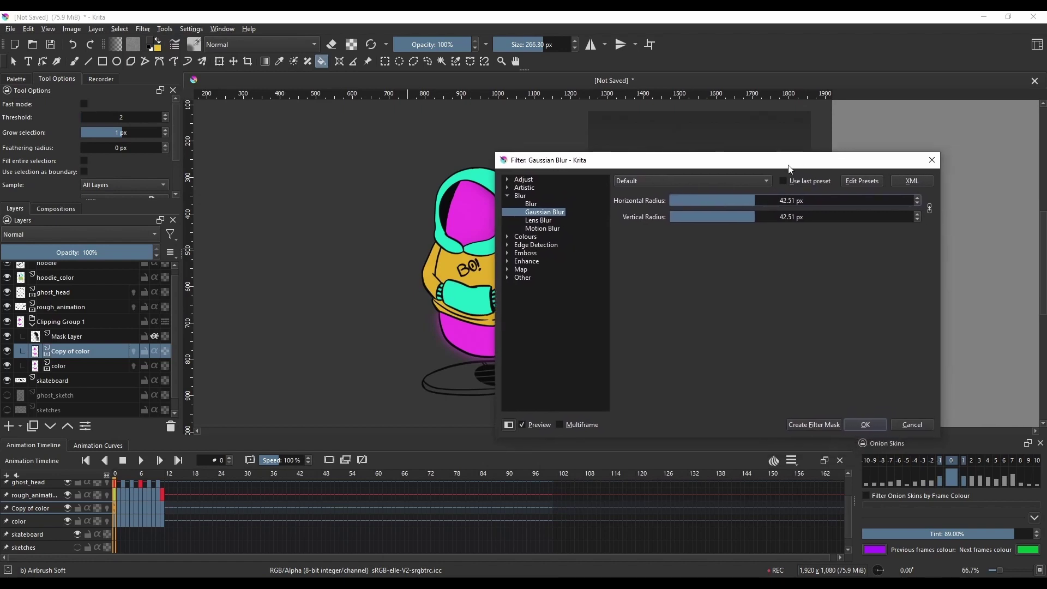
{"action": "left_click", "coordinate": [866, 426]}
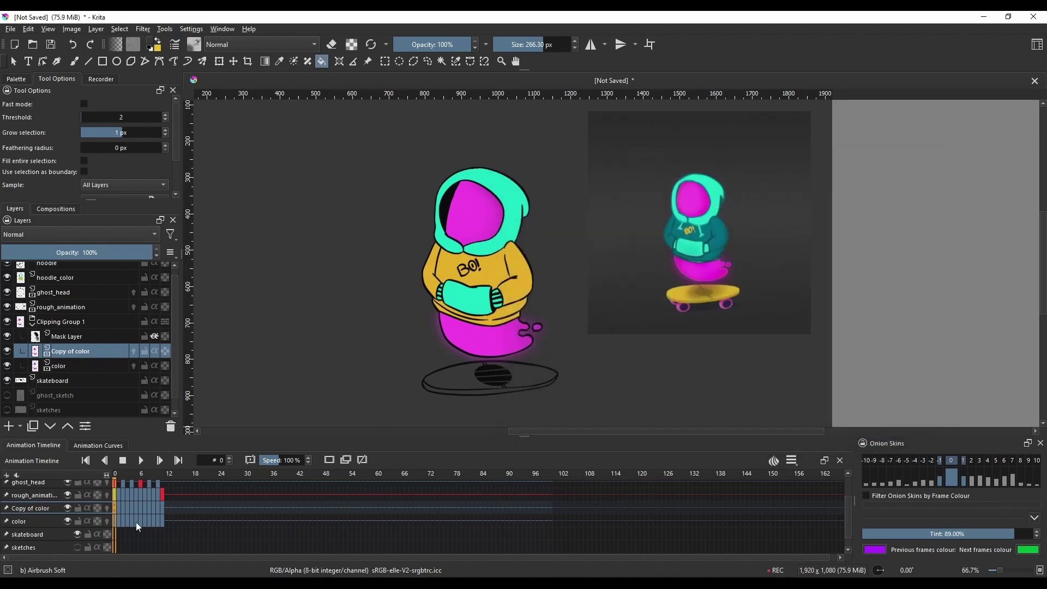
Step: Reapply the blur on frames 1 through 11 and move Copy of color above the Mask Layer
{"action": "left_click", "coordinate": [119, 506]}
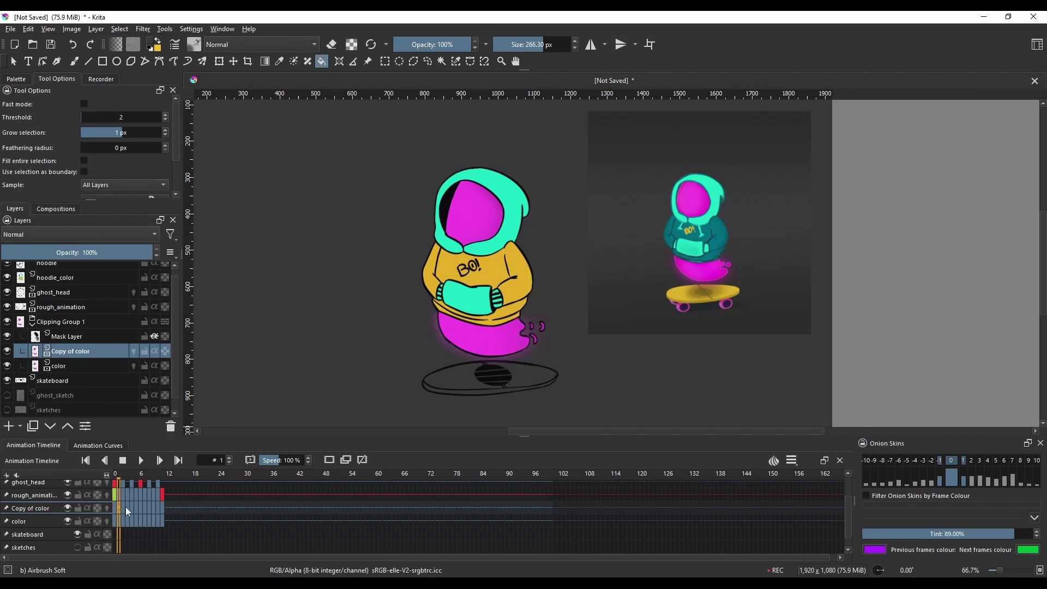
{"action": "left_click", "coordinate": [123, 508]}
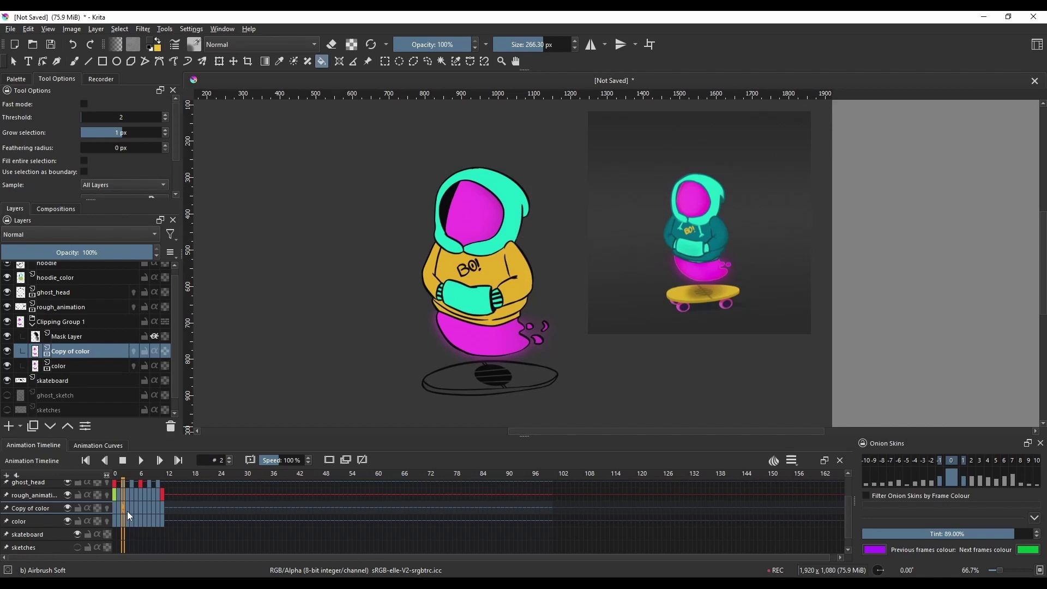
{"action": "left_click", "coordinate": [127, 509]}
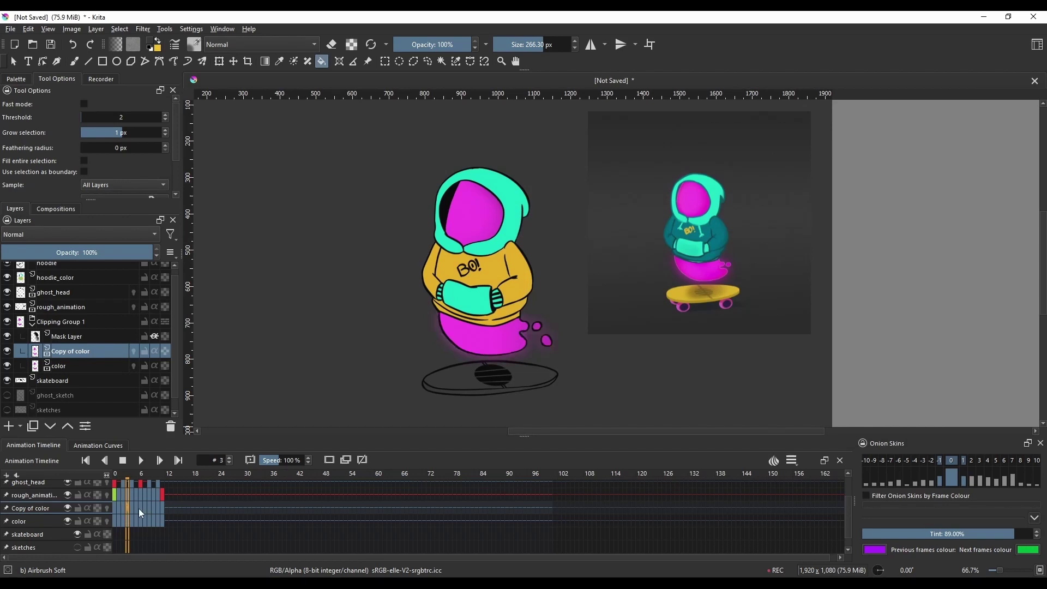
{"action": "left_click", "coordinate": [132, 506]}
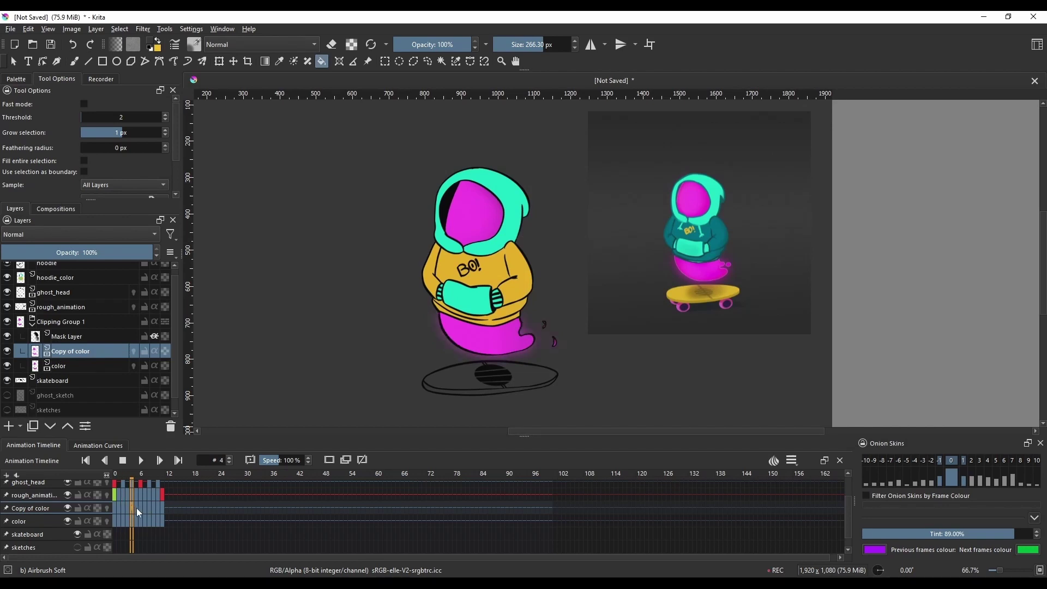
{"action": "left_click", "coordinate": [136, 508]}
{"action": "left_click", "coordinate": [142, 508]}
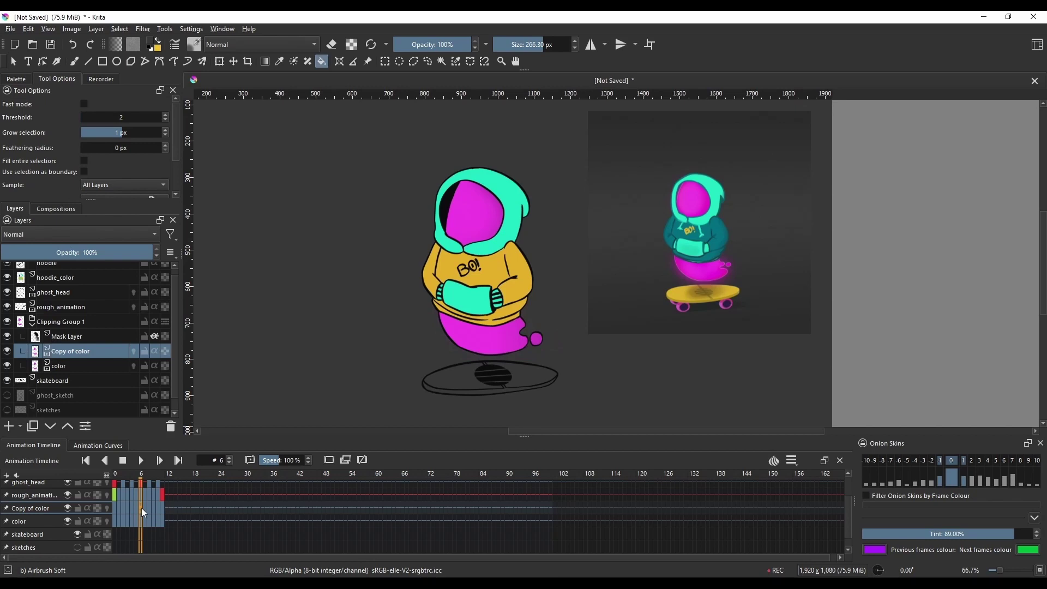
{"action": "left_click", "coordinate": [146, 509]}
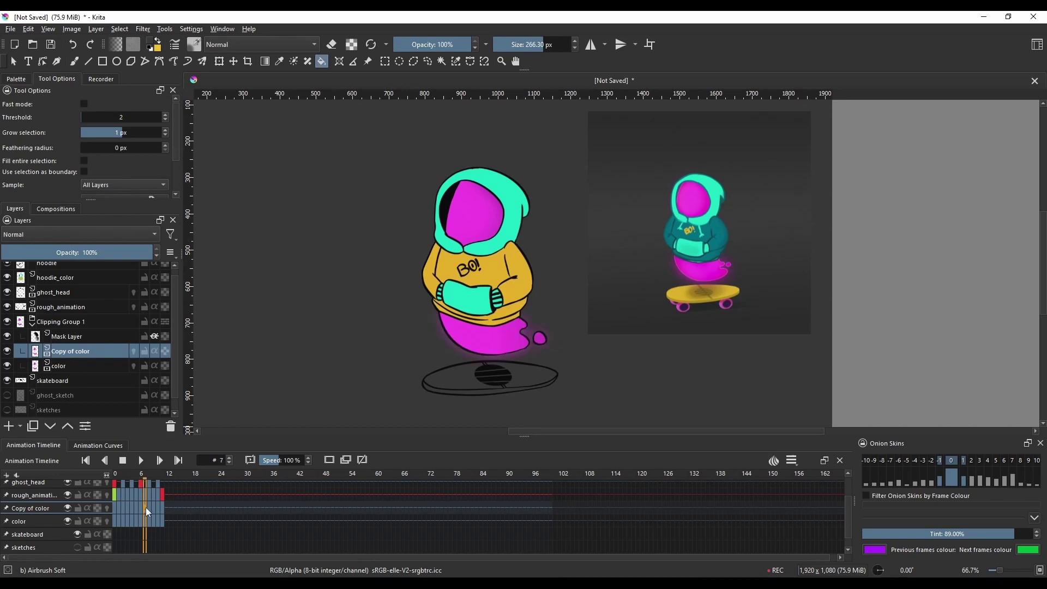
{"action": "left_click", "coordinate": [149, 508]}
{"action": "left_click", "coordinate": [152, 508]}
{"action": "left_click", "coordinate": [156, 510]}
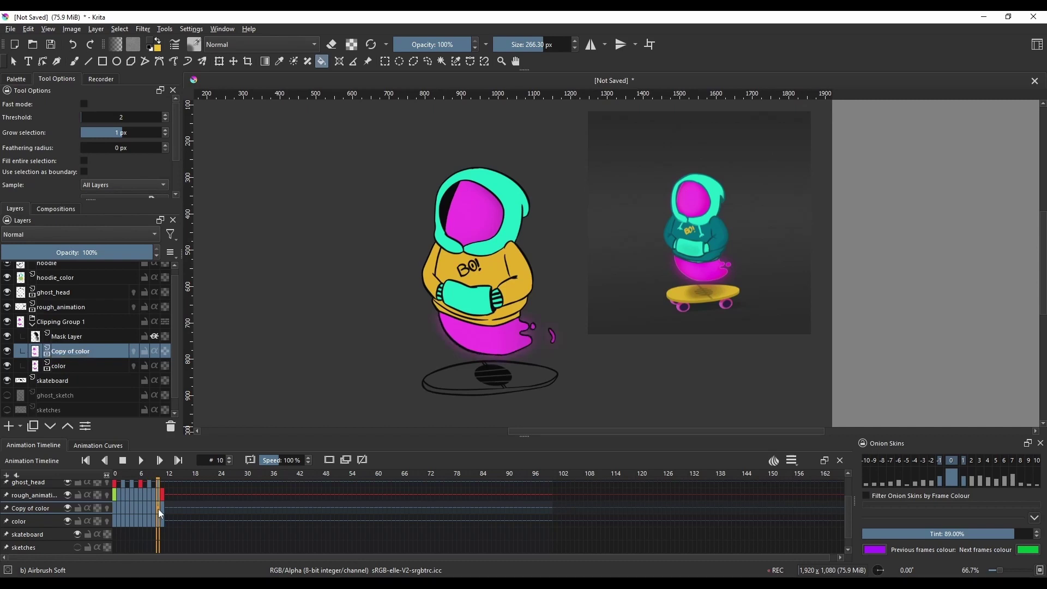
{"action": "left_click", "coordinate": [162, 509]}
{"action": "key", "text": "ctrl+f"}
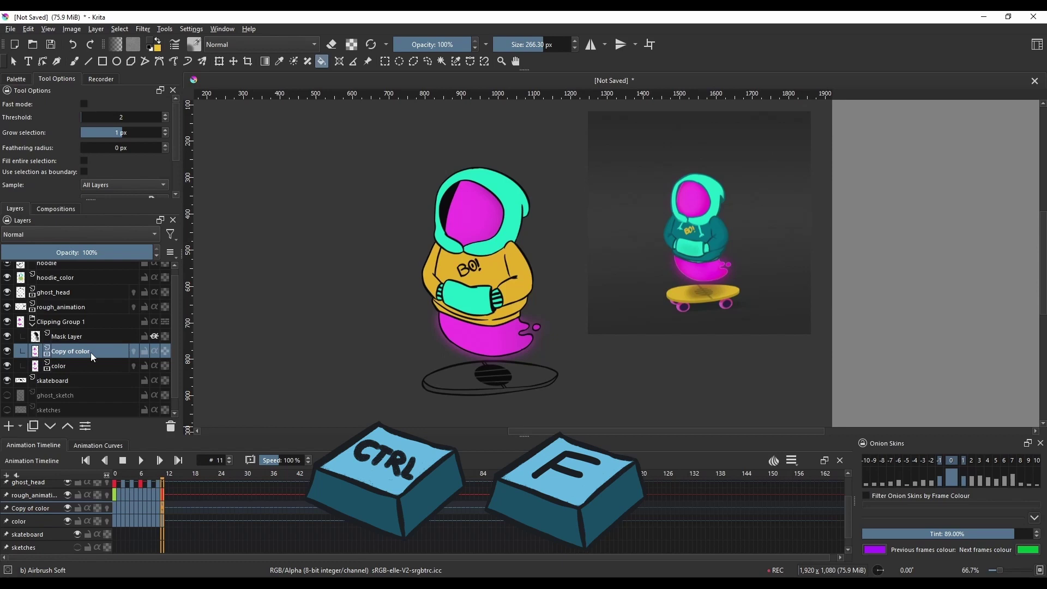
{"action": "left_click_drag", "start_coordinate": [91, 352], "coordinate": [90, 333]}
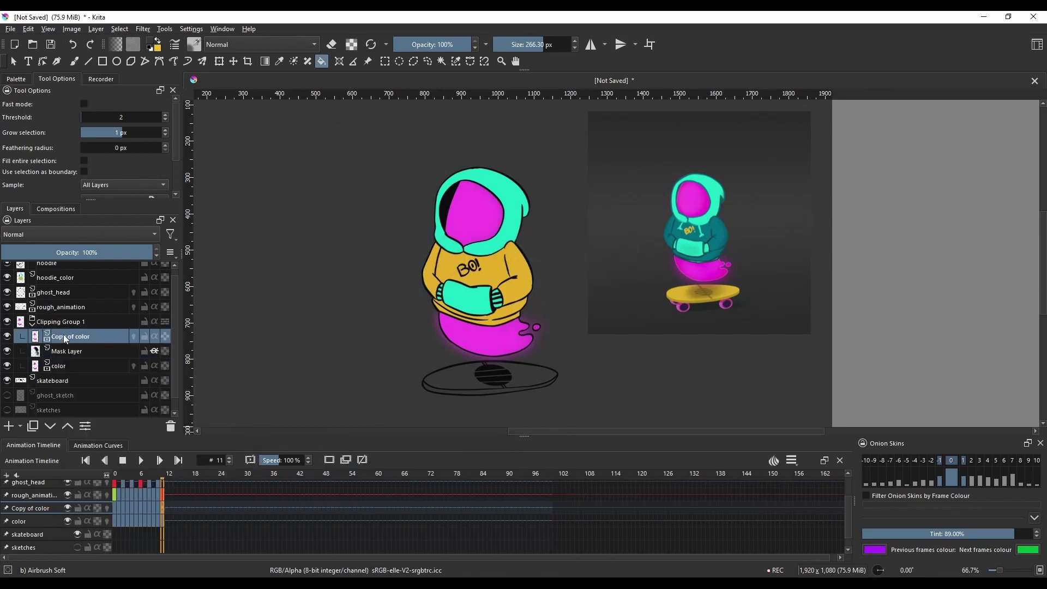
Step: Move Copy of color out of Clipping Group 1 to sit above ghost_head
{"action": "left_click_drag", "start_coordinate": [63, 334], "coordinate": [78, 307]}
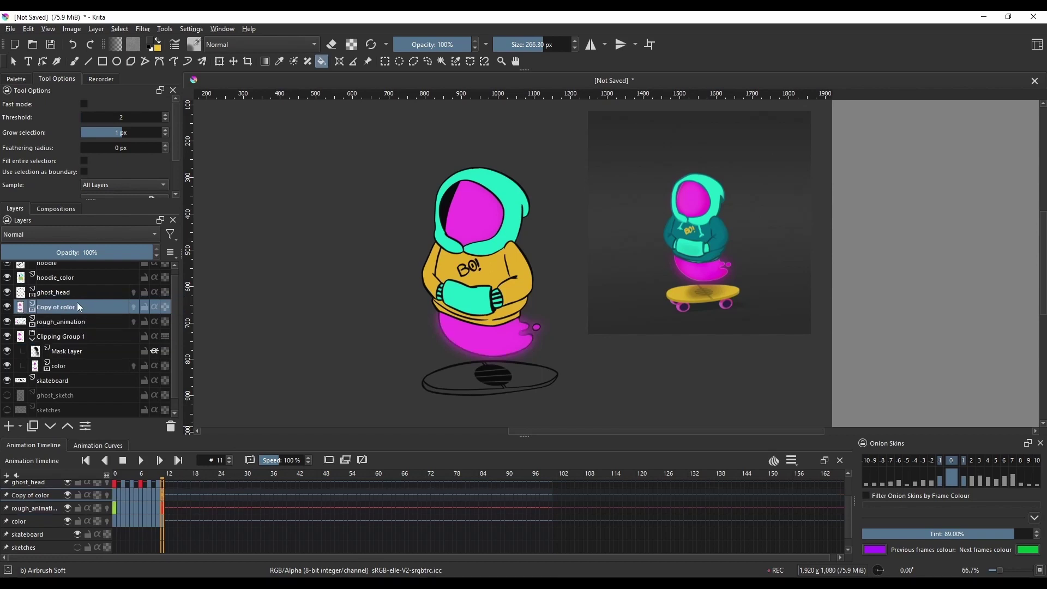
{"action": "scroll", "coordinate": [80, 305], "scroll_direction": "up", "scroll_amount": 1}
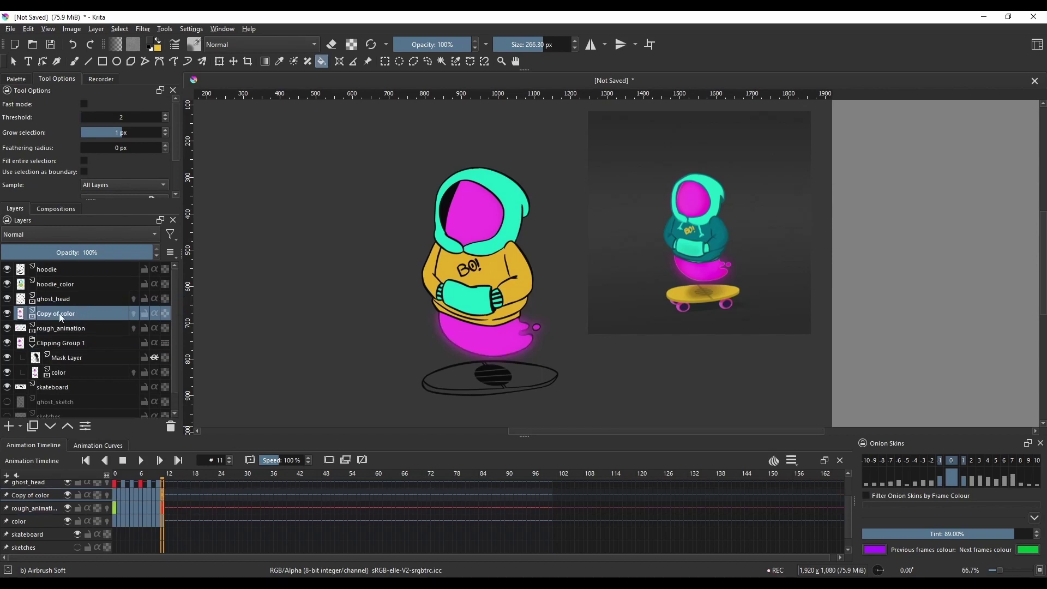
{"action": "left_click_drag", "start_coordinate": [59, 313], "coordinate": [64, 287]}
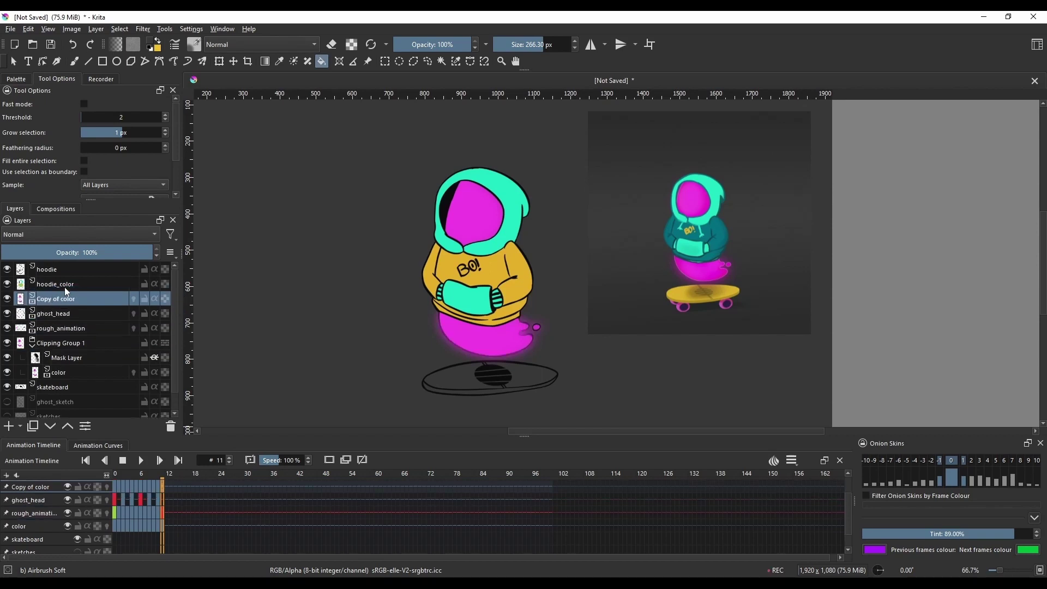
{"action": "scroll", "coordinate": [486, 182], "scroll_direction": "up", "scroll_amount": 3}
{"action": "scroll", "coordinate": [493, 210], "scroll_direction": "down", "scroll_amount": 4}
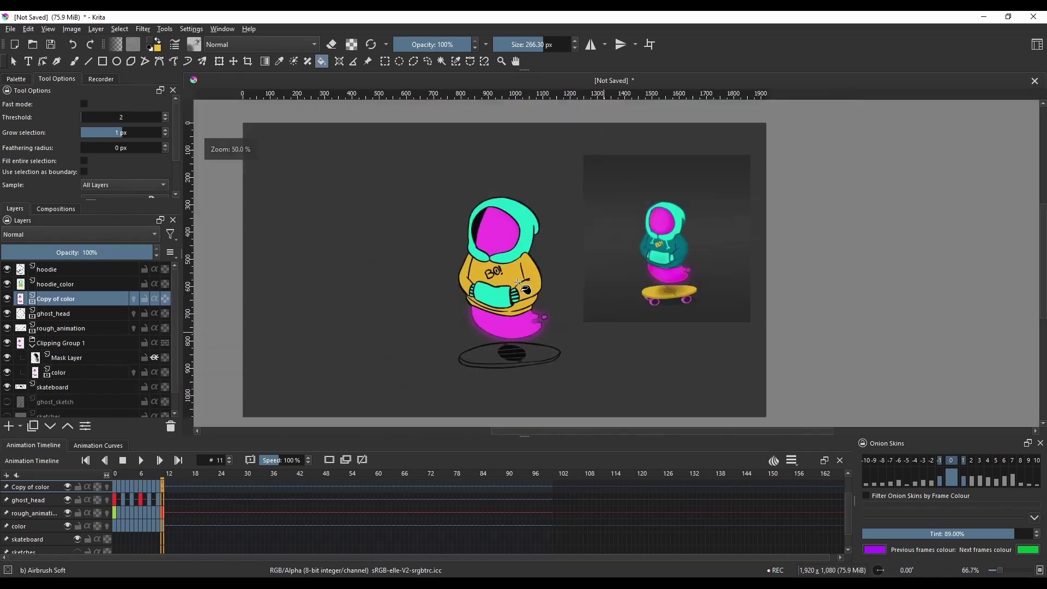
{"action": "scroll", "coordinate": [518, 282], "scroll_direction": "up", "scroll_amount": 2}
{"action": "scroll", "coordinate": [513, 300], "scroll_direction": "down", "scroll_amount": 1}
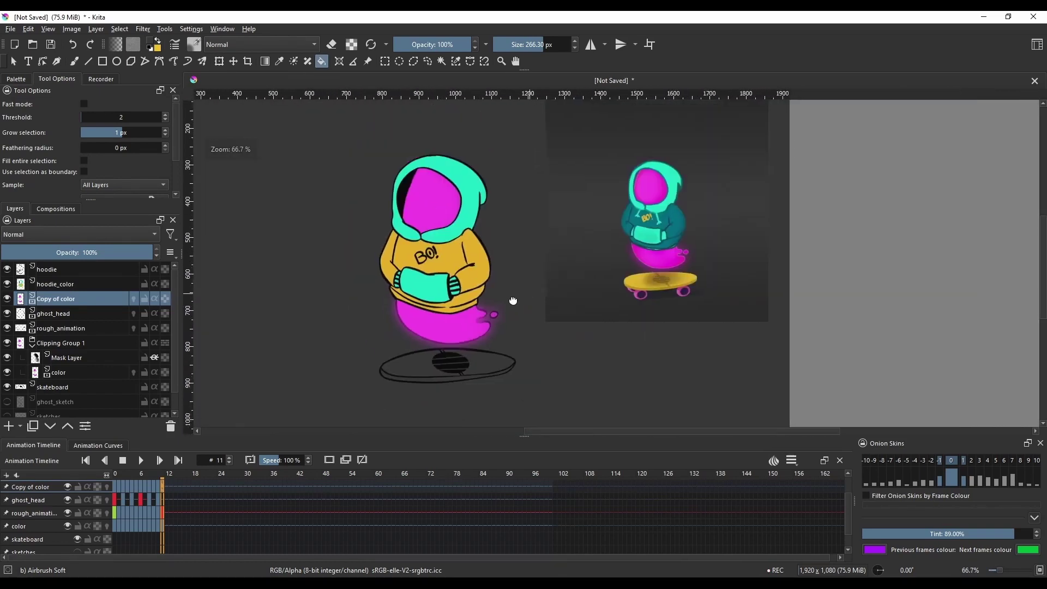
{"action": "left_click_drag", "start_coordinate": [513, 300], "coordinate": [464, 323]}
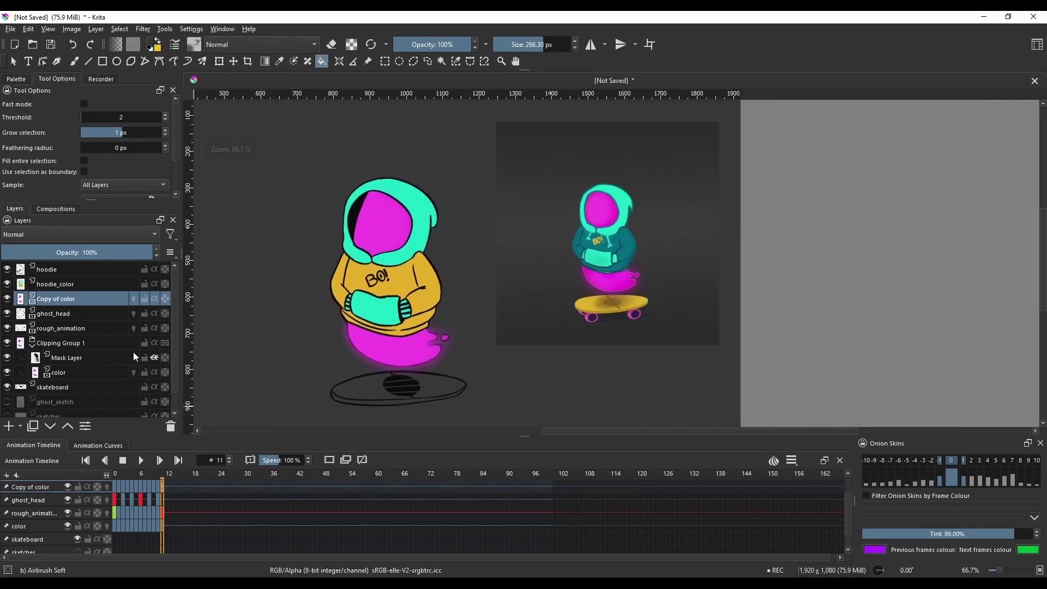
Step: On frame 1, set the glow layer's blending mode to Lighten
{"action": "left_click", "coordinate": [116, 528]}
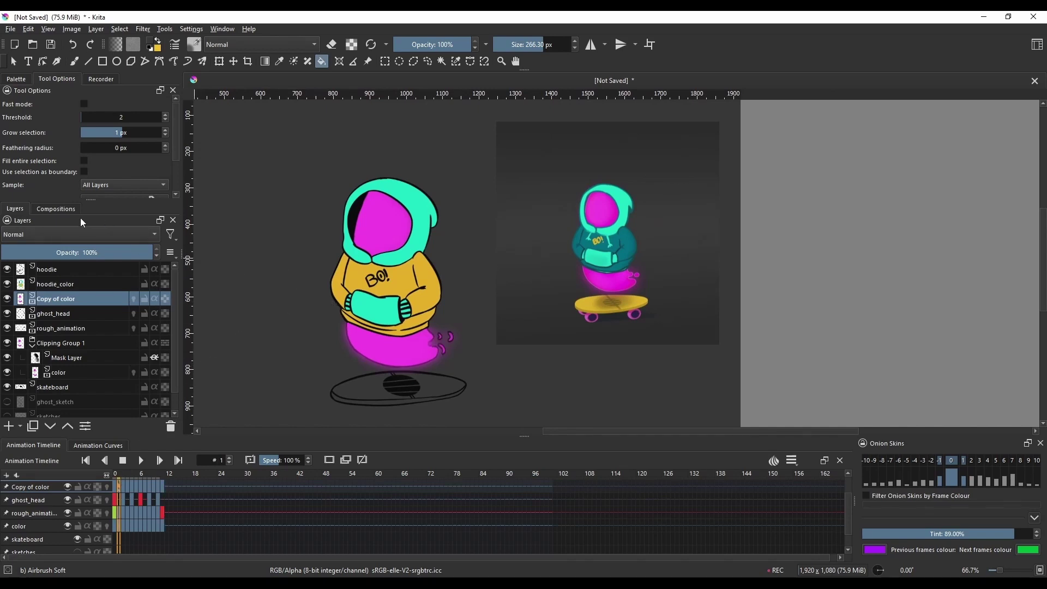
{"action": "left_click", "coordinate": [60, 234]}
{"action": "left_click", "coordinate": [54, 263]}
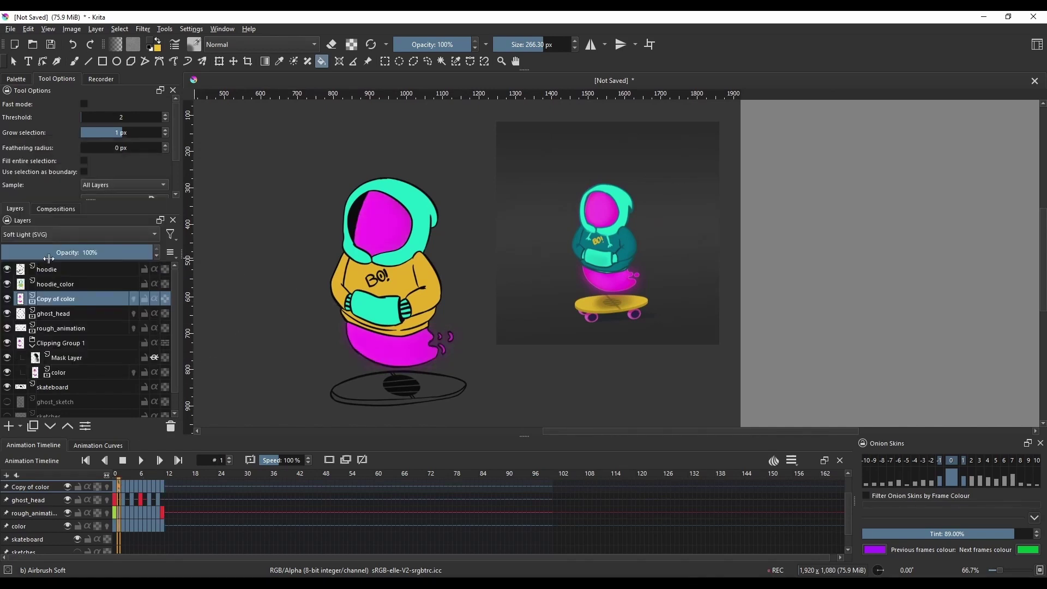
Step: Drag Copy of color up to sit directly above the hoodie_color layer
{"action": "scroll", "coordinate": [34, 233], "scroll_direction": "up", "scroll_amount": 2}
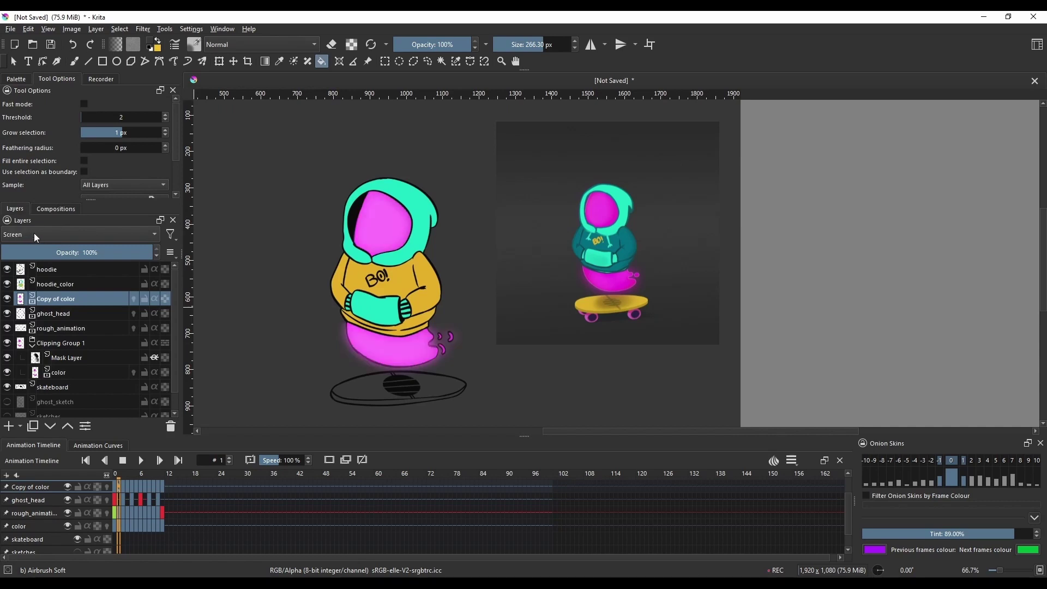
{"action": "scroll", "coordinate": [34, 235], "scroll_direction": "up", "scroll_amount": 3}
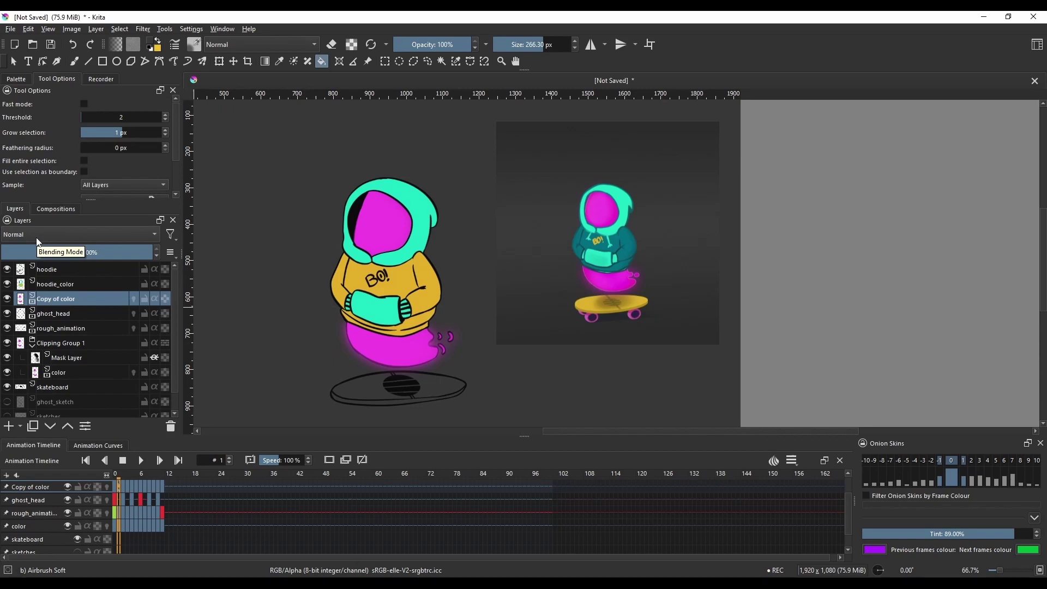
{"action": "mouse_move", "coordinate": [51, 290]}
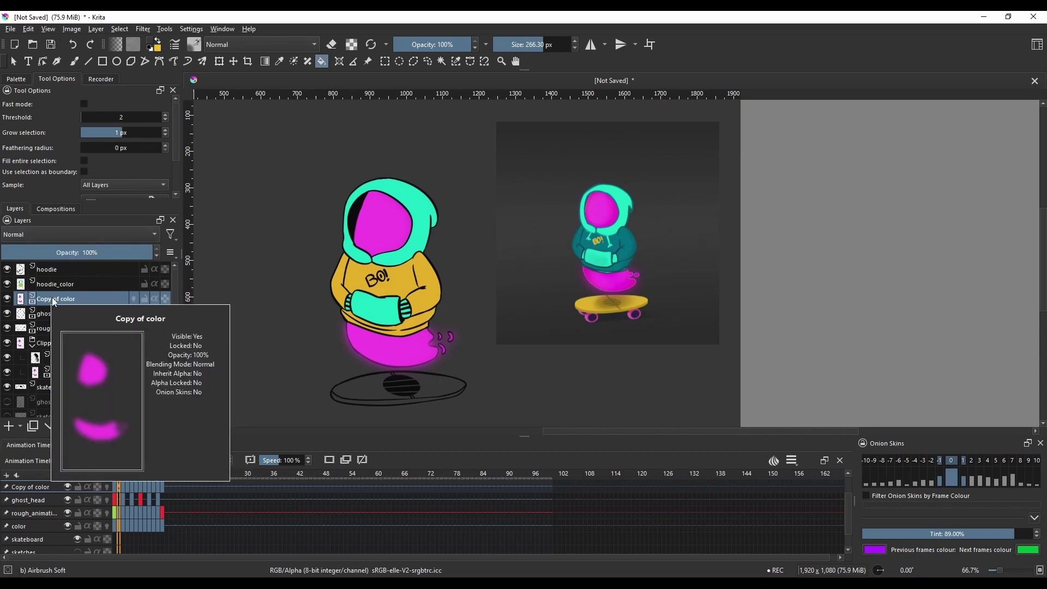
{"action": "left_click_drag", "start_coordinate": [54, 299], "coordinate": [56, 279]}
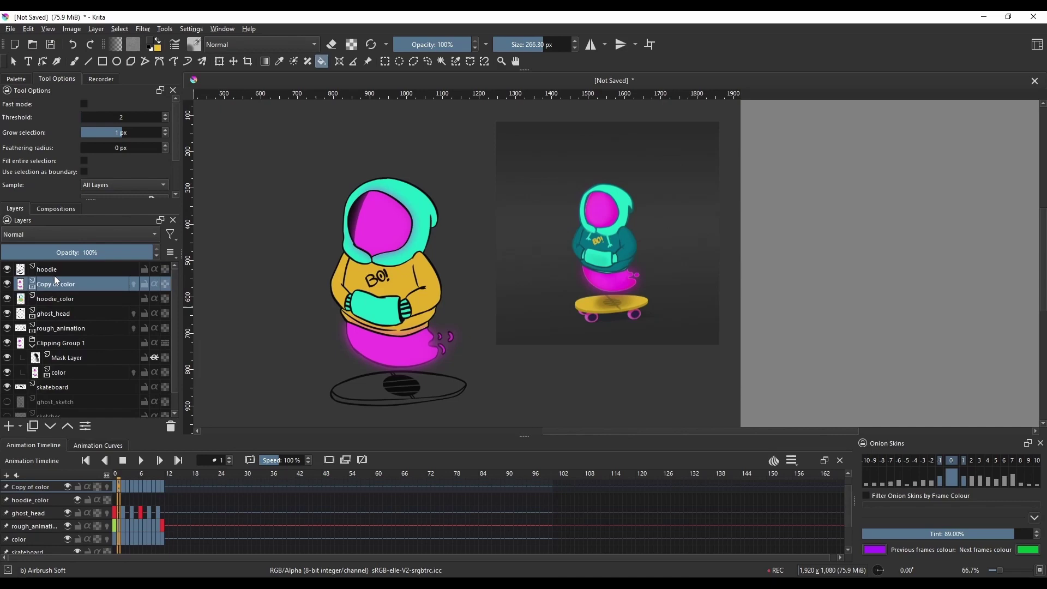
{"action": "scroll", "coordinate": [471, 306], "scroll_direction": "up", "scroll_amount": 3}
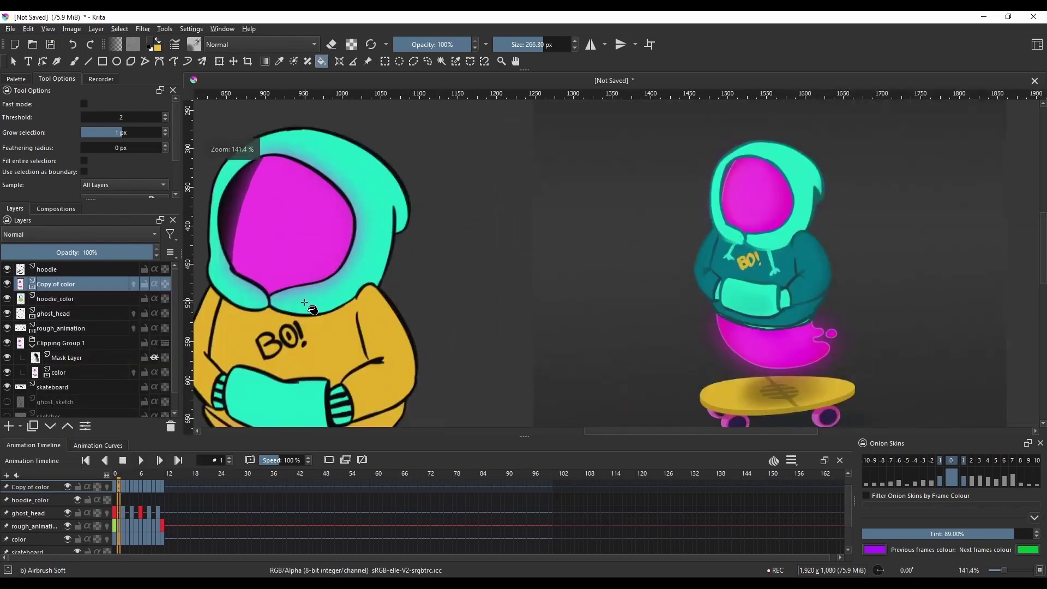
{"action": "scroll", "coordinate": [471, 306], "scroll_direction": "down", "scroll_amount": 1}
{"action": "scroll", "coordinate": [471, 306], "scroll_direction": "down", "scroll_amount": 3}
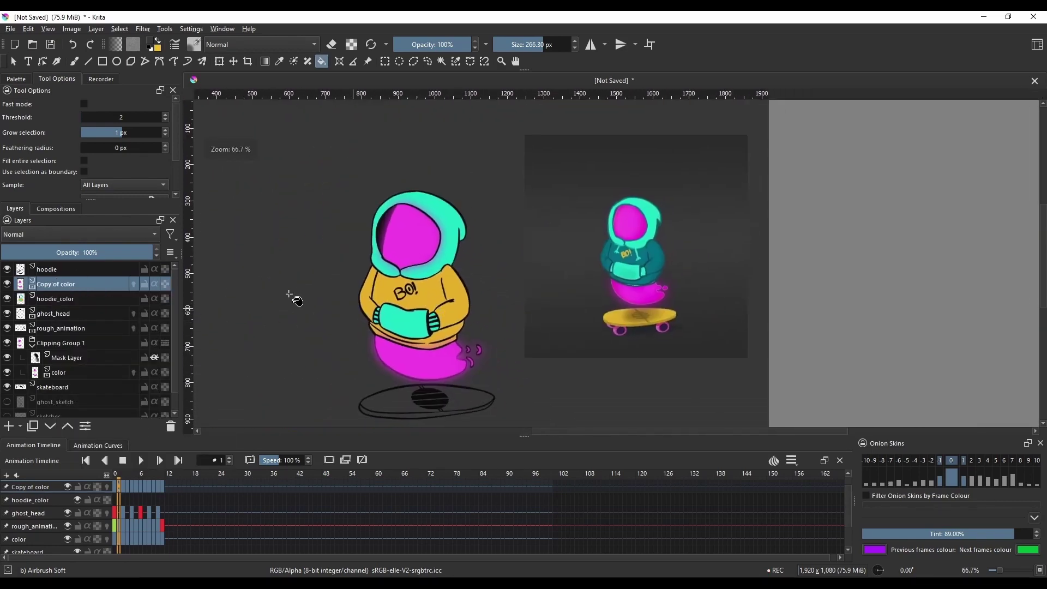
{"action": "scroll", "coordinate": [35, 234], "scroll_direction": "down", "scroll_amount": 3}
{"action": "scroll", "coordinate": [37, 231], "scroll_direction": "down", "scroll_amount": 1}
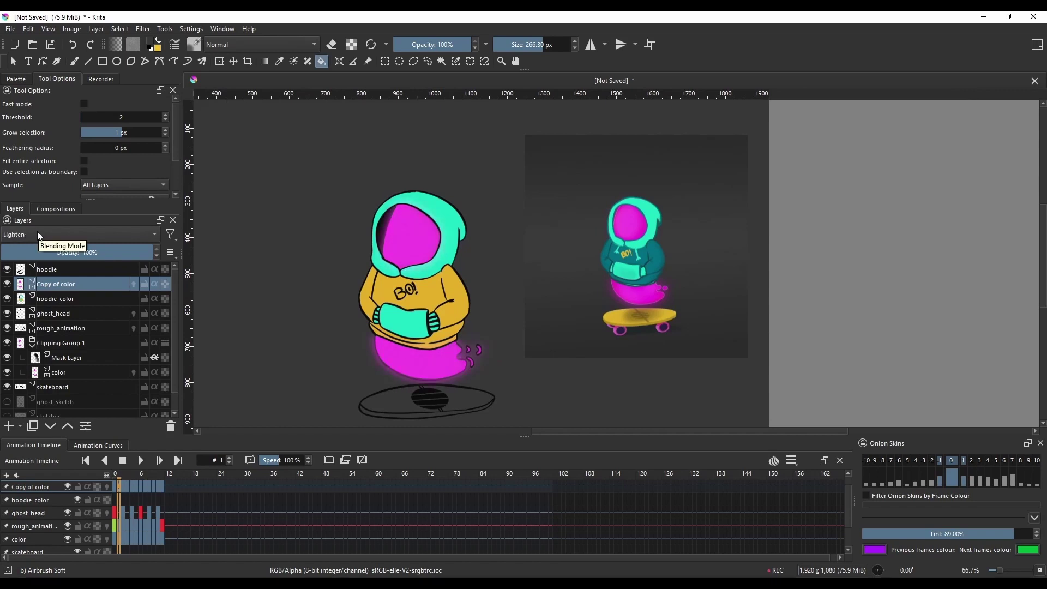
{"action": "scroll", "coordinate": [385, 422], "scroll_direction": "down", "scroll_amount": 1}
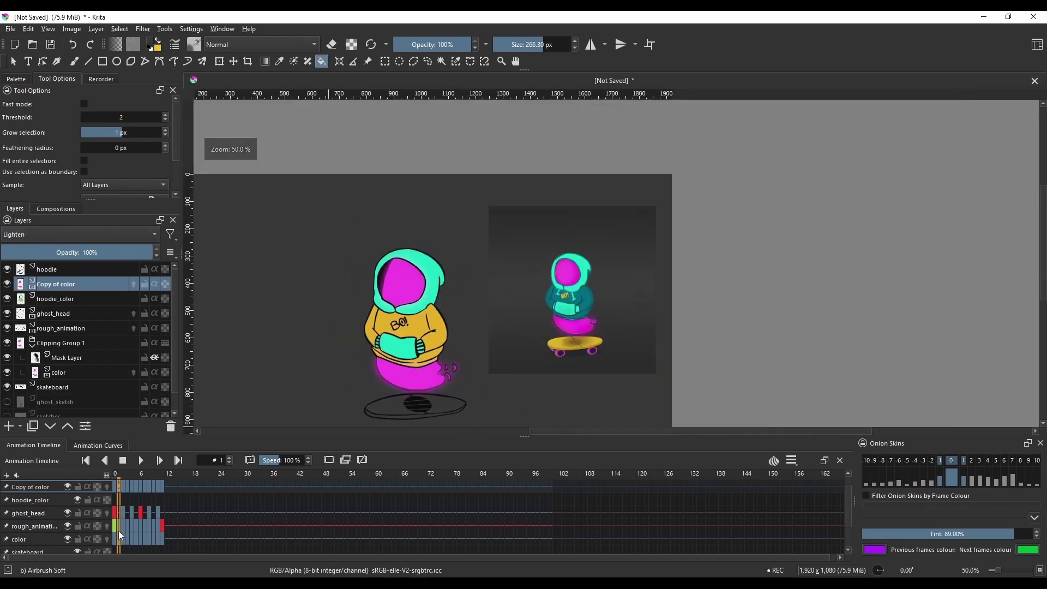
Step: Select the color row's first twelve frames and play the loop, panning to follow the ghost
{"action": "left_click", "coordinate": [113, 540]}
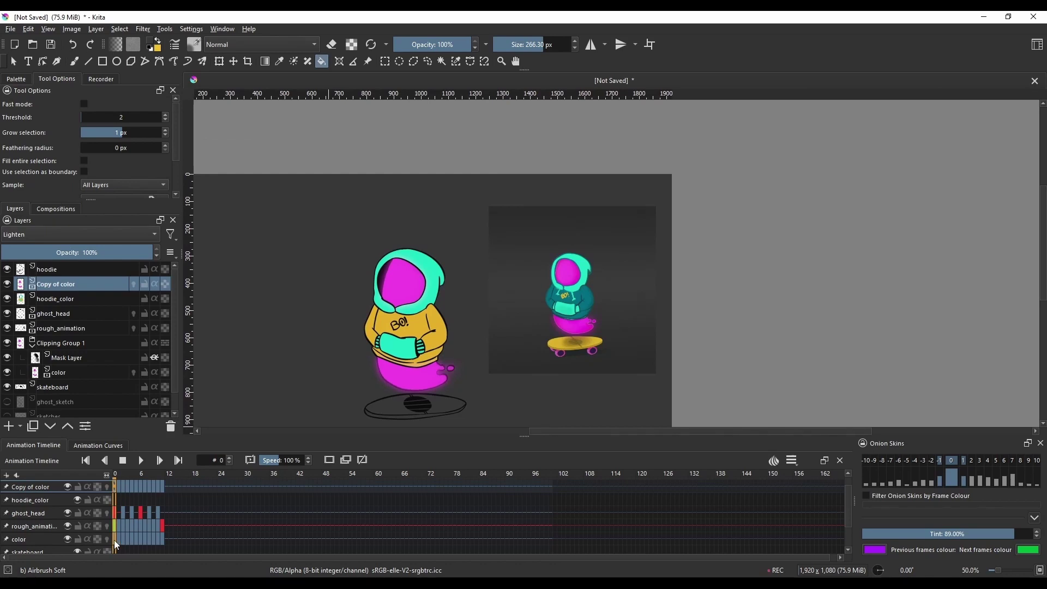
{"action": "left_click", "coordinate": [162, 541]}
{"action": "left_click", "coordinate": [142, 459]}
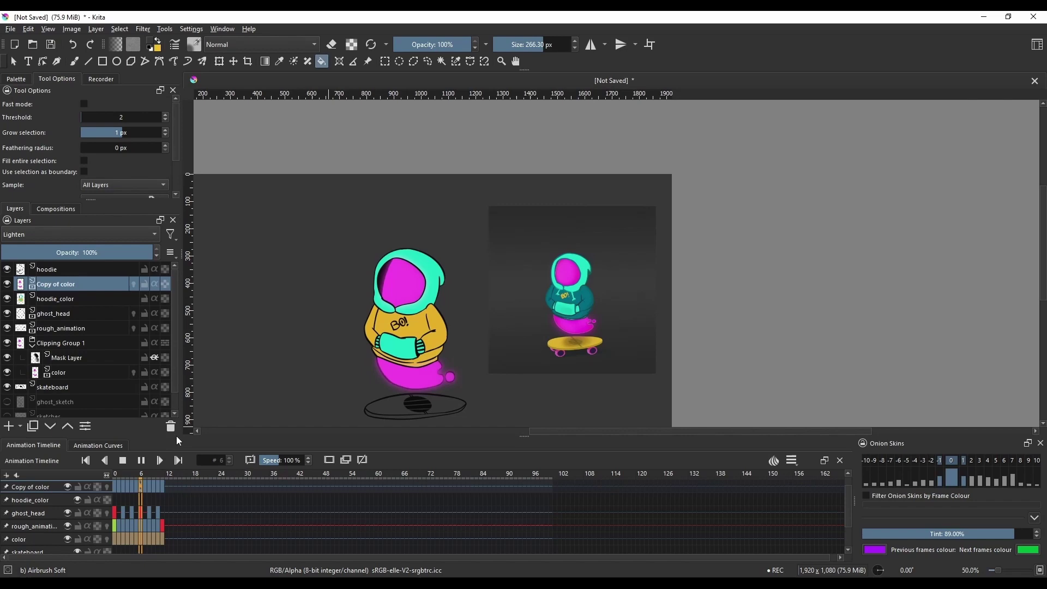
{"action": "scroll", "coordinate": [406, 346], "scroll_direction": "up", "scroll_amount": 1}
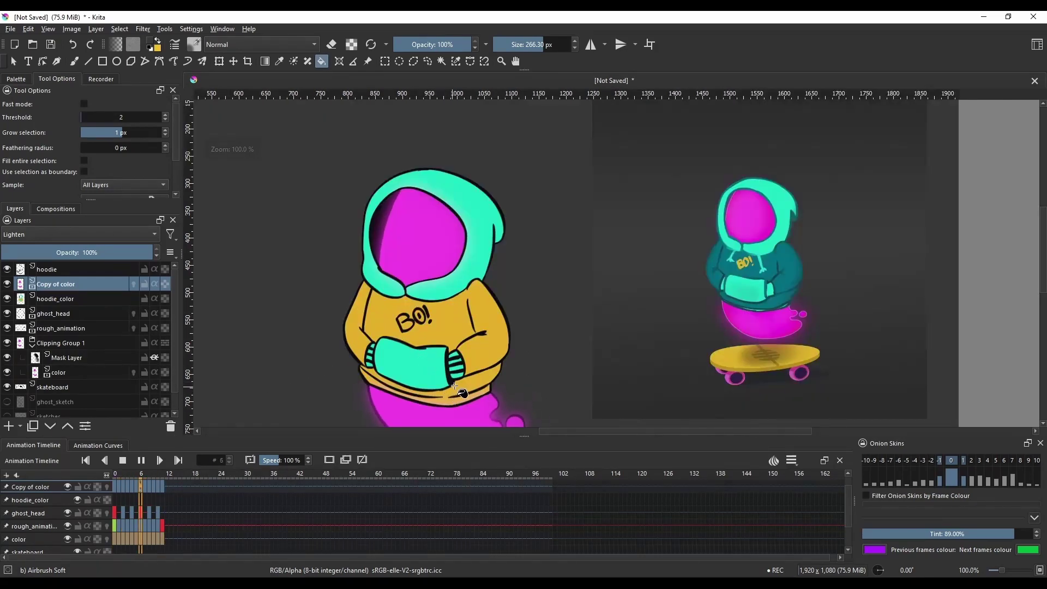
{"action": "scroll", "coordinate": [420, 233], "scroll_direction": "down", "scroll_amount": 2}
{"action": "scroll", "coordinate": [436, 327], "scroll_direction": "down", "scroll_amount": 1}
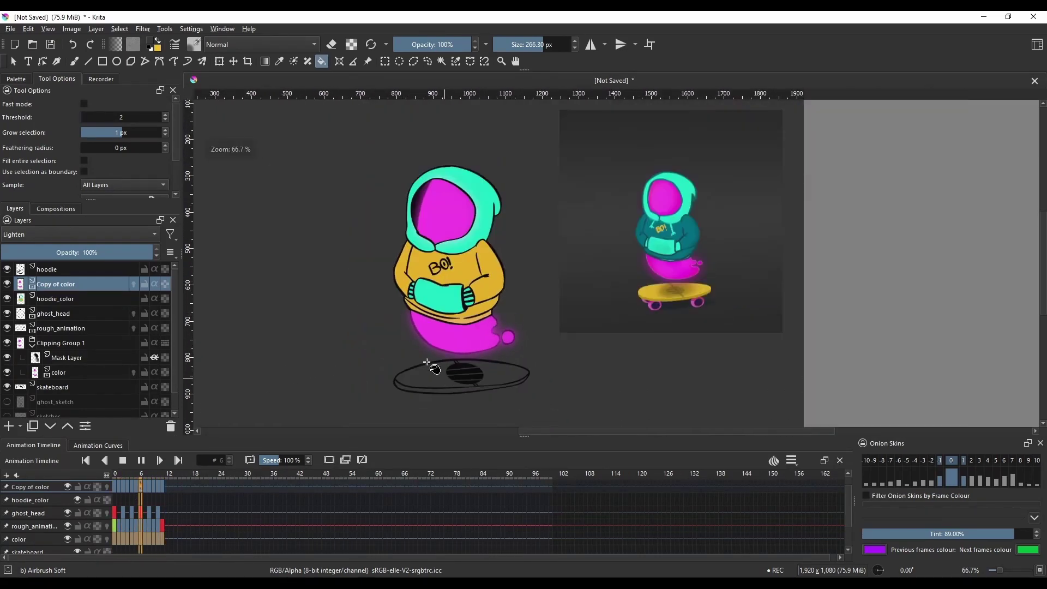
{"action": "scroll", "coordinate": [451, 346], "scroll_direction": "up", "scroll_amount": 2}
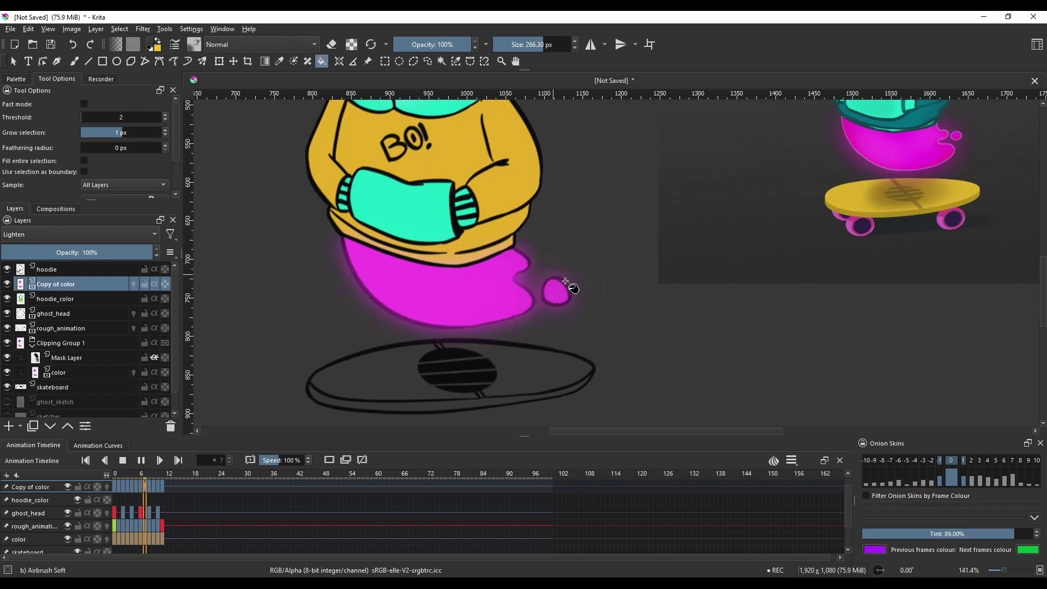
{"action": "left_click_drag", "start_coordinate": [530, 305], "coordinate": [607, 380]}
{"action": "scroll", "coordinate": [606, 380], "scroll_direction": "down", "scroll_amount": 1}
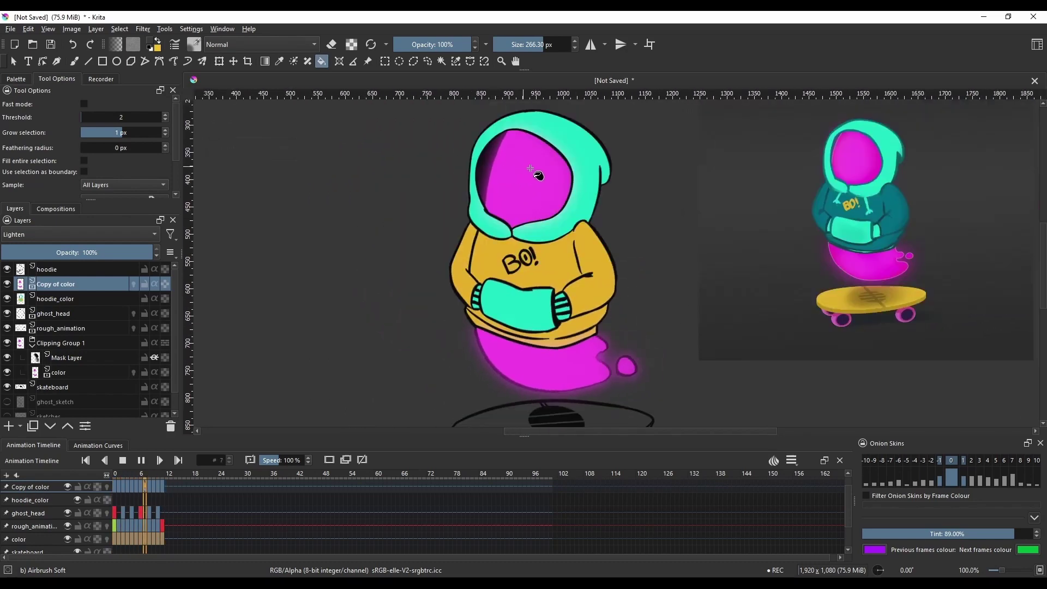
{"action": "left_click_drag", "start_coordinate": [631, 256], "coordinate": [551, 245]}
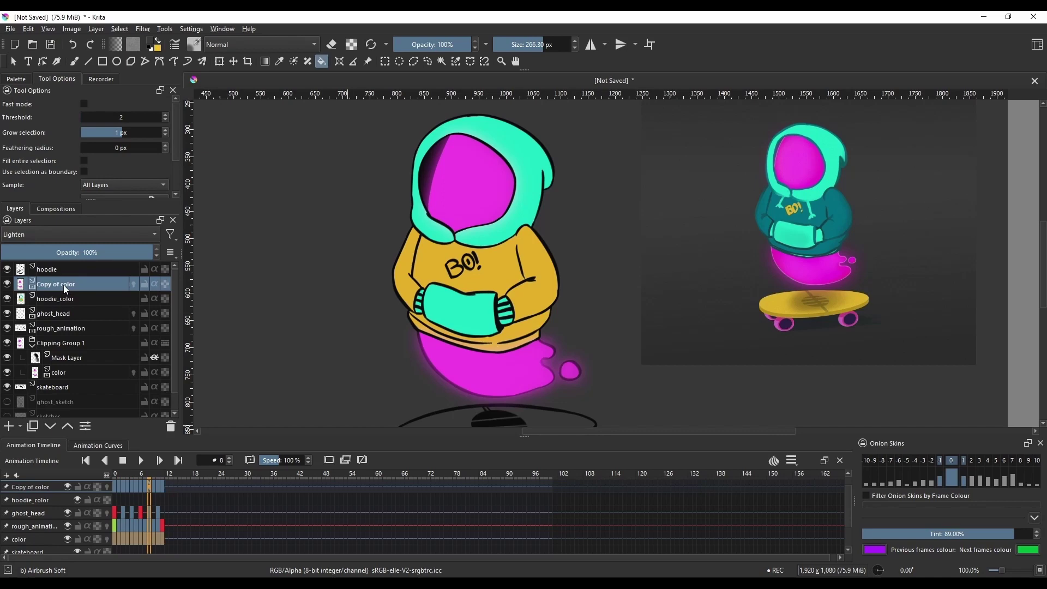
Step: Compare with hoodie_color hidden, then give it a Quick Clipping Group with a Mask Layer
{"action": "left_click", "coordinate": [7, 299]}
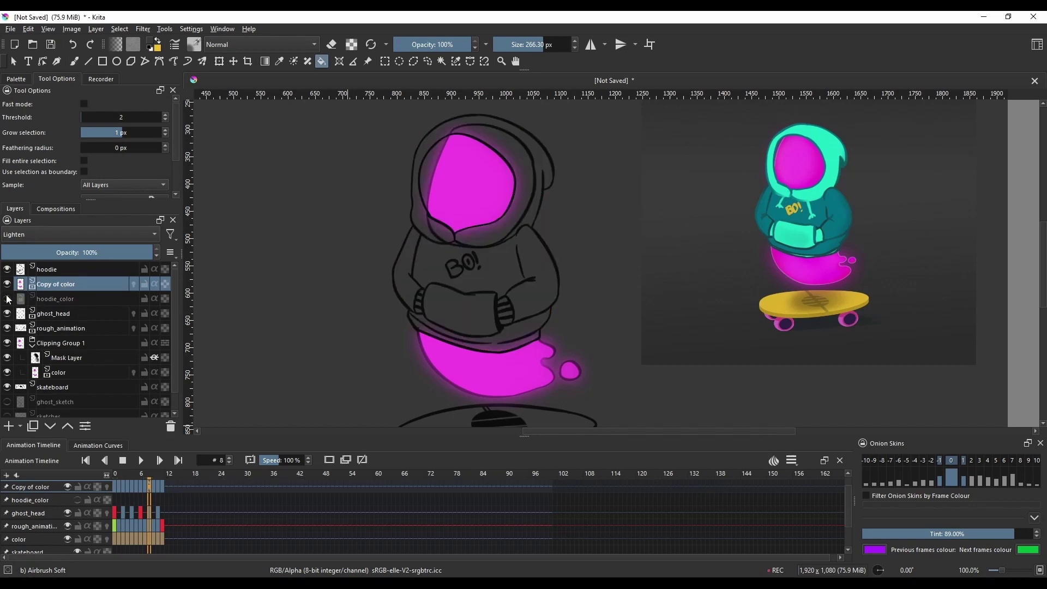
{"action": "left_click", "coordinate": [7, 299]}
{"action": "left_click", "coordinate": [7, 299]}
{"action": "left_click", "coordinate": [7, 299]}
{"action": "left_click", "coordinate": [57, 296]}
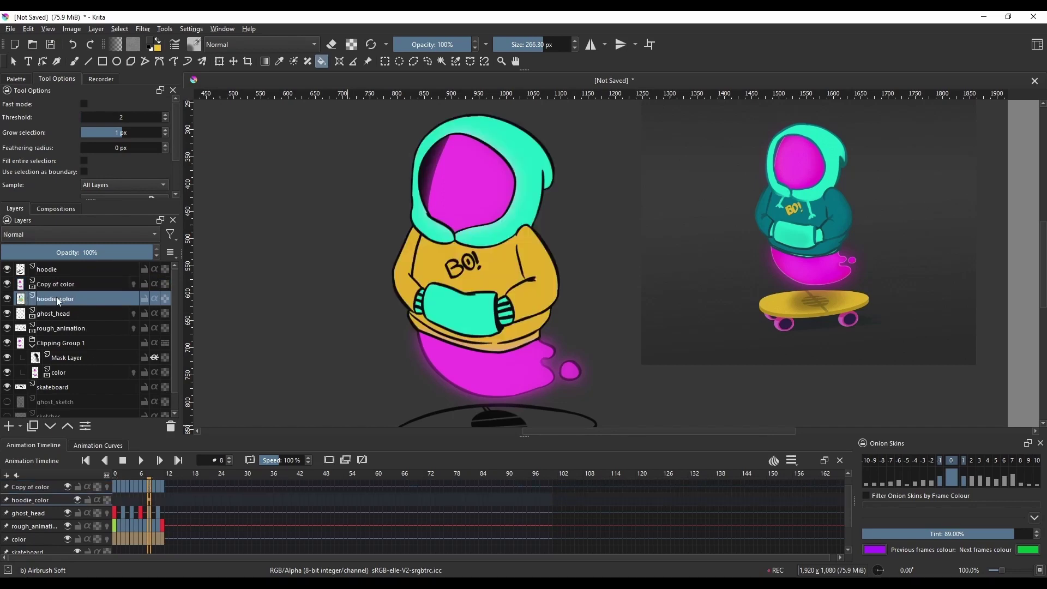
{"action": "right_click", "coordinate": [57, 296]}
{"action": "mouse_move", "coordinate": [100, 496]}
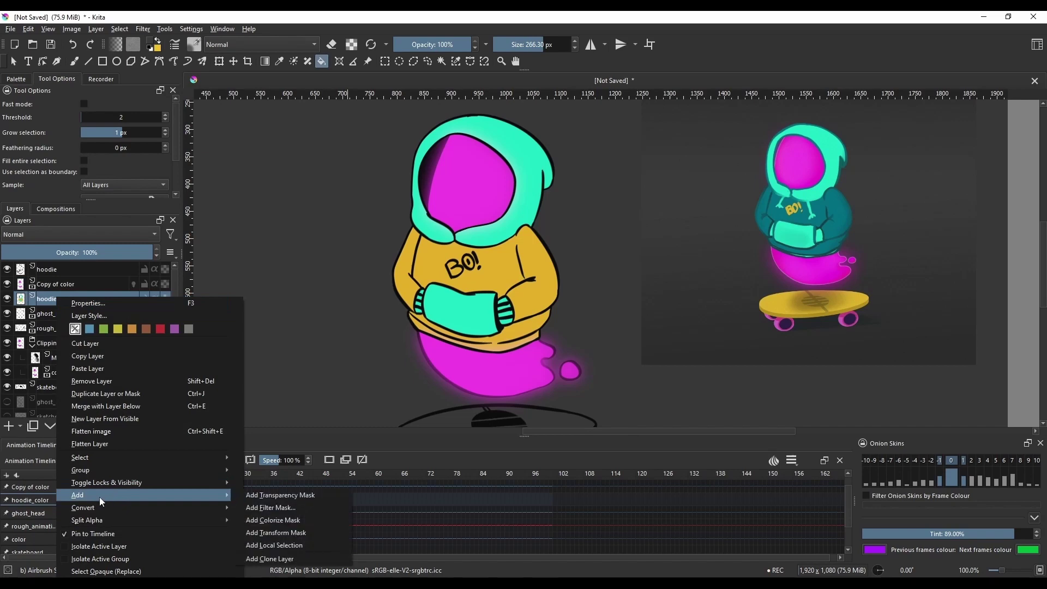
{"action": "mouse_move", "coordinate": [96, 470]}
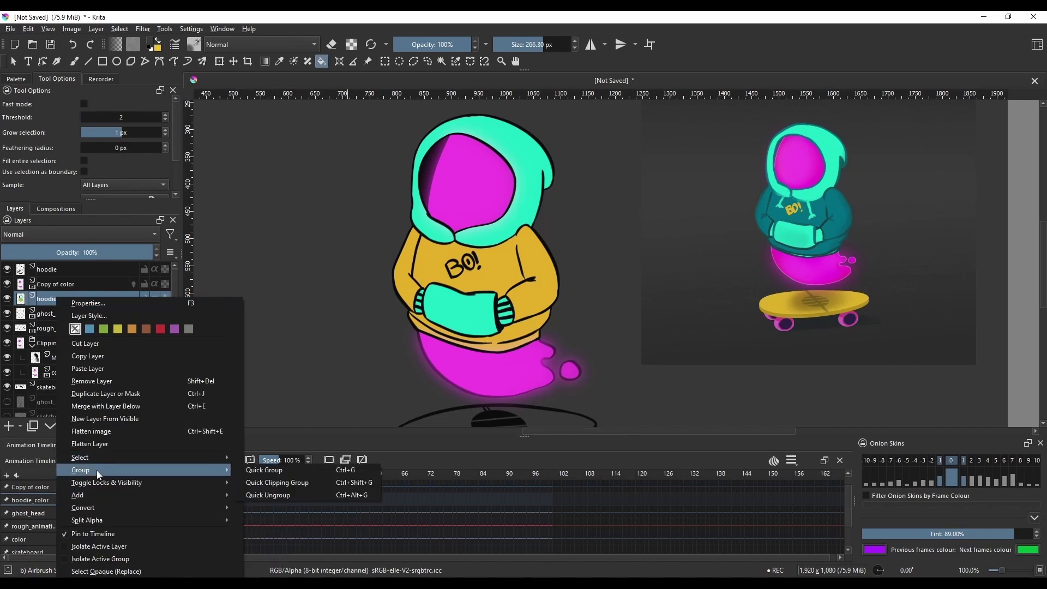
{"action": "left_click", "coordinate": [300, 489]}
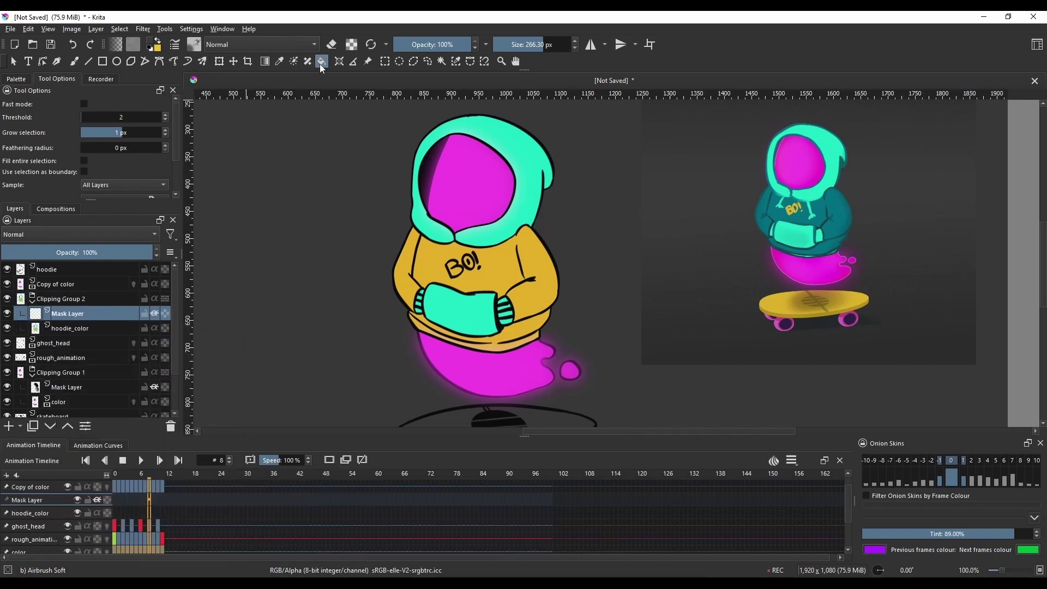
Step: Airbrush hoodie shading with 85.52, 37.83 and 10.20 px brushes along its sides and sleeve
{"action": "key", "text": "b"}
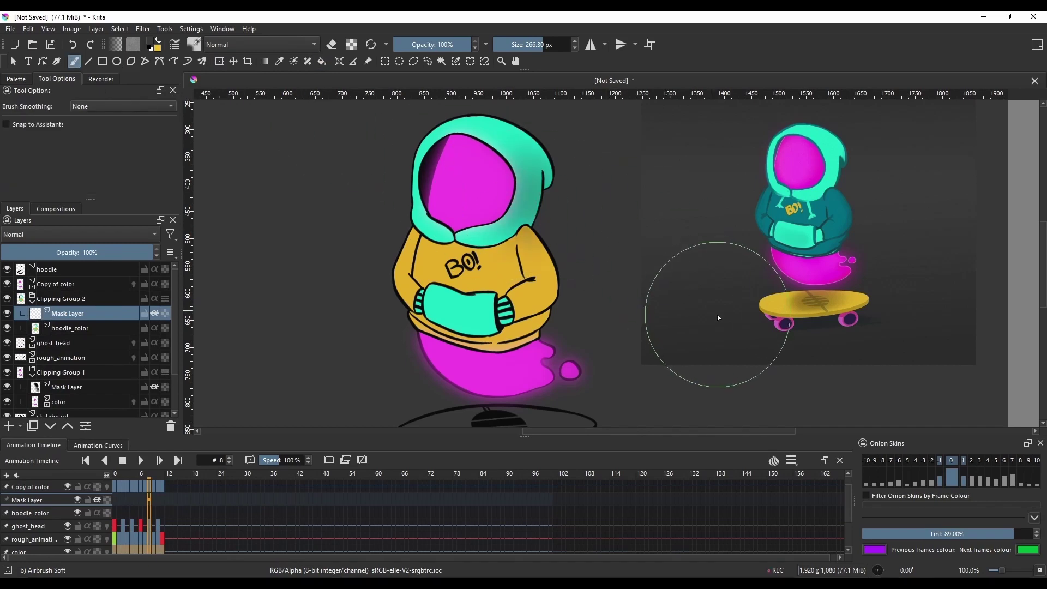
{"action": "left_click", "coordinate": [539, 42]}
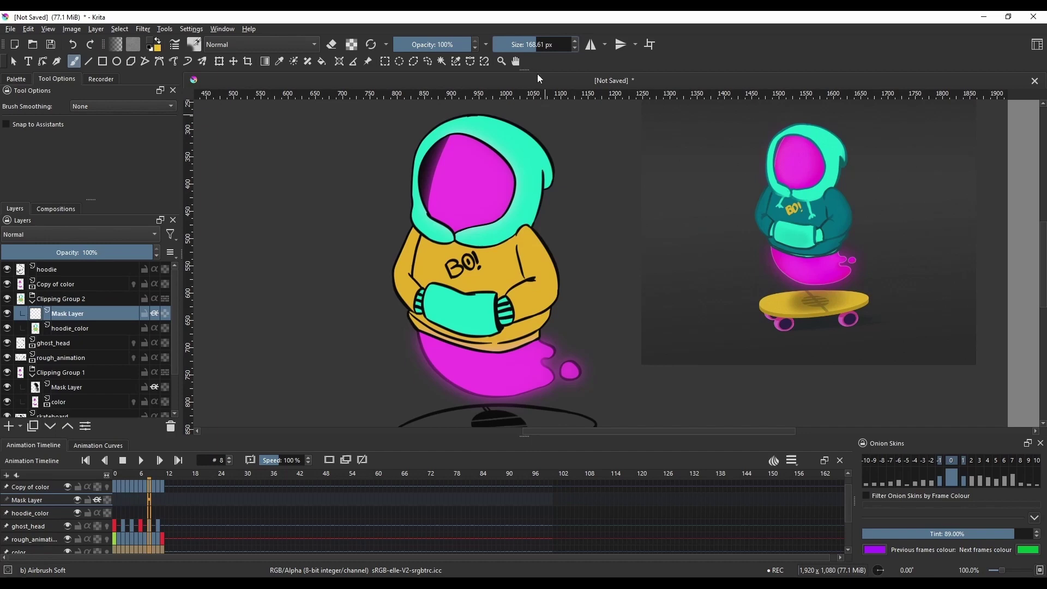
{"action": "left_click", "coordinate": [526, 43]}
{"action": "mouse_move", "coordinate": [537, 236]}
{"action": "left_mouse_down"}
{"action": "mouse_move", "coordinate": [566, 291]}
{"action": "mouse_move", "coordinate": [563, 263]}
{"action": "mouse_move", "coordinate": [540, 336]}
{"action": "mouse_move", "coordinate": [559, 252]}
{"action": "mouse_move", "coordinate": [562, 275]}
{"action": "left_mouse_up"}
{"action": "mouse_move", "coordinate": [562, 158]}
{"action": "left_mouse_down"}
{"action": "mouse_move", "coordinate": [545, 164]}
{"action": "mouse_move", "coordinate": [554, 228]}
{"action": "left_mouse_up"}
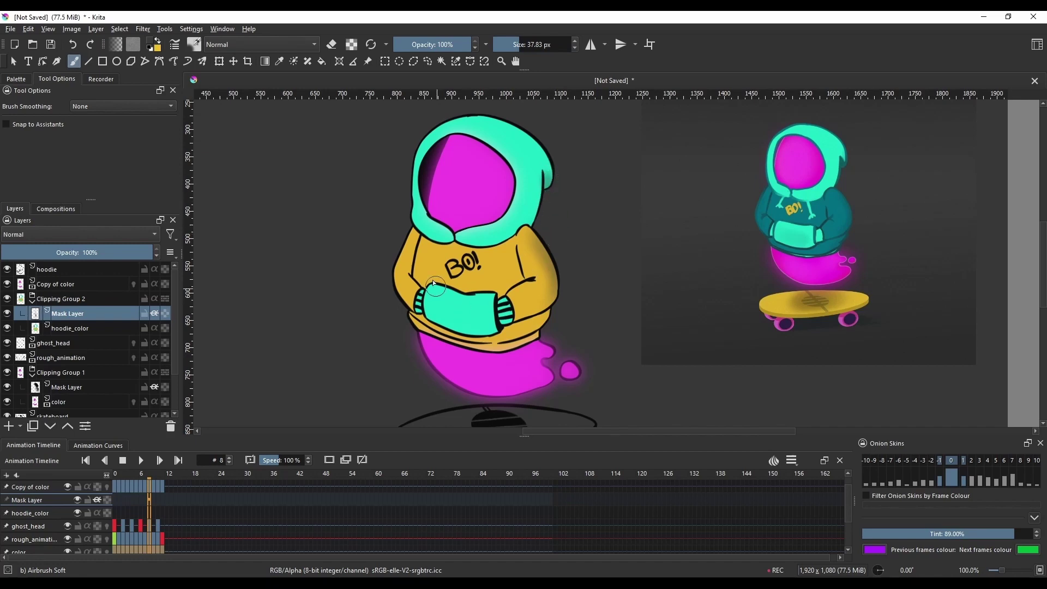
{"action": "mouse_move", "coordinate": [415, 237]}
{"action": "left_mouse_down"}
{"action": "mouse_move", "coordinate": [409, 262]}
{"action": "mouse_move", "coordinate": [436, 305]}
{"action": "mouse_move", "coordinate": [485, 344]}
{"action": "mouse_move", "coordinate": [544, 329]}
{"action": "mouse_move", "coordinate": [558, 319]}
{"action": "mouse_move", "coordinate": [499, 336]}
{"action": "mouse_move", "coordinate": [556, 307]}
{"action": "left_mouse_up"}
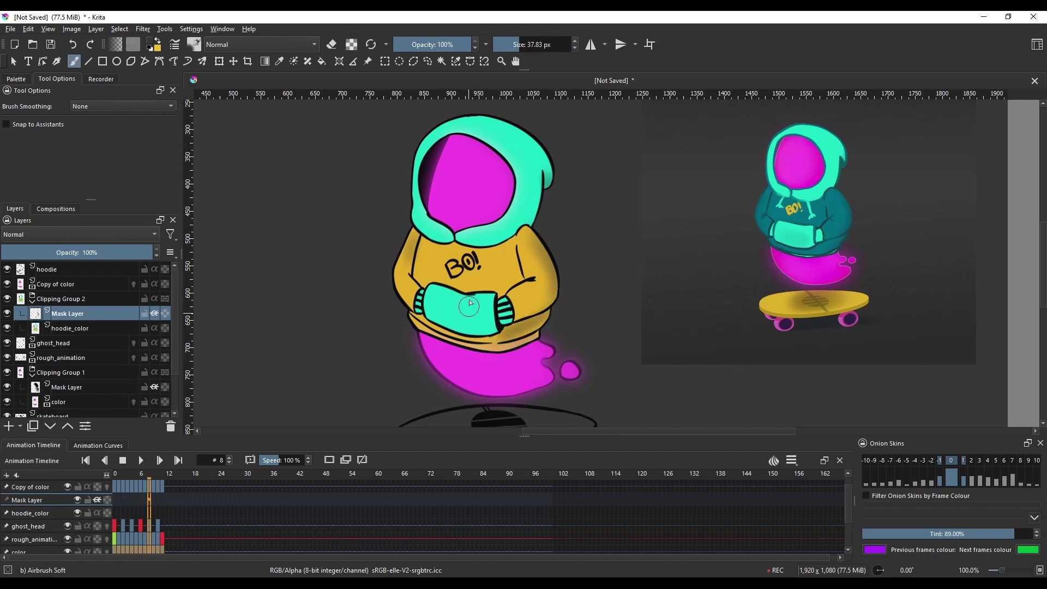
{"action": "left_click", "coordinate": [511, 41]}
{"action": "mouse_move", "coordinate": [496, 295]}
{"action": "left_mouse_down"}
{"action": "mouse_move", "coordinate": [501, 333]}
{"action": "mouse_move", "coordinate": [502, 314]}
{"action": "left_mouse_up"}
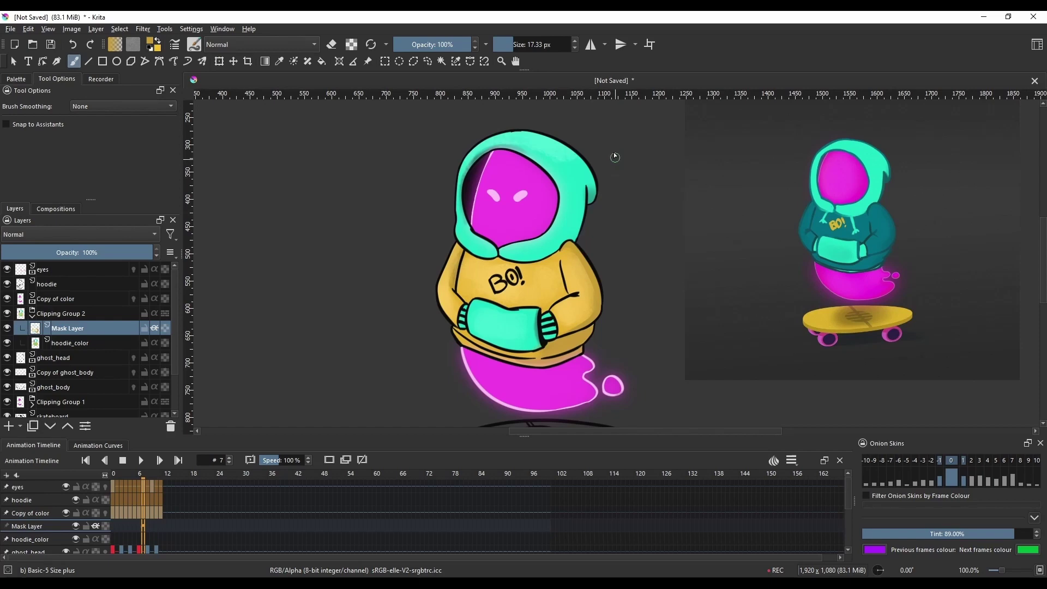
Step: Sample the hood's teal colour, then group every ghost layer down to Clipping Group 1
{"action": "left_click", "coordinate": [591, 201], "text": "ctrl"}
{"action": "left_click", "coordinate": [593, 224], "text": "ctrl"}
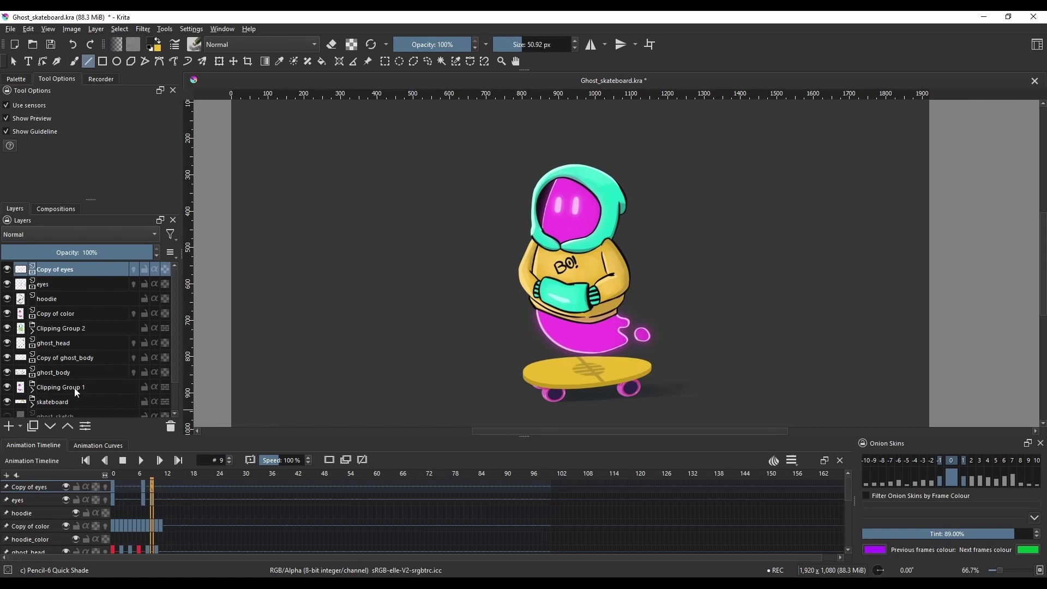
{"action": "left_click", "coordinate": [74, 388], "text": "shift"}
{"action": "key", "text": "ctrl+g"}
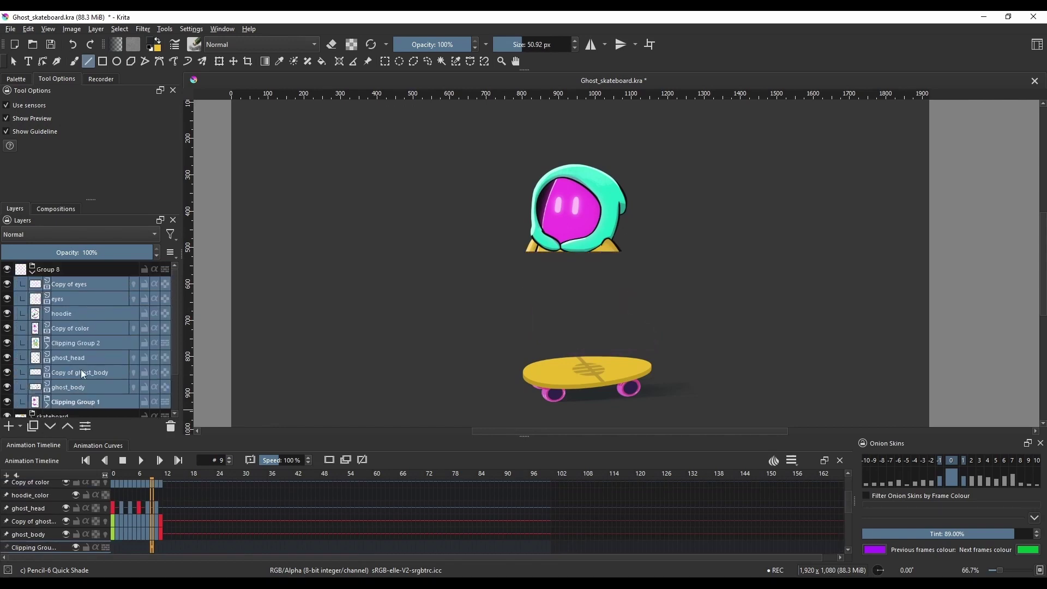
Step: Rename the new group to Ghost and collapse it
{"action": "double_click", "coordinate": [63, 267]}
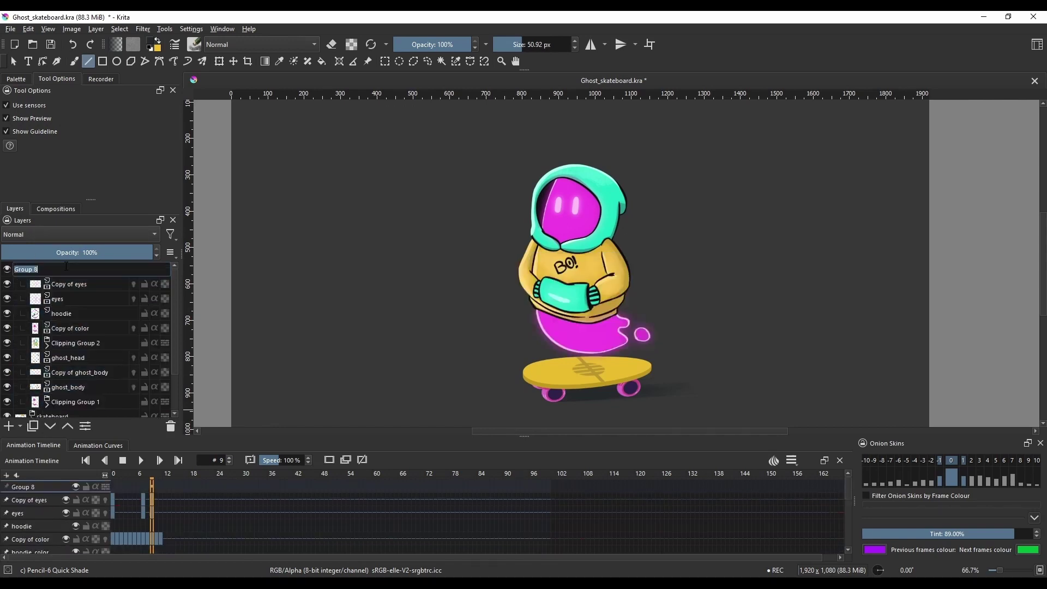
{"action": "type", "text": "Ghost"}
{"action": "key", "text": "Return"}
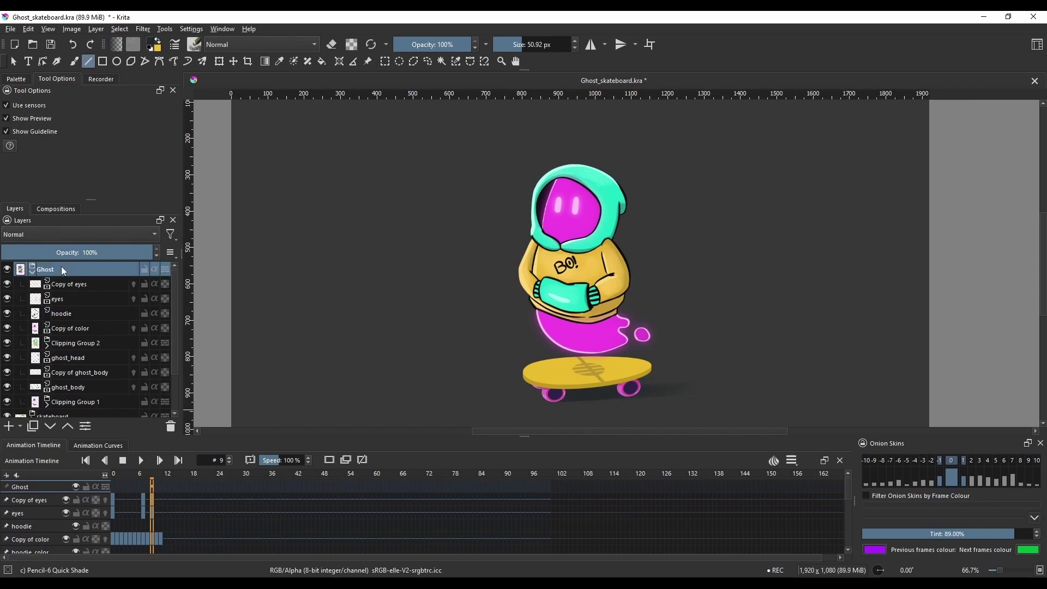
{"action": "left_click", "coordinate": [34, 271]}
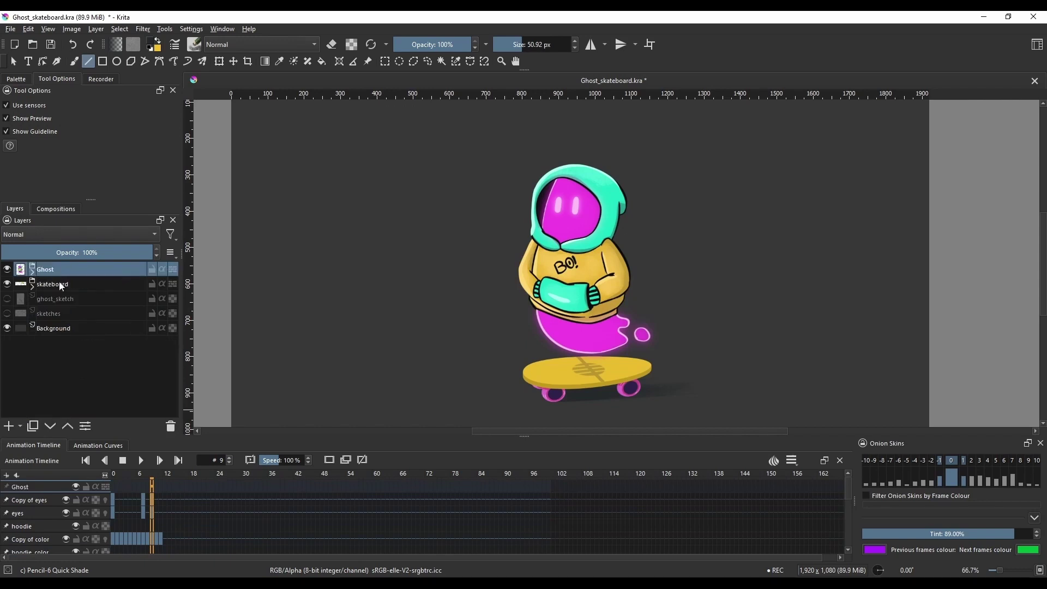
Step: Duplicate and save, hide the original Ghost group, and merge the copy into one layer
{"action": "key", "text": "ctrl+j"}
{"action": "key", "text": "ctrl+s"}
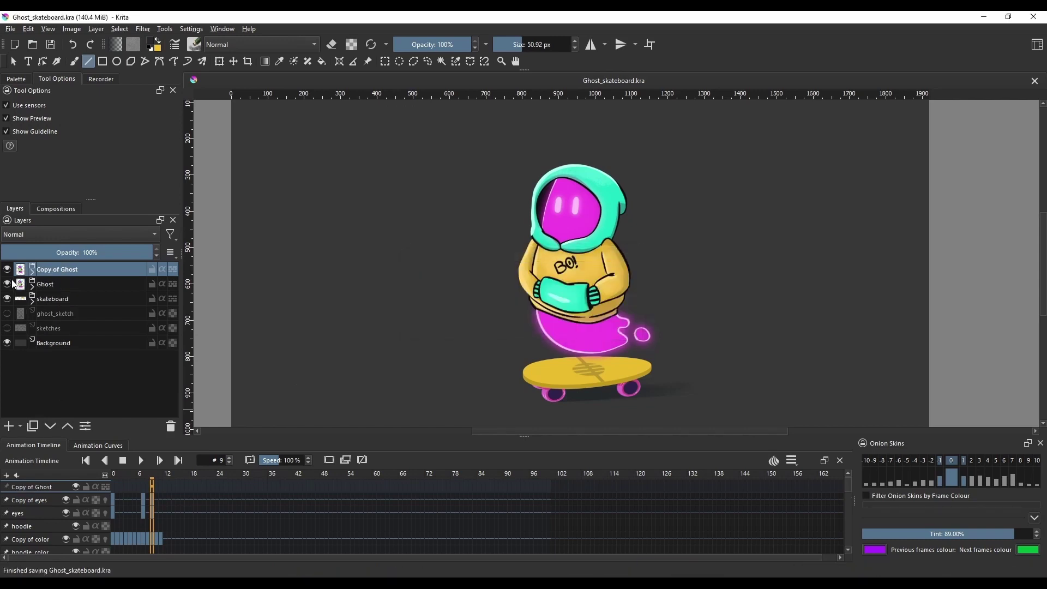
{"action": "left_click", "coordinate": [7, 283]}
{"action": "right_click", "coordinate": [48, 266]}
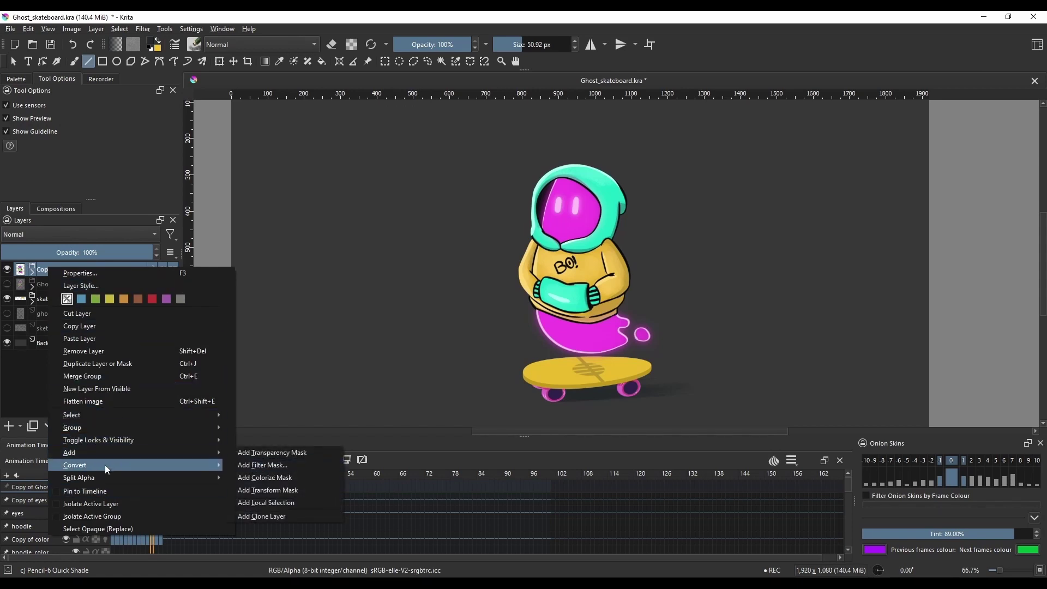
{"action": "mouse_move", "coordinate": [104, 465]}
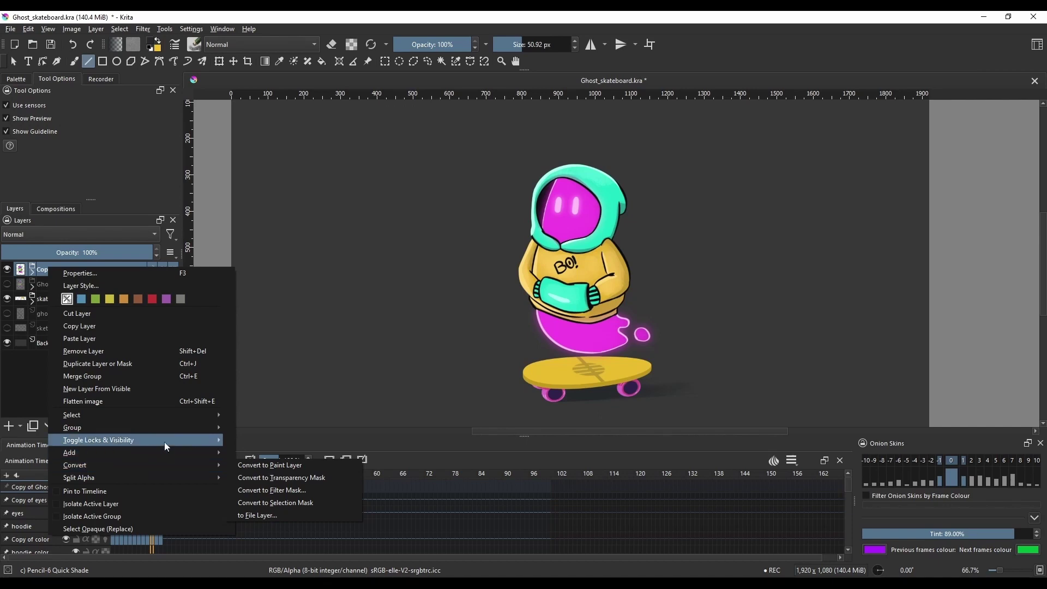
{"action": "left_click", "coordinate": [188, 381]}
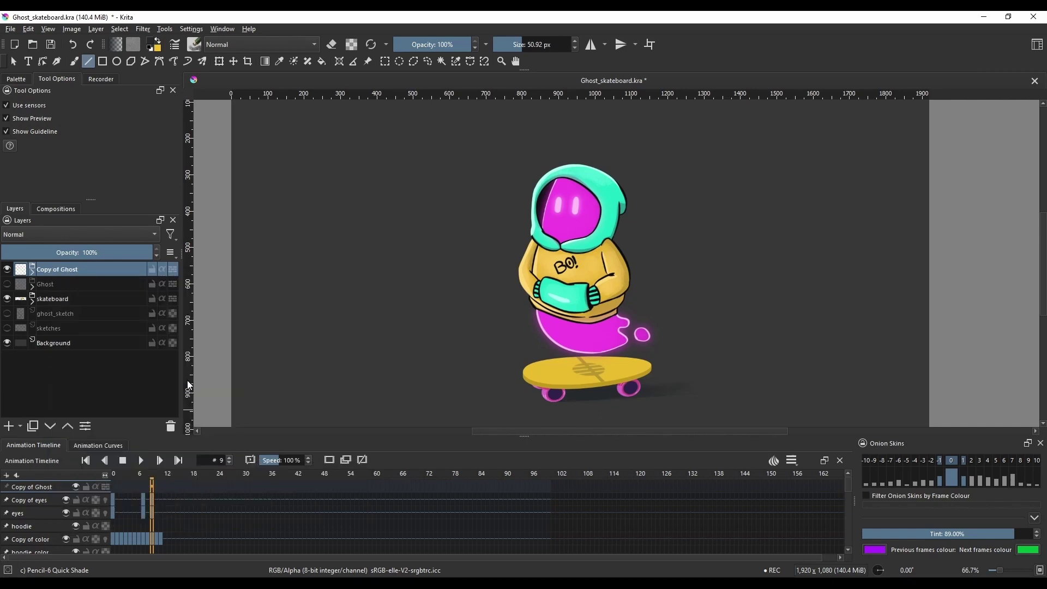
{"action": "left_click", "coordinate": [114, 484]}
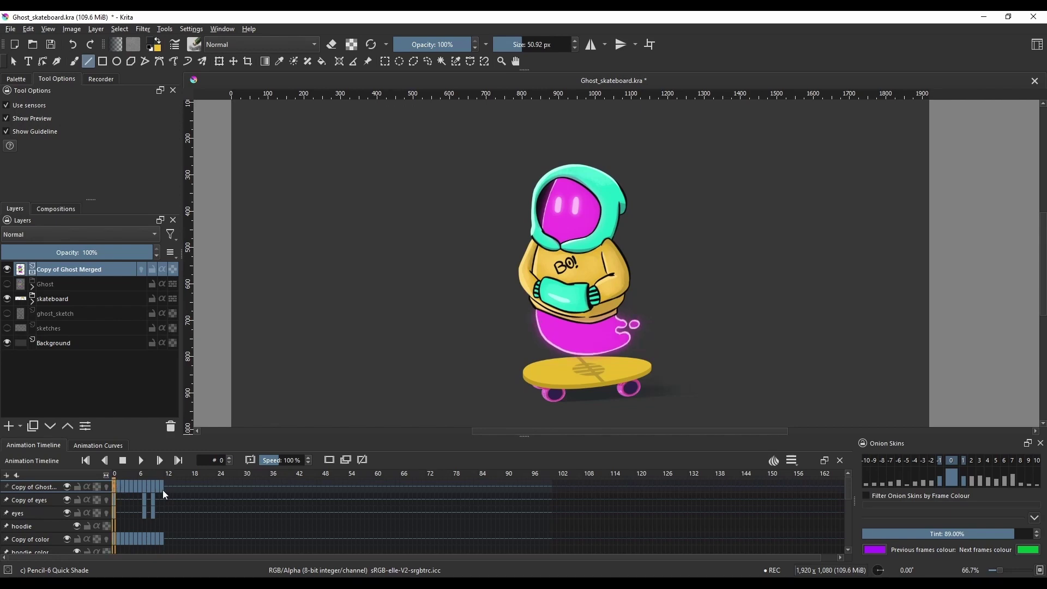
Step: Give the merged ghost's keyframes 0–11 the yellow colour label
{"action": "left_click", "coordinate": [163, 488], "text": "shift"}
{"action": "right_click", "coordinate": [163, 488]}
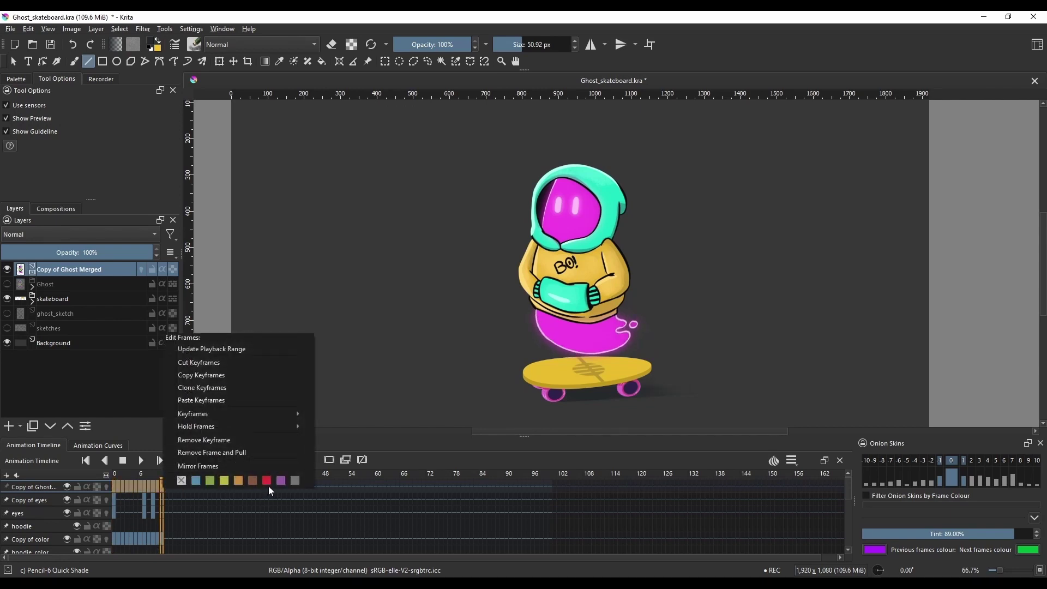
{"action": "left_click", "coordinate": [224, 481]}
{"action": "right_click", "coordinate": [163, 489]}
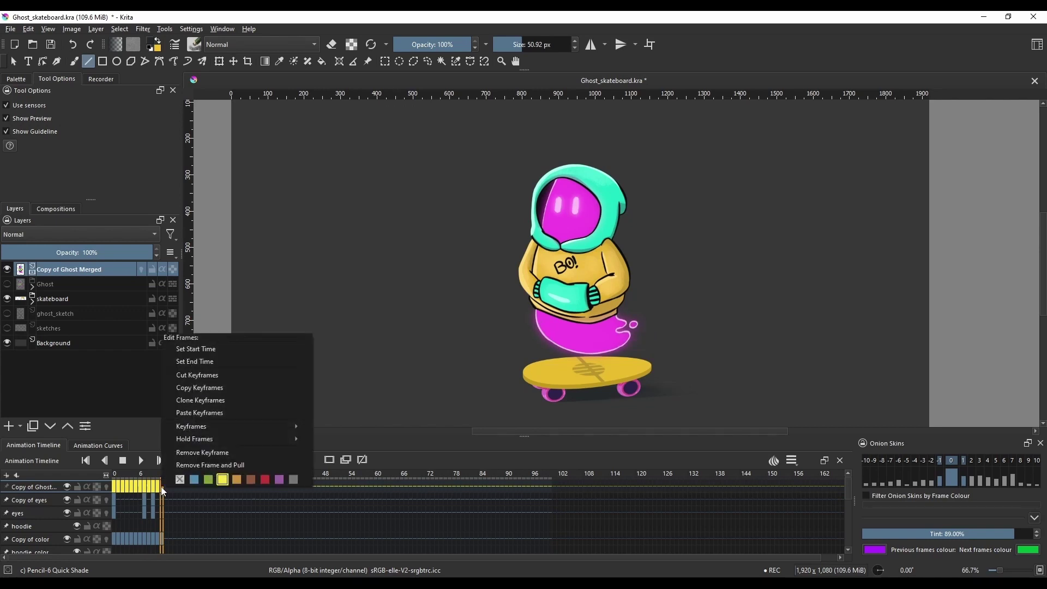
{"action": "key", "text": "Escape"}
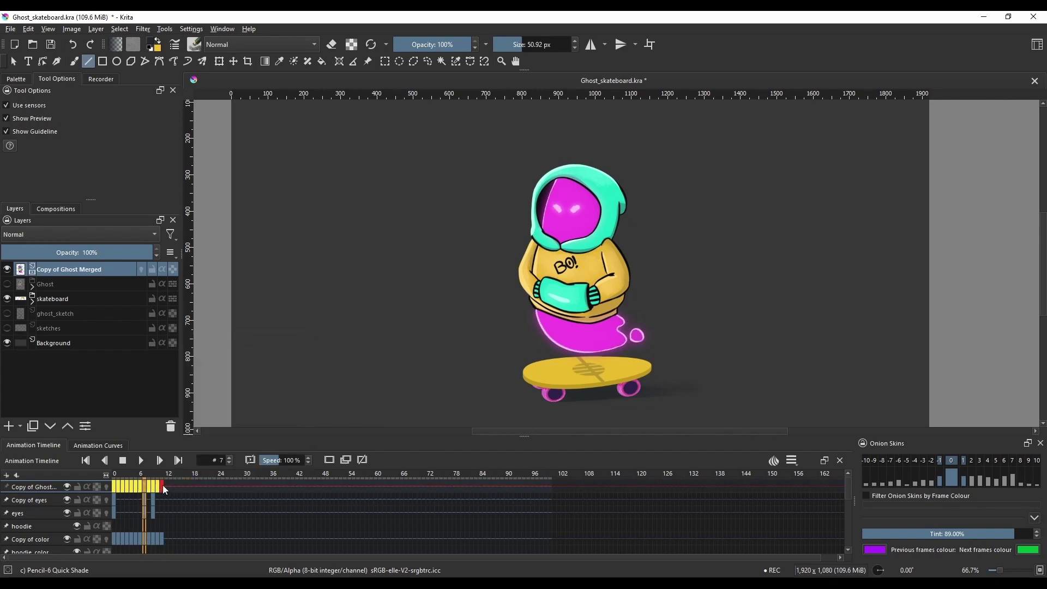
Step: Drag copies of the twelve-frame keyframe block to frames 12 and 48, then clone the block
{"action": "left_click", "coordinate": [116, 488]}
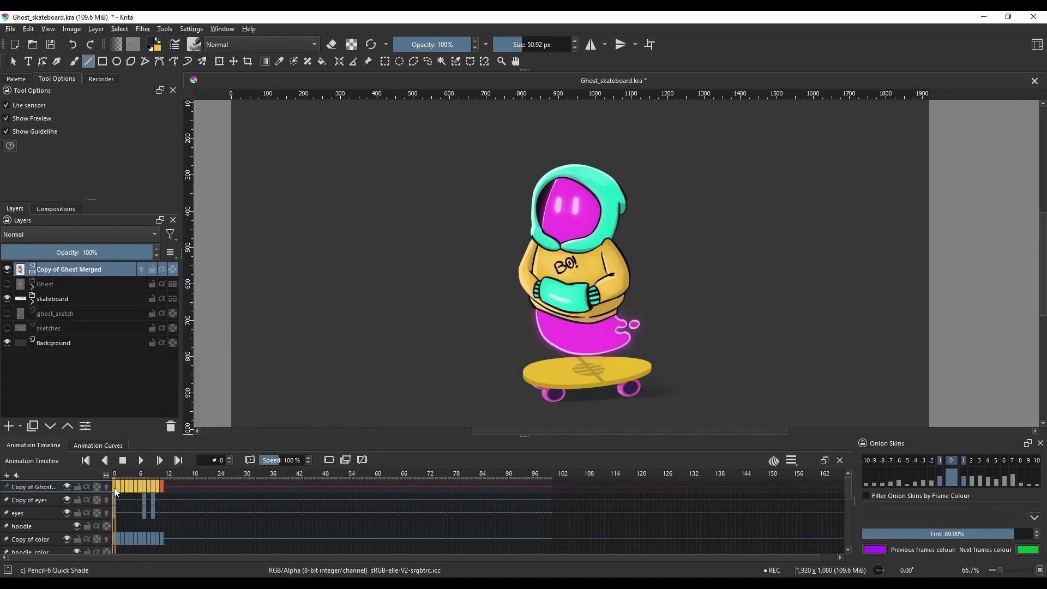
{"action": "left_click_drag", "start_coordinate": [113, 485], "coordinate": [270, 488]}
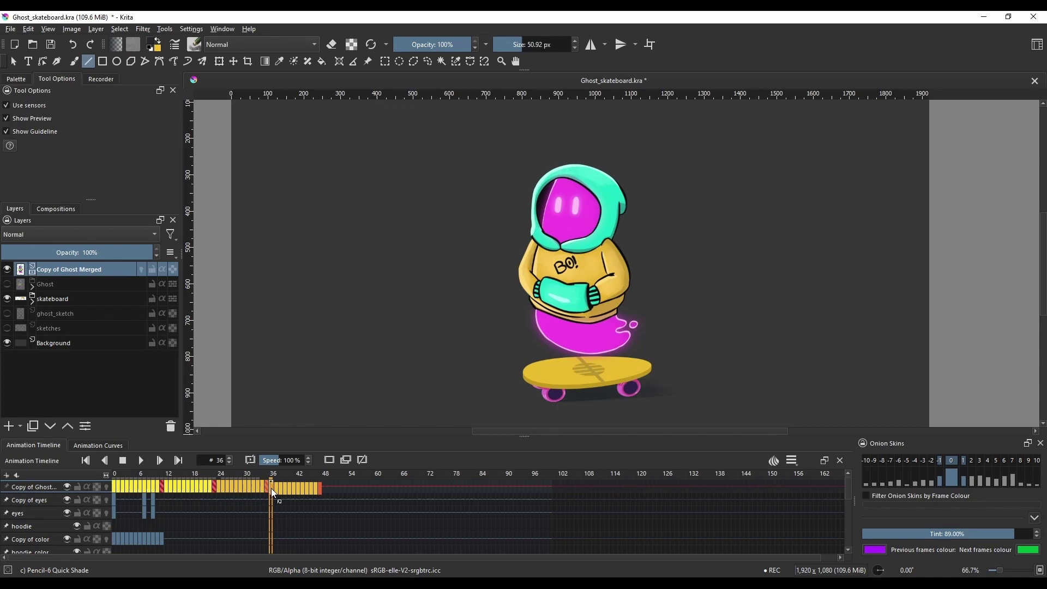
{"action": "mouse_move", "coordinate": [270, 489]}
{"action": "left_mouse_down"}
{"action": "mouse_move", "coordinate": [371, 486]}
{"action": "mouse_move", "coordinate": [324, 489]}
{"action": "left_mouse_up"}
{"action": "right_click", "coordinate": [324, 490]}
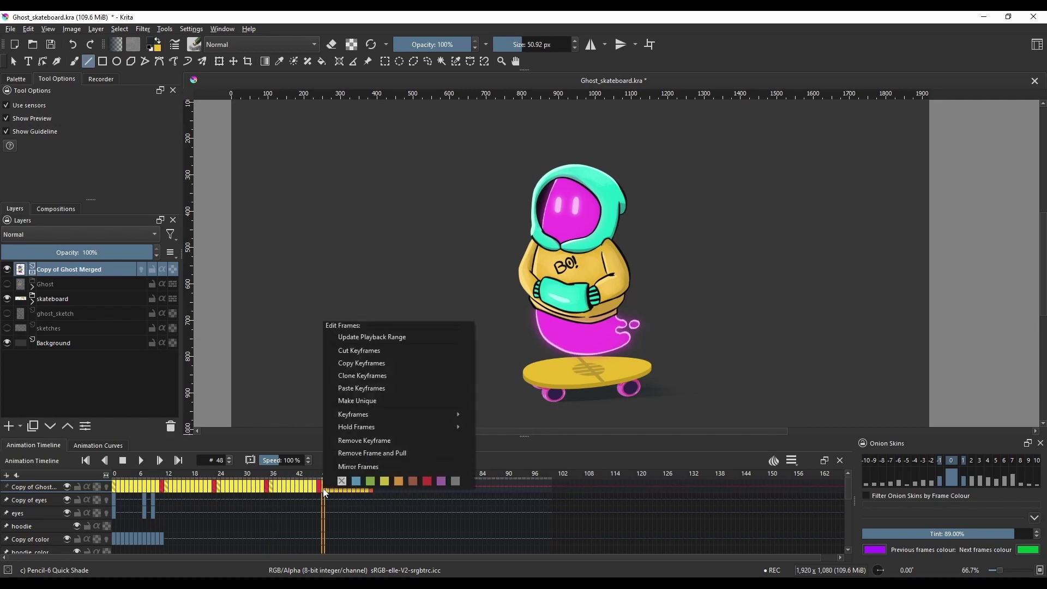
{"action": "left_click", "coordinate": [374, 379]}
Step: Paste the cloned keyframe block at frame 60
{"action": "left_click", "coordinate": [377, 488]}
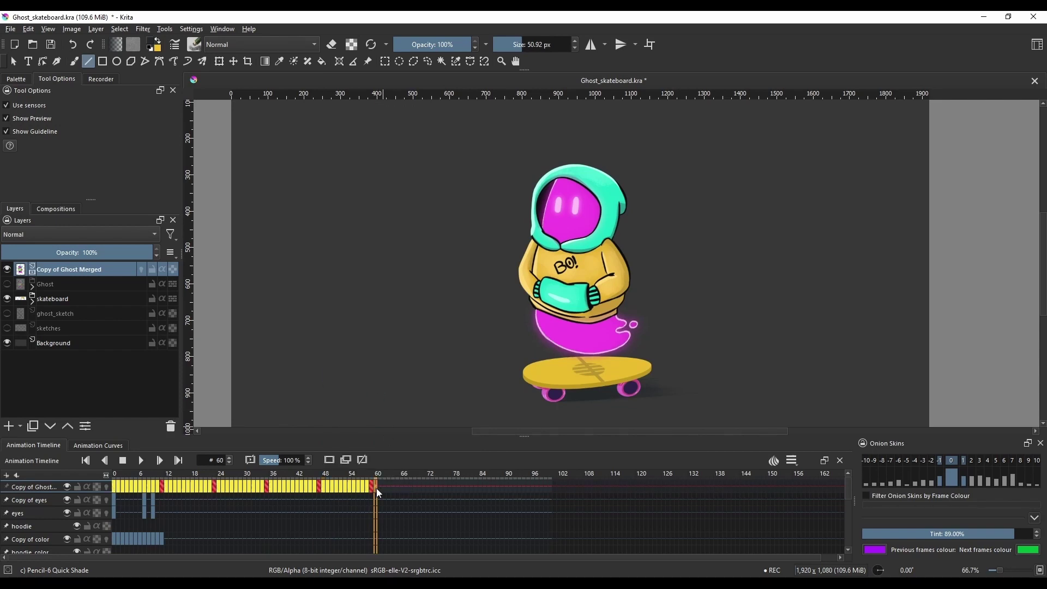
{"action": "right_click", "coordinate": [376, 489]}
{"action": "left_click", "coordinate": [428, 400]}
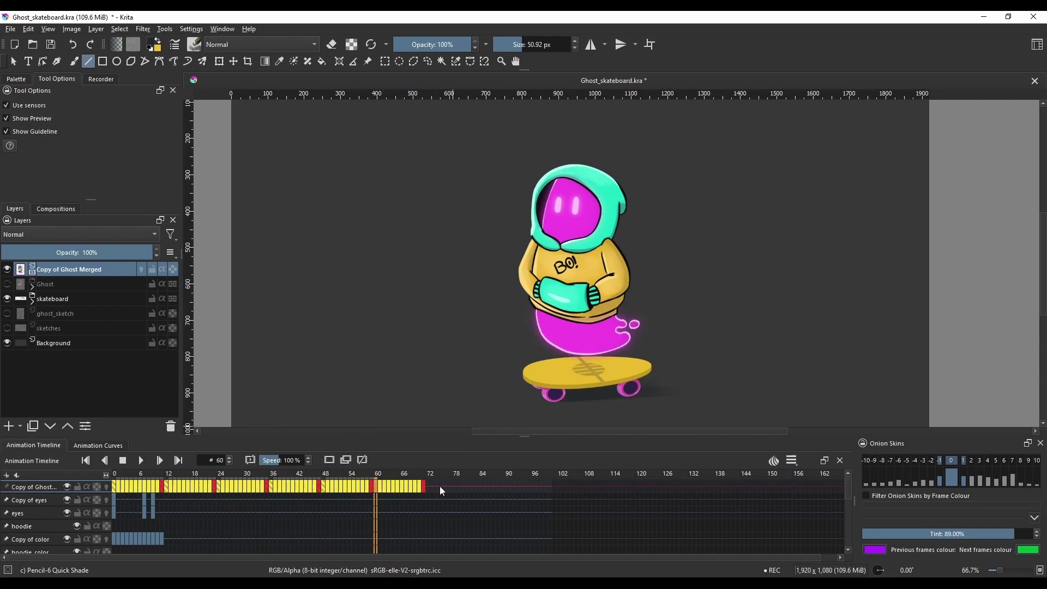
{"action": "left_click", "coordinate": [428, 488]}
{"action": "right_click", "coordinate": [429, 488]}
{"action": "left_click", "coordinate": [469, 401]}
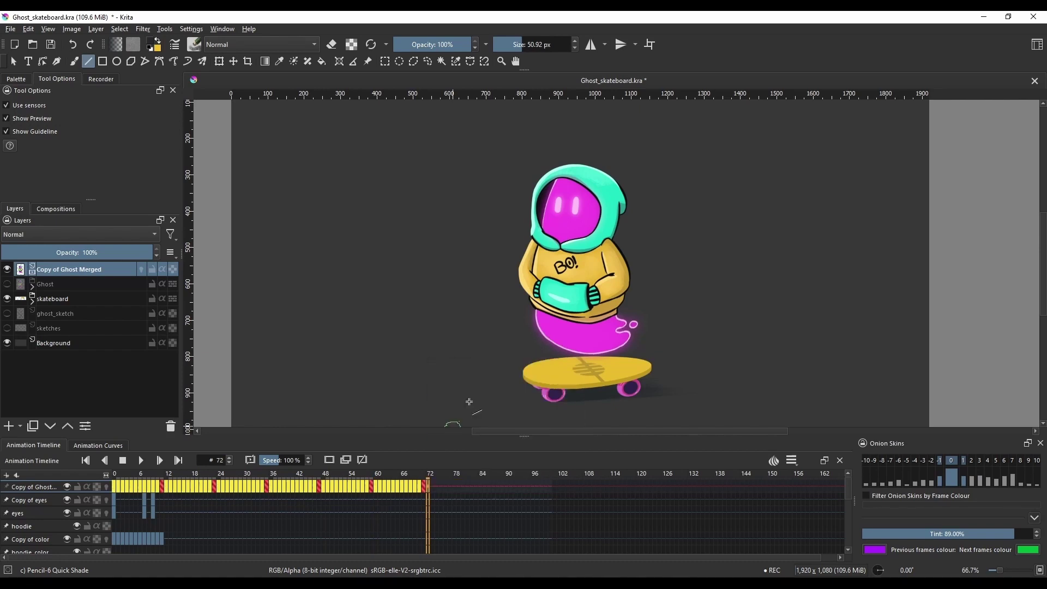
{"action": "right_click", "coordinate": [428, 486]}
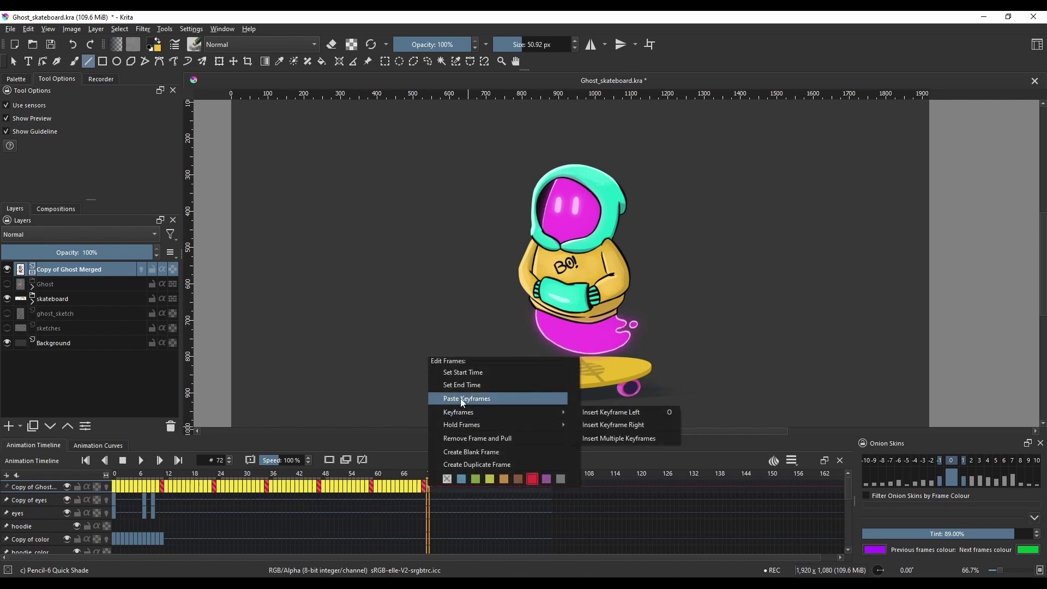
{"action": "left_click", "coordinate": [424, 492]}
{"action": "left_click", "coordinate": [423, 489]}
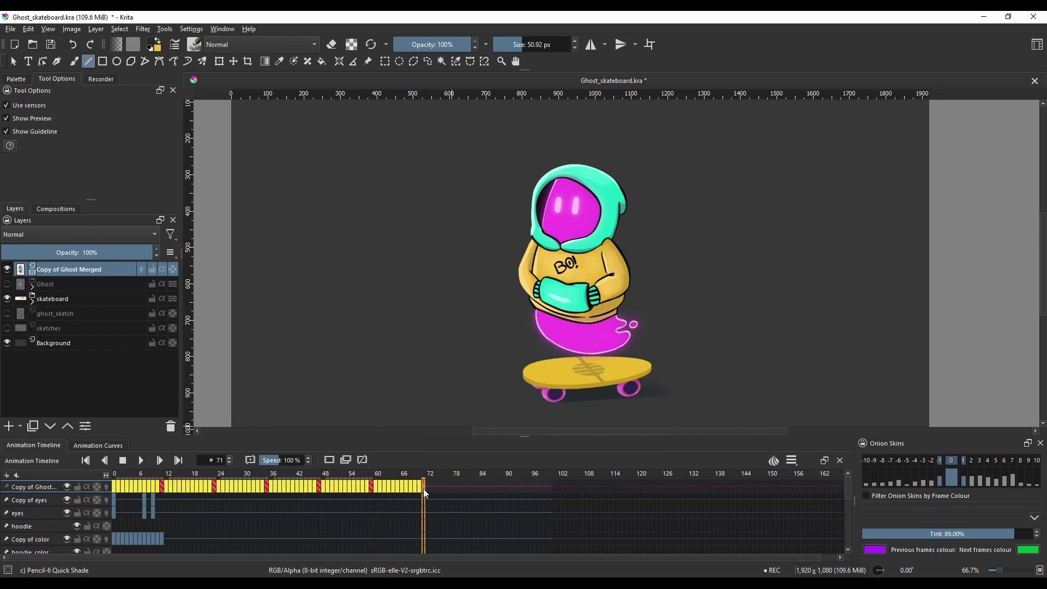
Step: Copy keyframes 60–71 and paste the block at frame 72
{"action": "right_click", "coordinate": [375, 490]}
{"action": "left_click", "coordinate": [469, 376]}
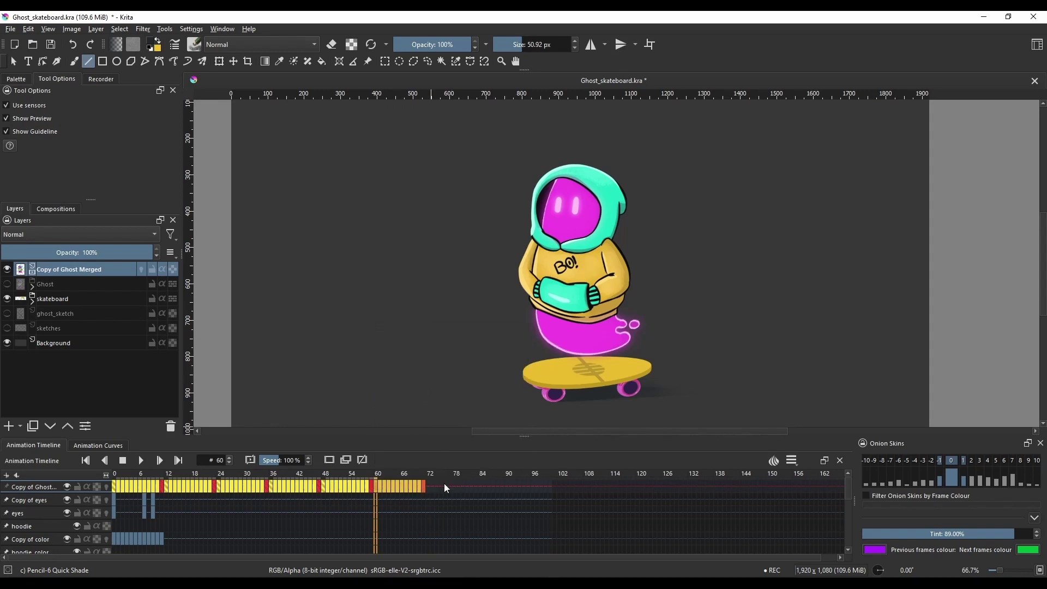
{"action": "right_click", "coordinate": [429, 488]}
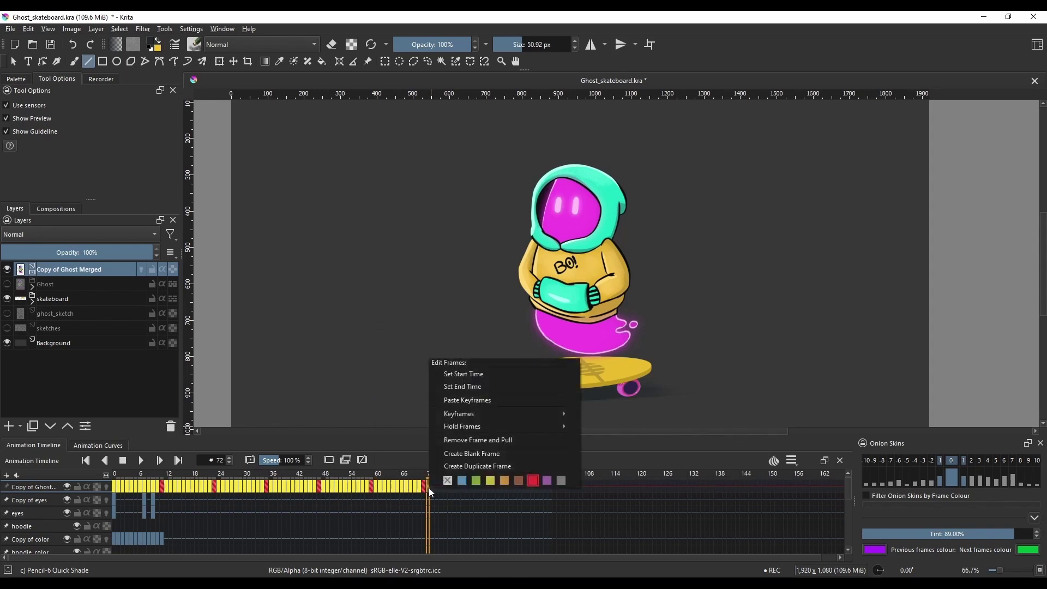
{"action": "left_click", "coordinate": [486, 400]}
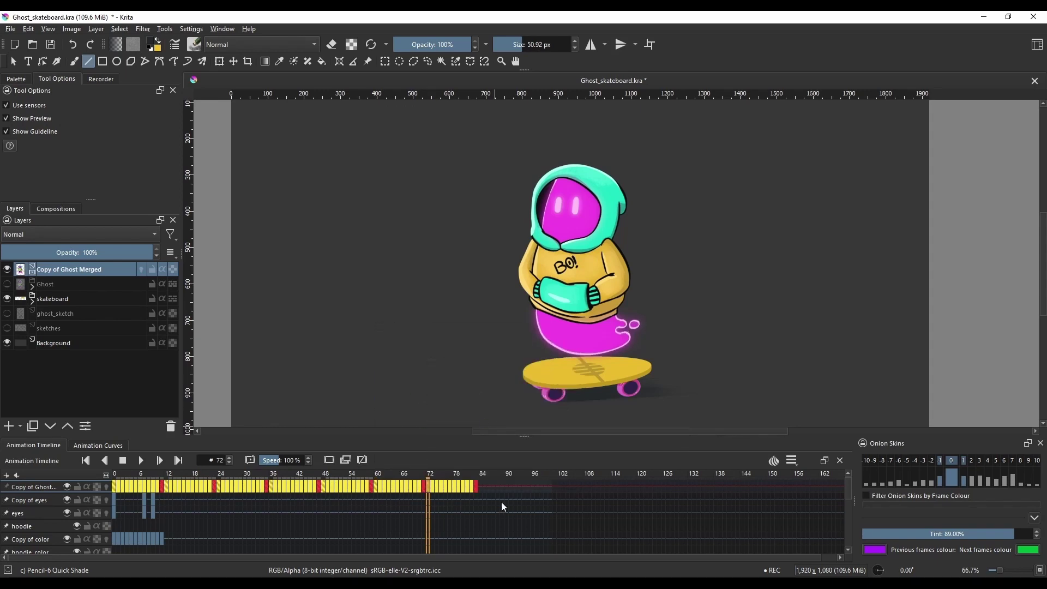
Step: Clone keyframes 72–84, paste them at frame 84, and land on frame 95
{"action": "right_click", "coordinate": [427, 492]}
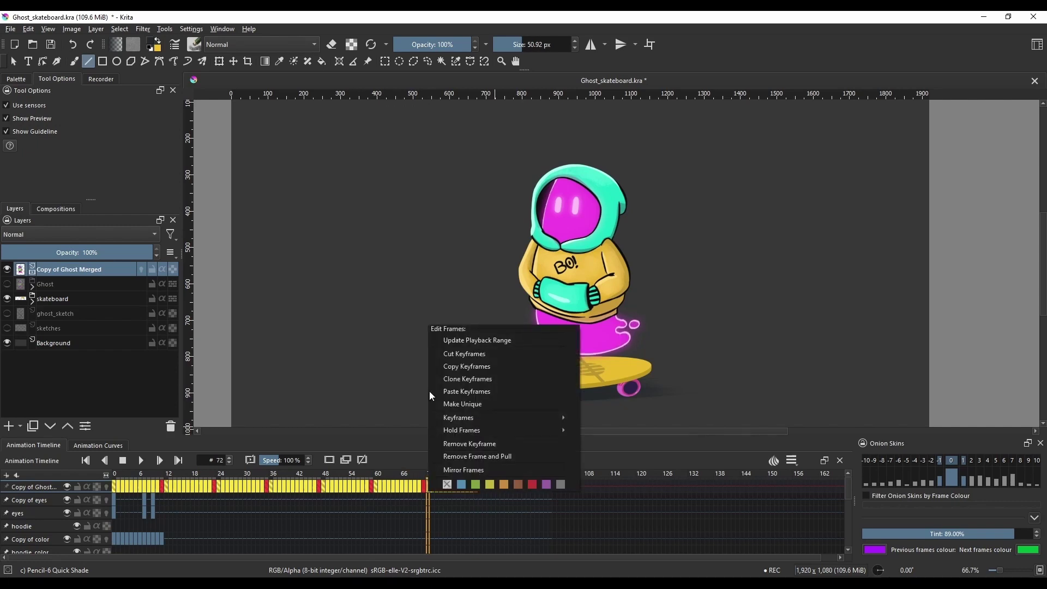
{"action": "left_click", "coordinate": [483, 379]}
{"action": "right_click", "coordinate": [481, 489]}
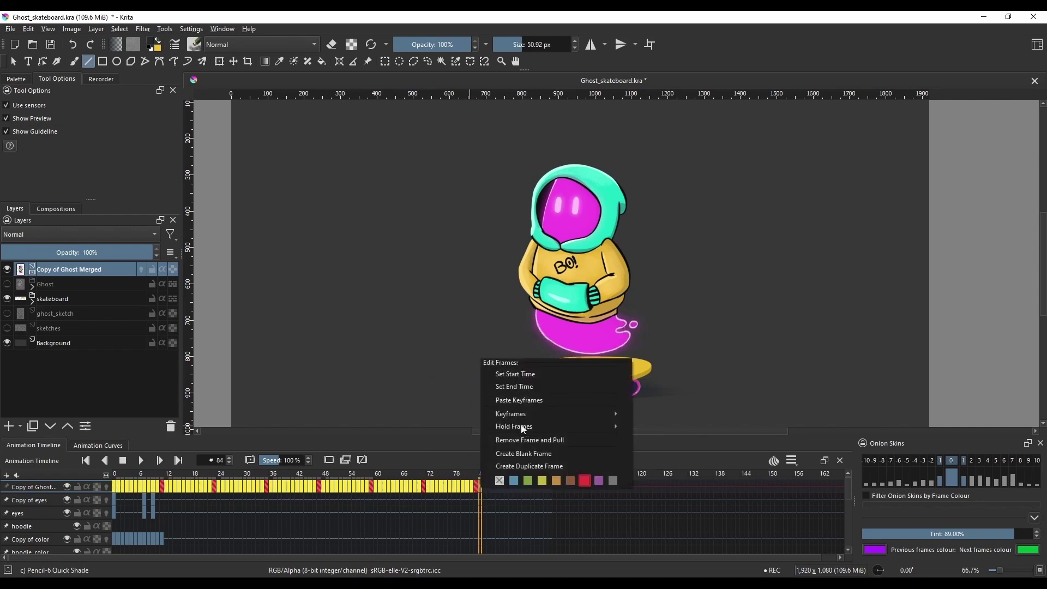
{"action": "left_click", "coordinate": [525, 404]}
{"action": "left_click", "coordinate": [530, 487]}
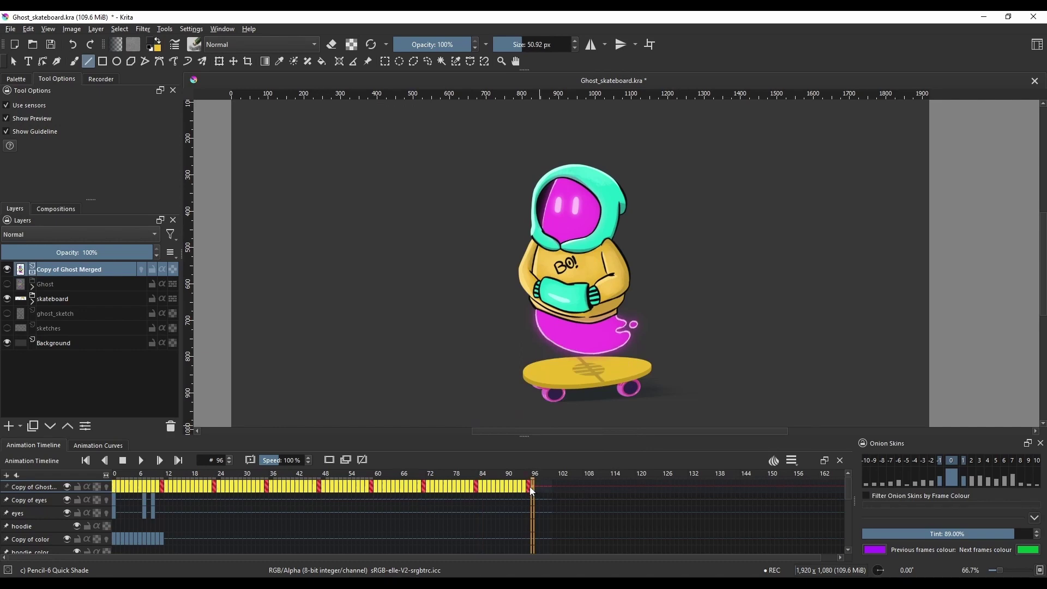
Step: Set the playback clip end to frame 95
{"action": "left_click", "coordinate": [795, 461]}
{"action": "double_click", "coordinate": [843, 501]}
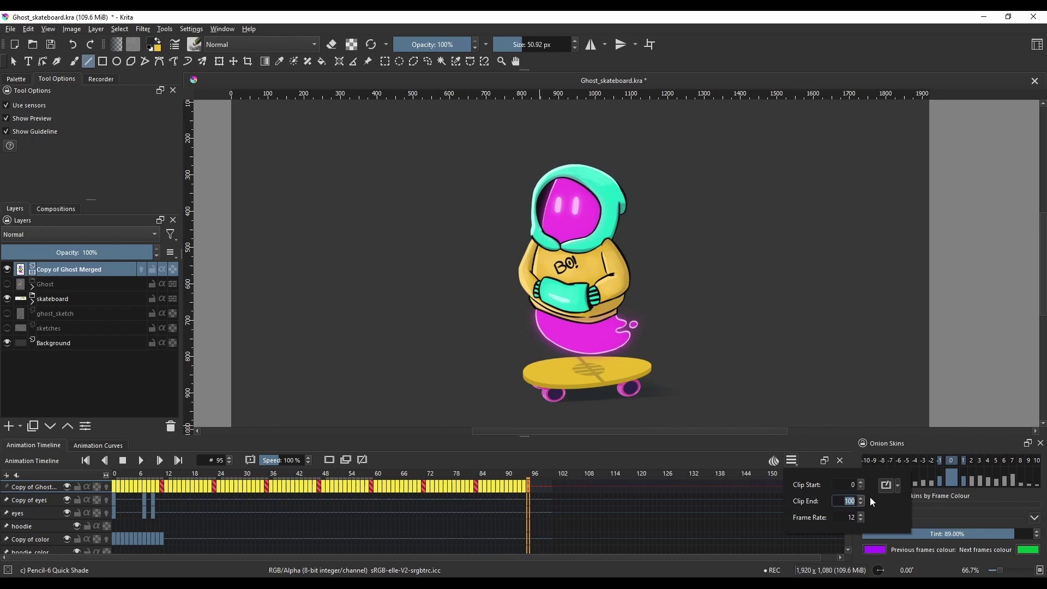
{"action": "type", "text": "95"}
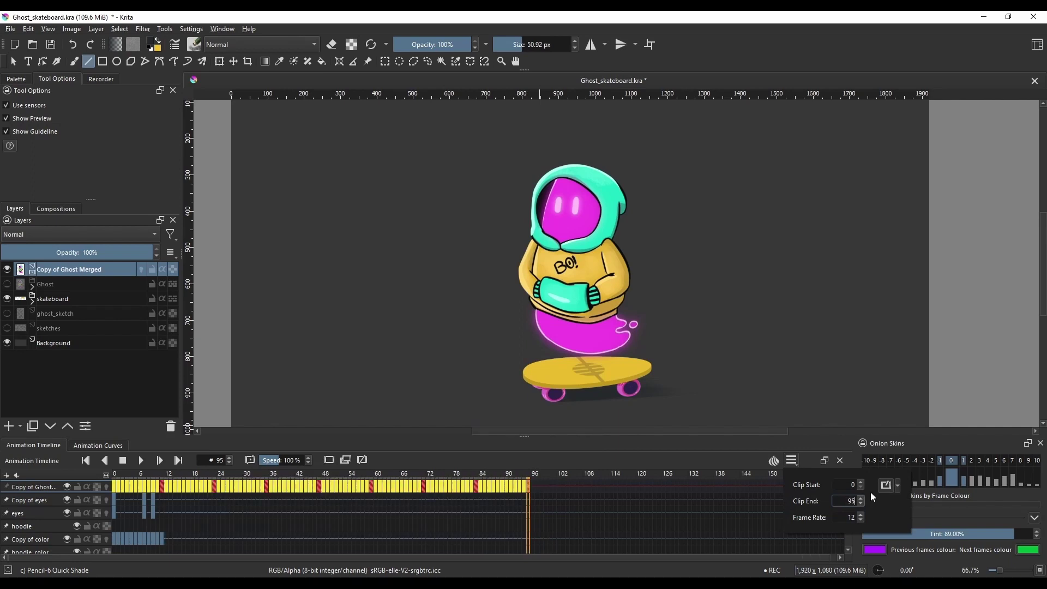
{"action": "key", "text": "Return"}
Step: Play the animation from frame 0 to watch the ghost's bob
{"action": "left_click", "coordinate": [116, 497]}
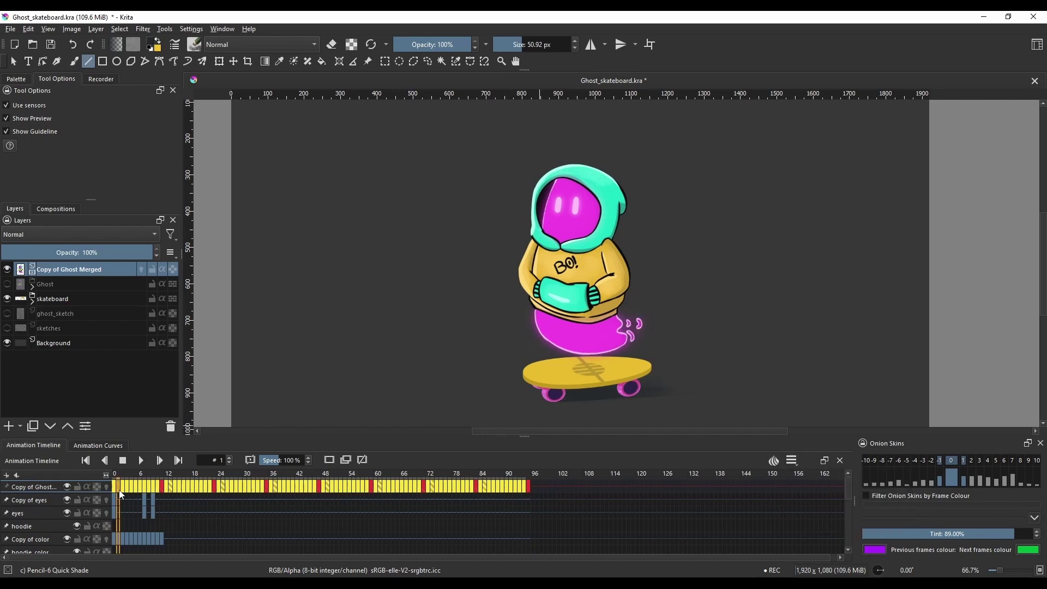
{"action": "left_click", "coordinate": [142, 461]}
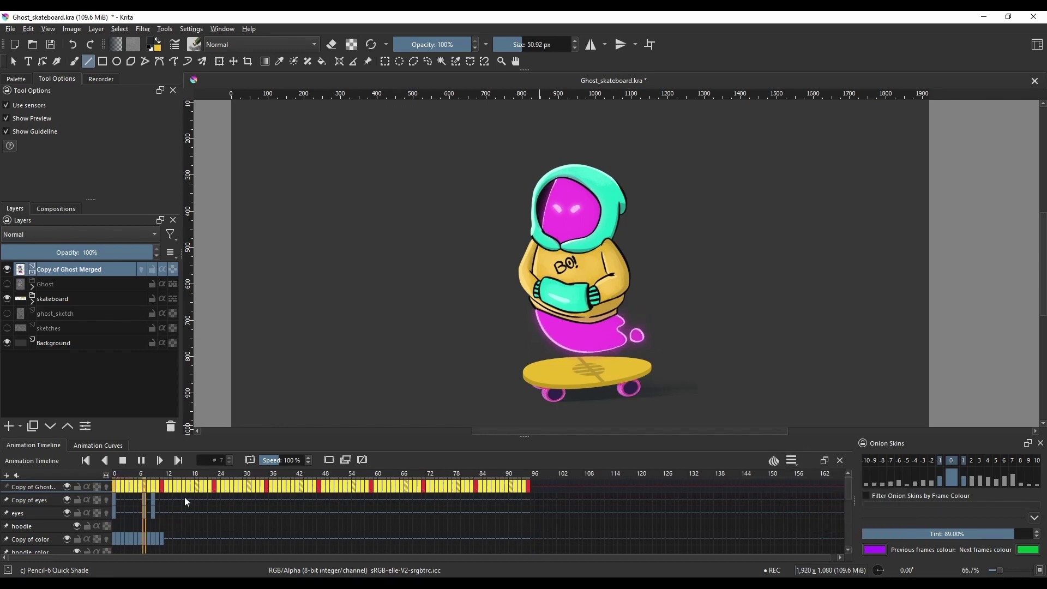
{"action": "scroll", "coordinate": [758, 330], "scroll_direction": "down", "scroll_amount": 2}
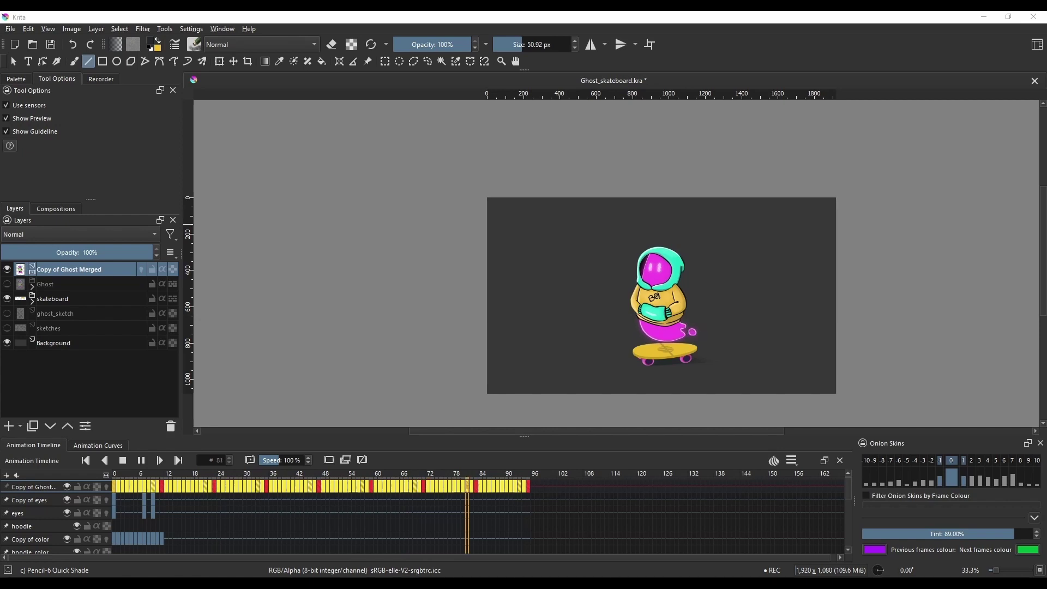
{"action": "scroll", "coordinate": [702, 322], "scroll_direction": "up", "scroll_amount": 1}
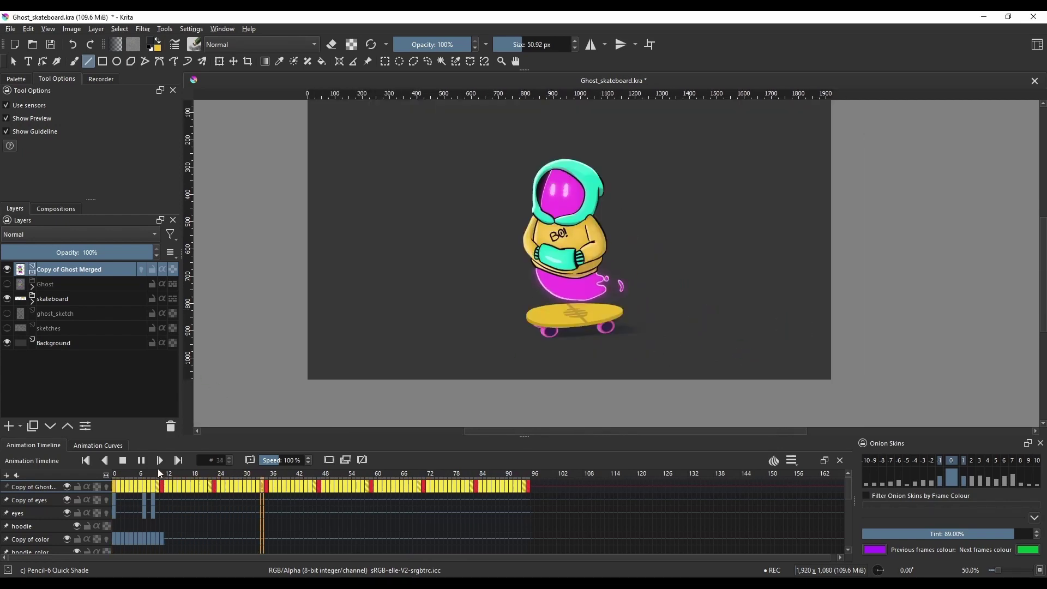
Step: Rename Copy of Ghost Merged to 'Ghost Layer' and save with Ctrl+S
{"action": "double_click", "coordinate": [75, 271]}
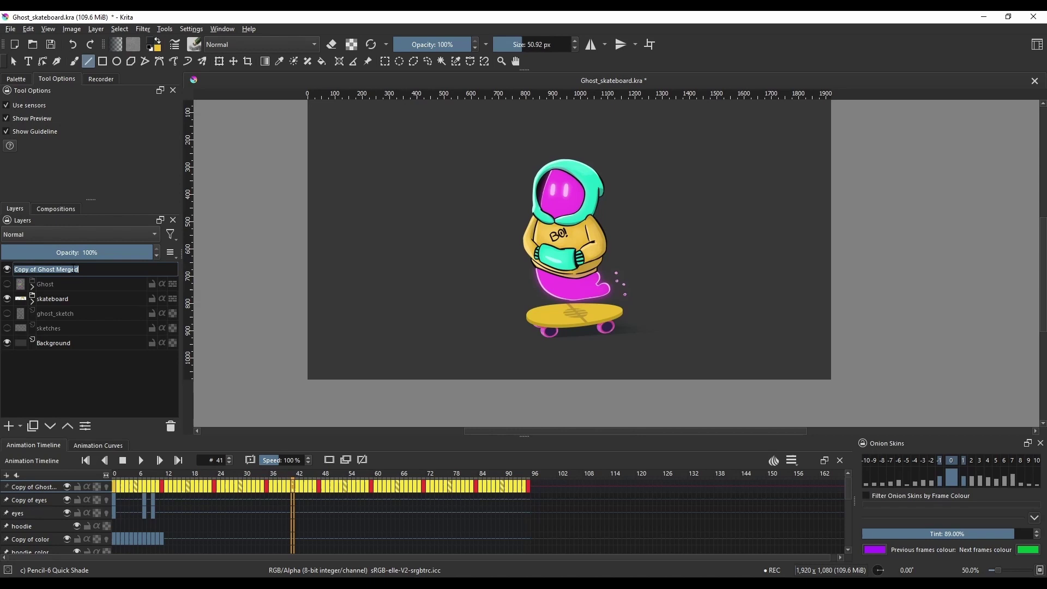
{"action": "type", "text": "Ghost Layer"}
{"action": "key", "text": "Return"}
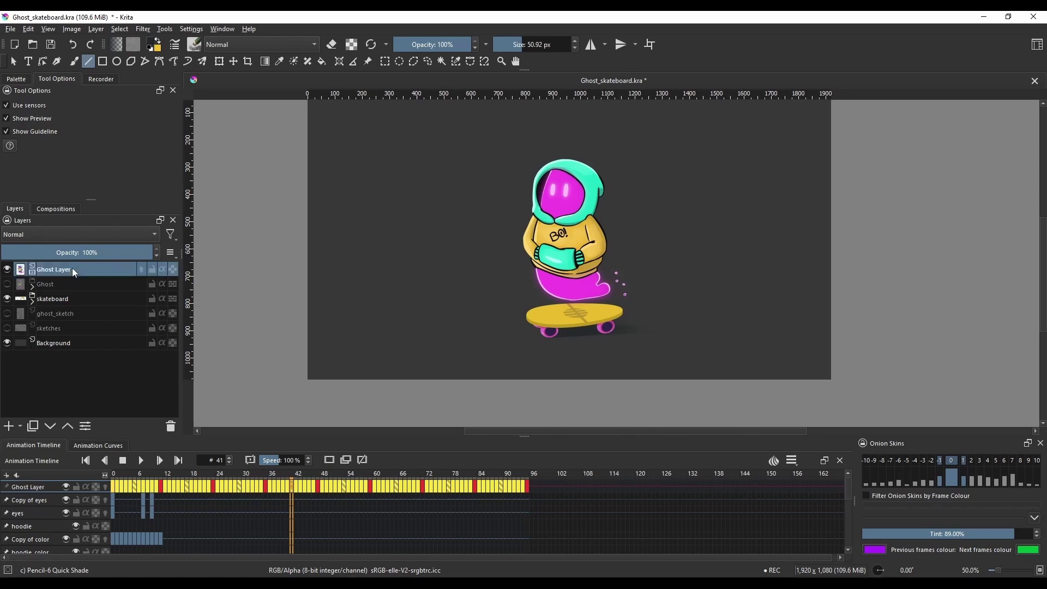
{"action": "key", "text": "ctrl+s"}
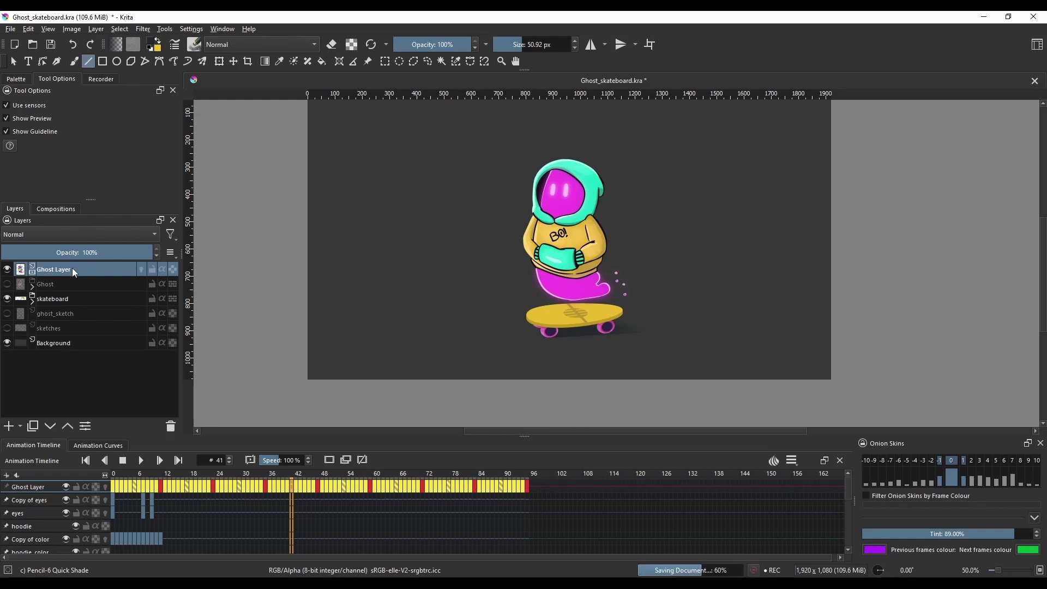
Step: Add a transform mask to Ghost Layer
{"action": "right_click", "coordinate": [73, 271]}
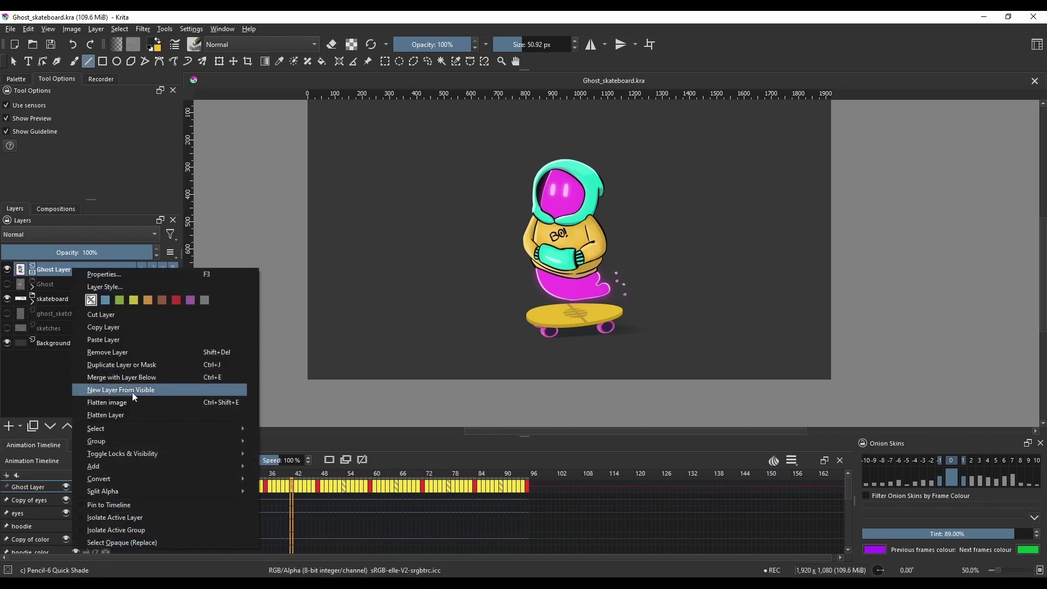
{"action": "mouse_move", "coordinate": [122, 466]}
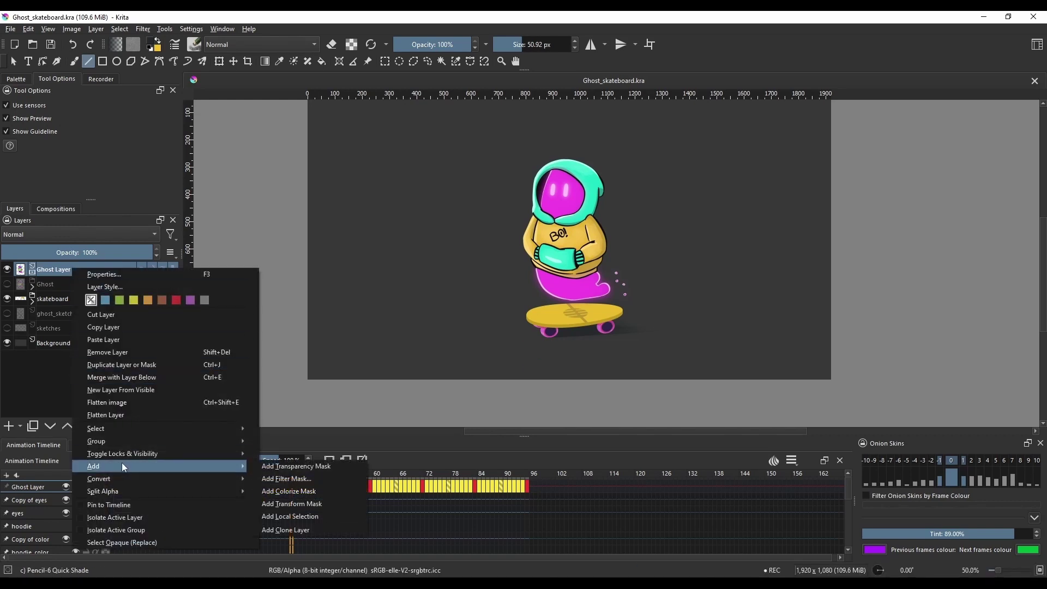
{"action": "left_click", "coordinate": [311, 504]}
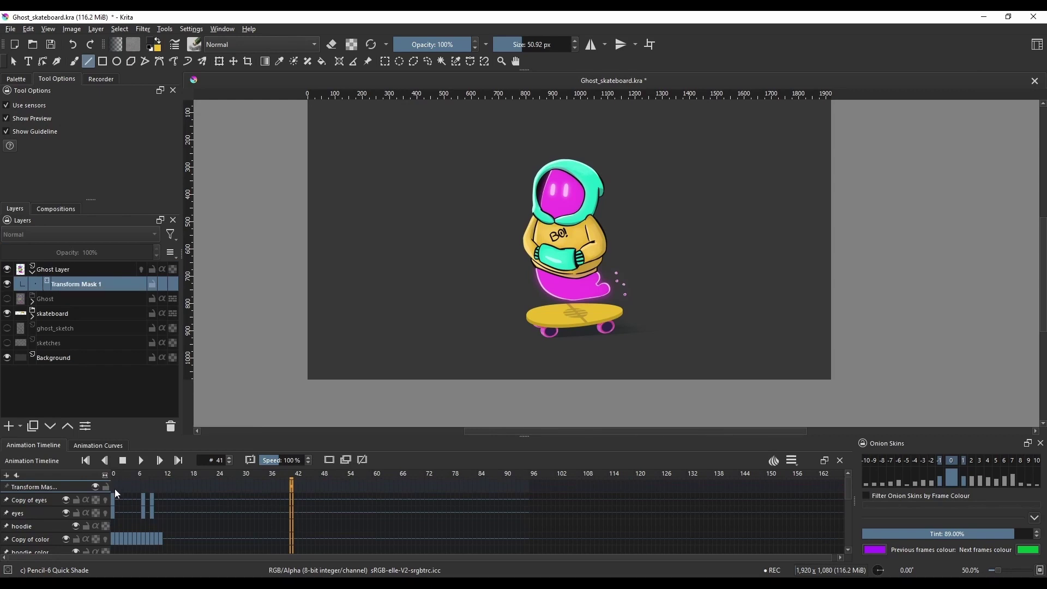
Step: Key the transform mask at frame 95 in Animation Curves, then move to frame 26
{"action": "left_click", "coordinate": [112, 487]}
{"action": "left_click", "coordinate": [110, 447]}
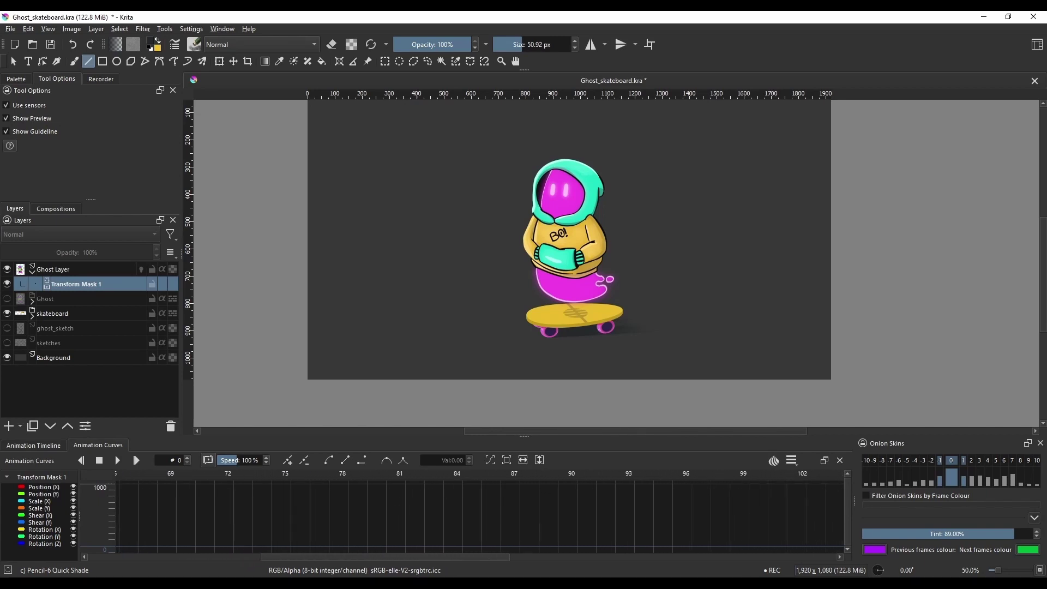
{"action": "left_click", "coordinate": [675, 481]}
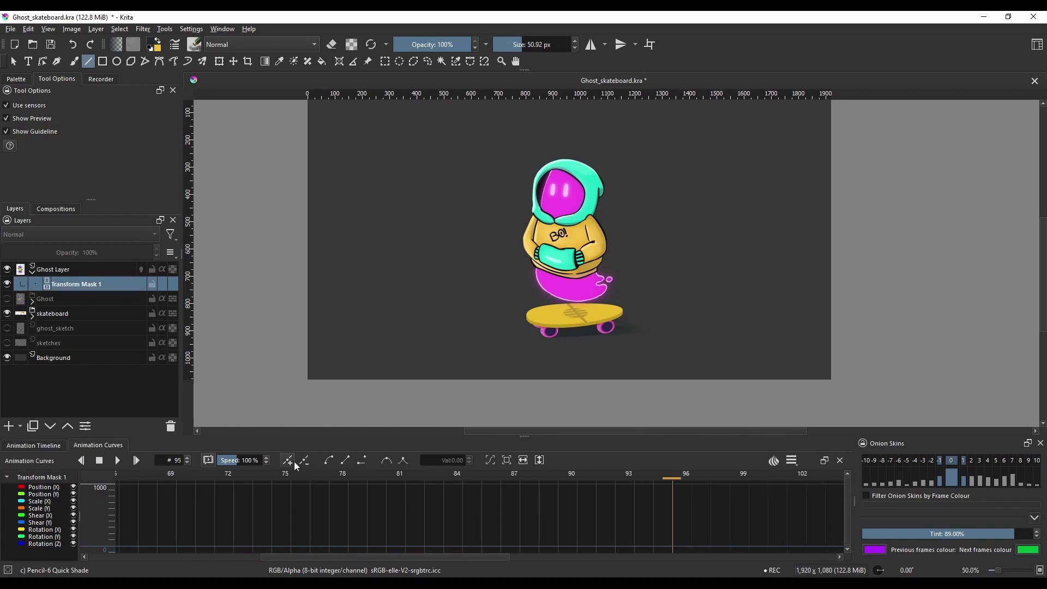
{"action": "left_click", "coordinate": [287, 460]}
{"action": "left_click", "coordinate": [55, 446]}
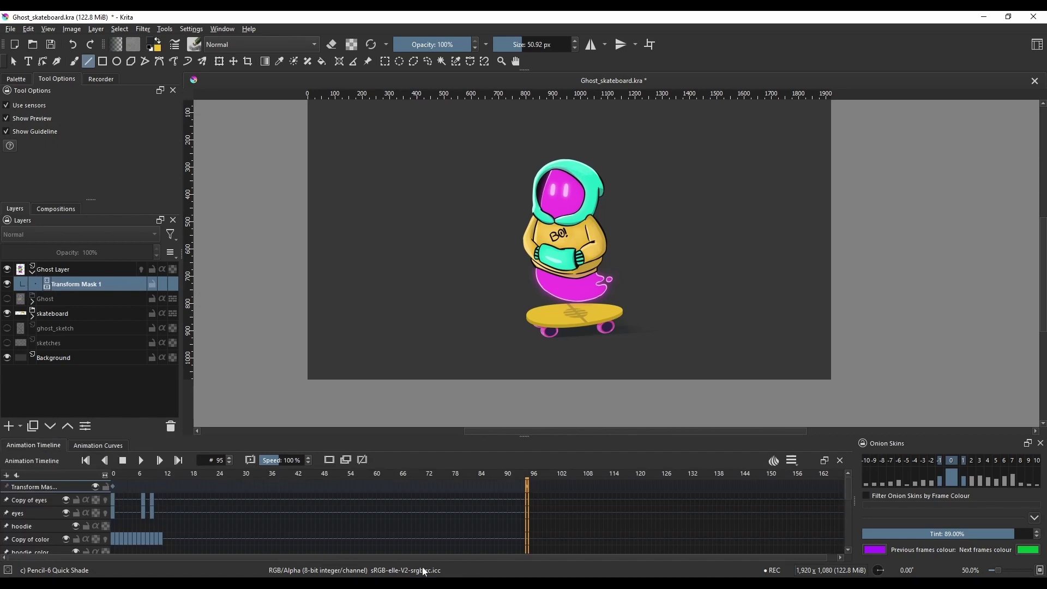
{"action": "left_click", "coordinate": [227, 487]}
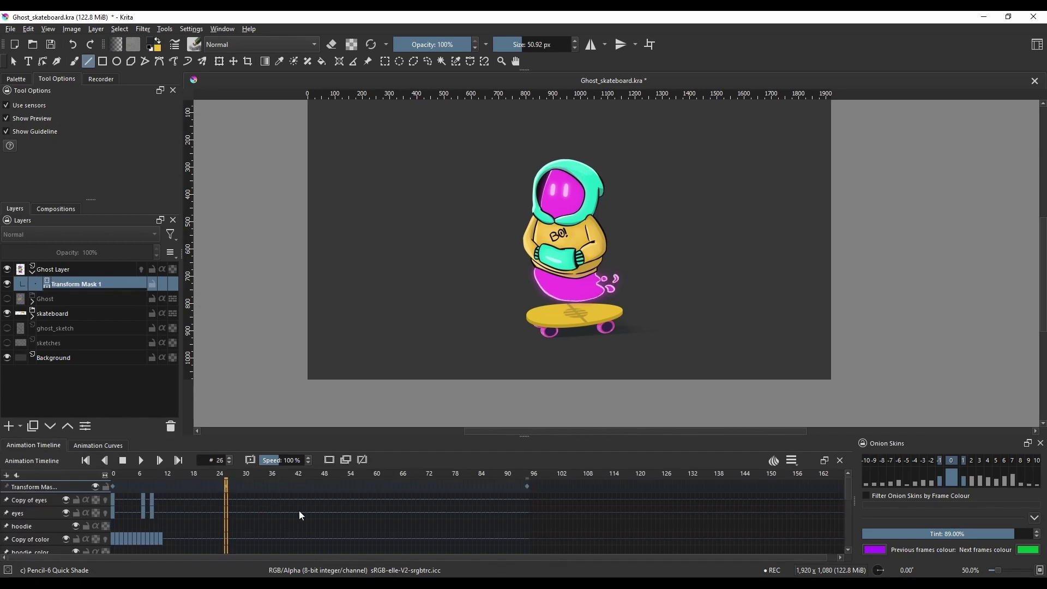
Step: Raise the ghost about 26 px at frame 26 and about 35 px at frame 73
{"action": "left_click", "coordinate": [219, 62]}
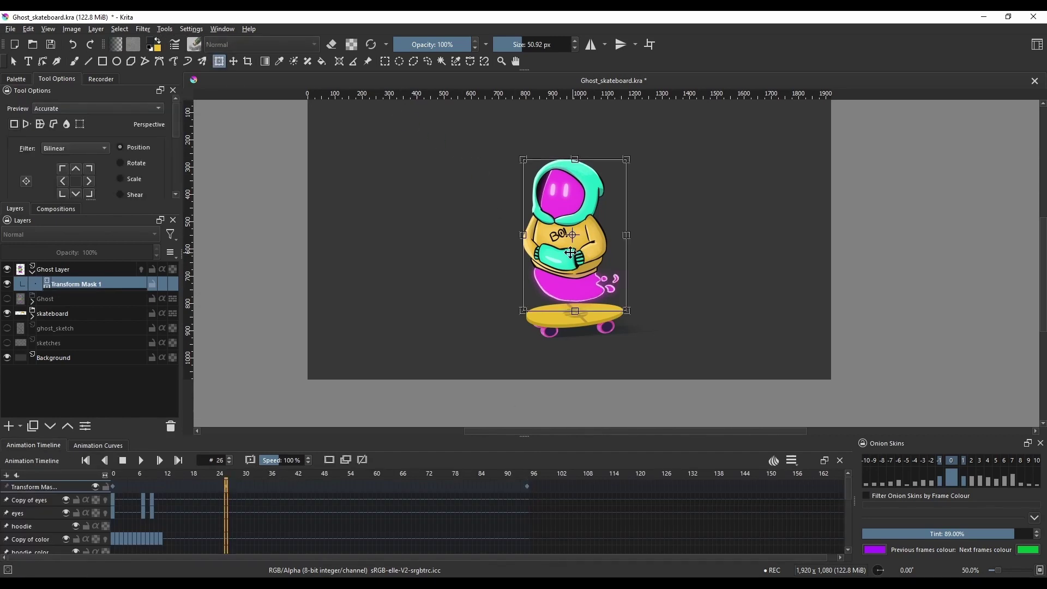
{"action": "scroll", "coordinate": [570, 252], "scroll_direction": "up", "scroll_amount": 1}
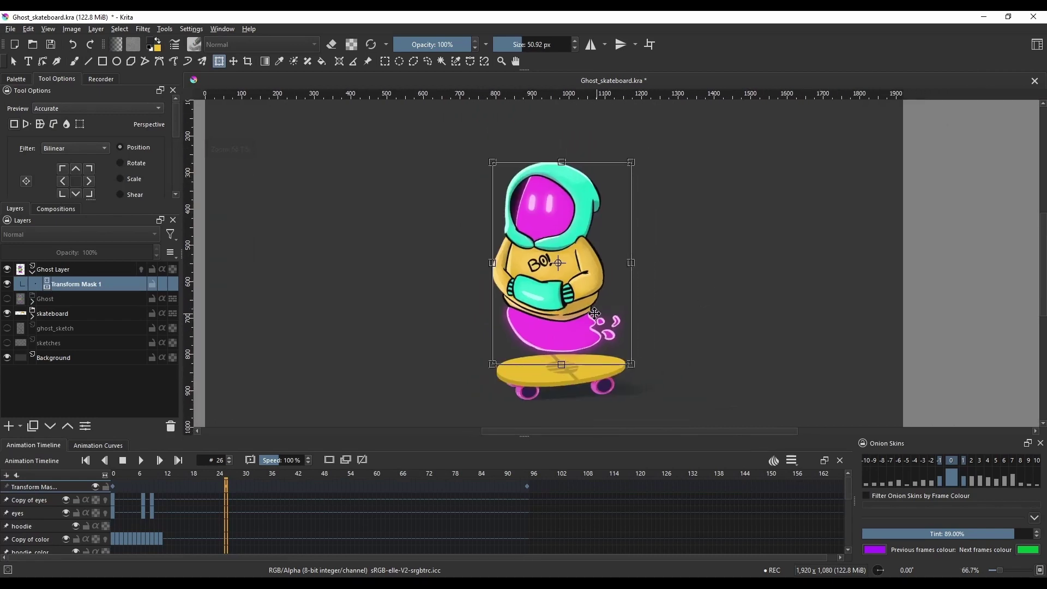
{"action": "left_click_drag", "start_coordinate": [590, 314], "coordinate": [589, 300]}
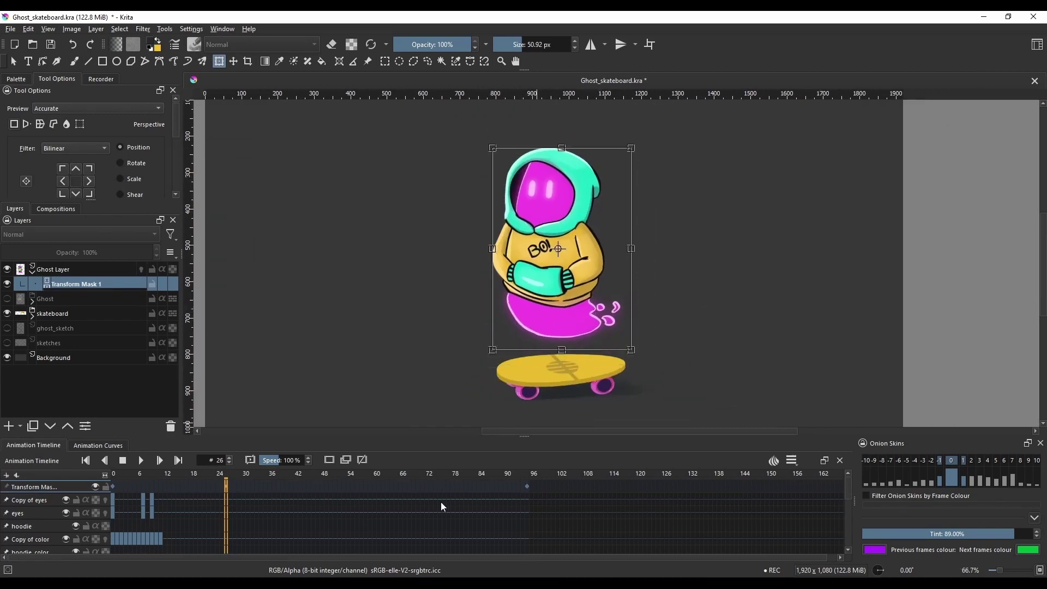
{"action": "left_click", "coordinate": [326, 488]}
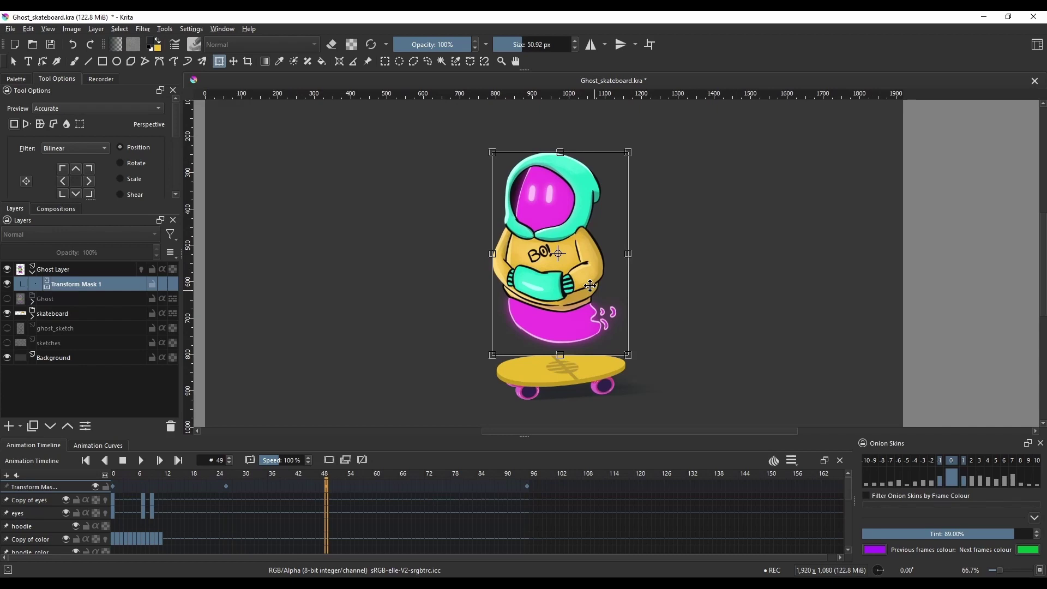
{"action": "left_click", "coordinate": [430, 488]}
{"action": "left_click_drag", "start_coordinate": [557, 325], "coordinate": [592, 303]}
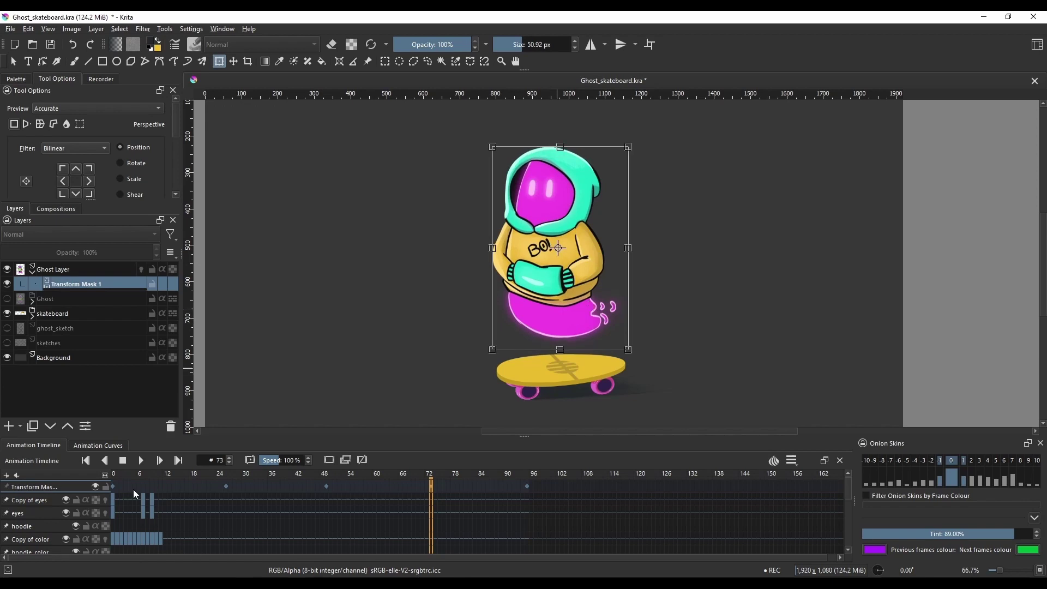
Step: Play the animation from frame 0 to preview the bob
{"action": "left_click", "coordinate": [113, 487]}
{"action": "left_click", "coordinate": [142, 461]}
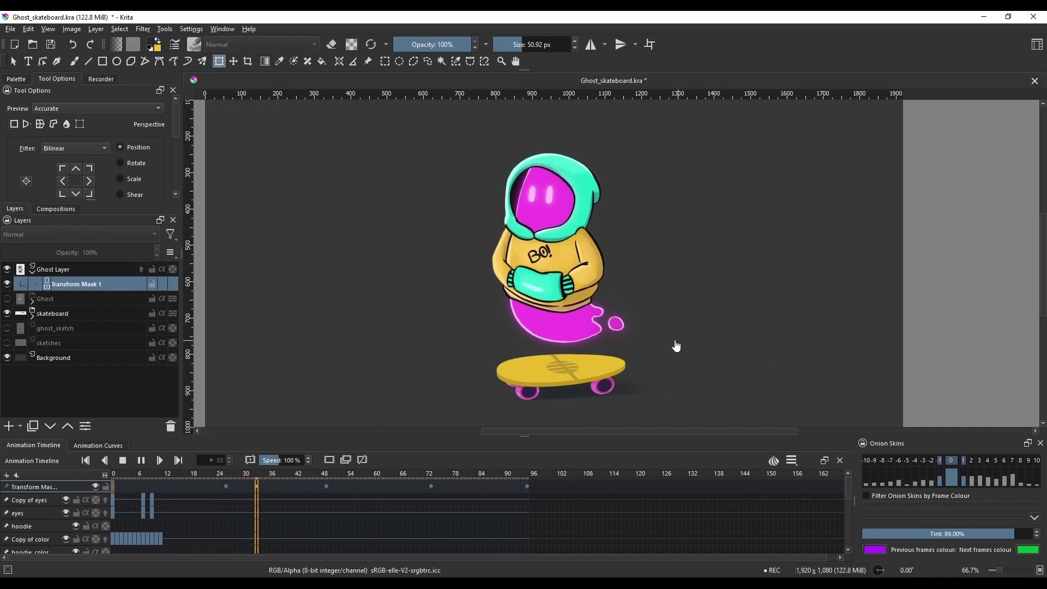
{"action": "scroll", "coordinate": [660, 316], "scroll_direction": "down", "scroll_amount": 1}
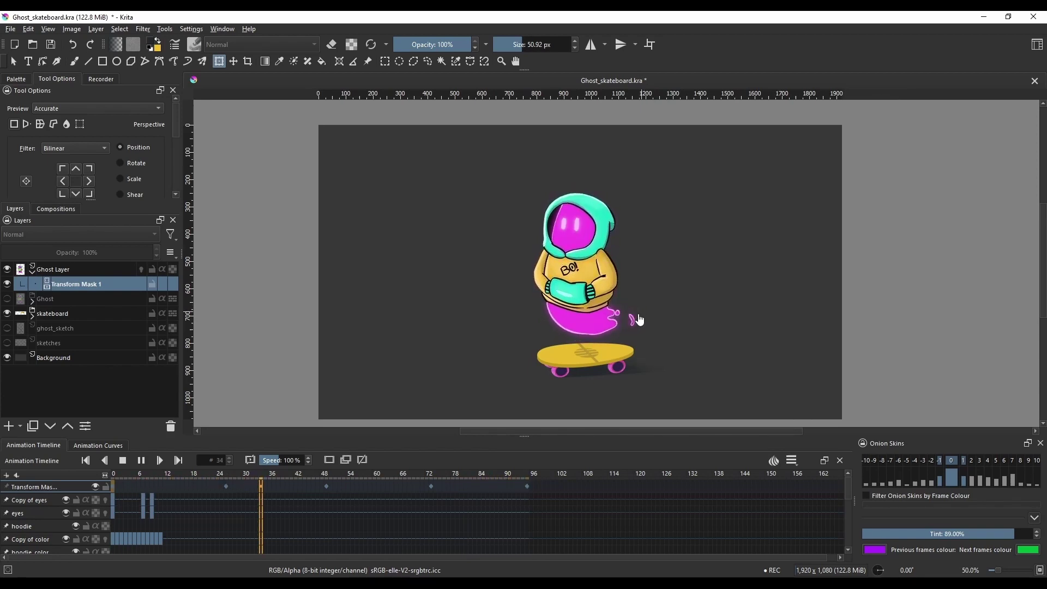
Step: Pause playback and add a new paint layer named 'shadow' above the skateboard
{"action": "left_click", "coordinate": [141, 462]}
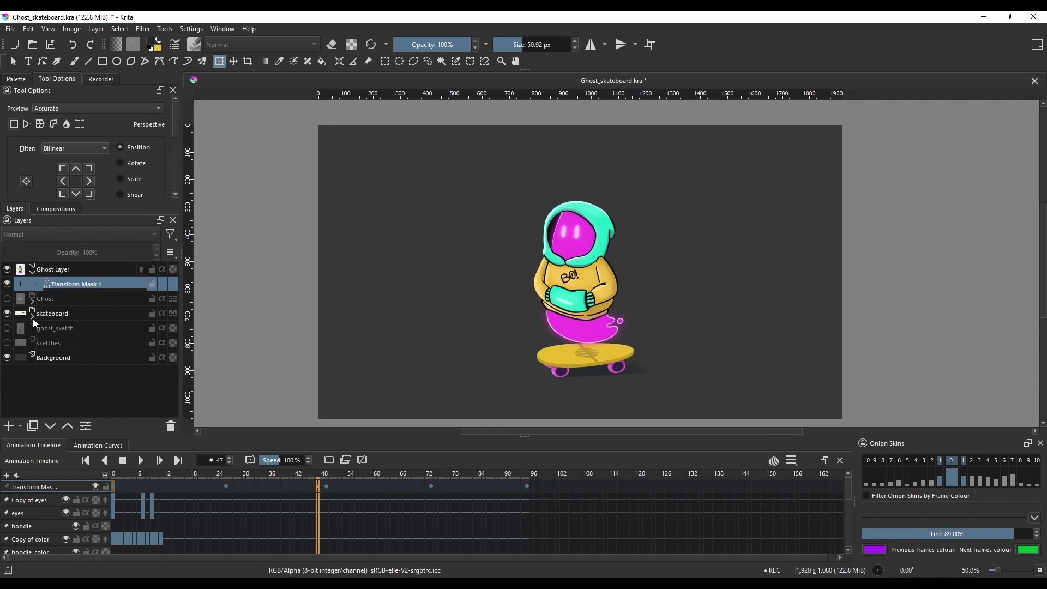
{"action": "left_click", "coordinate": [32, 270]}
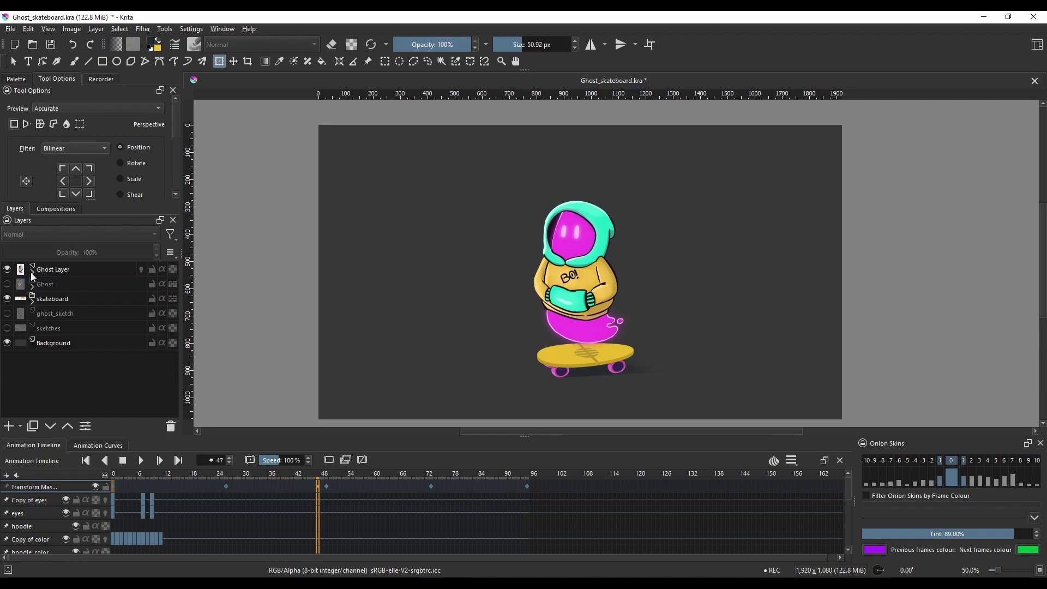
{"action": "left_click", "coordinate": [9, 426]}
{"action": "double_click", "coordinate": [61, 299]}
{"action": "type", "text": "s"}
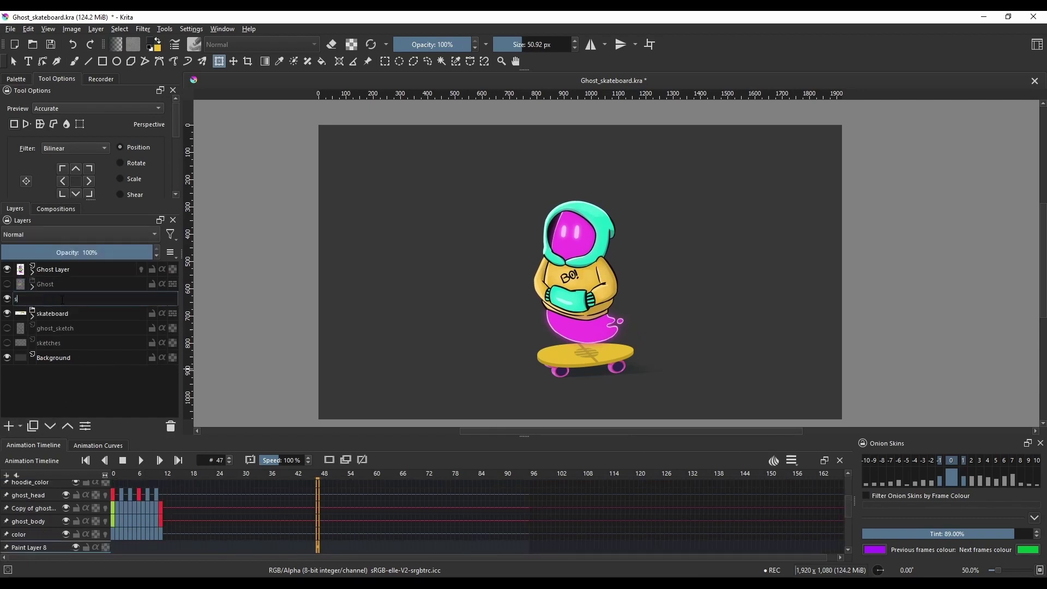
{"action": "type", "text": "hadow"}
{"action": "key", "text": "Return"}
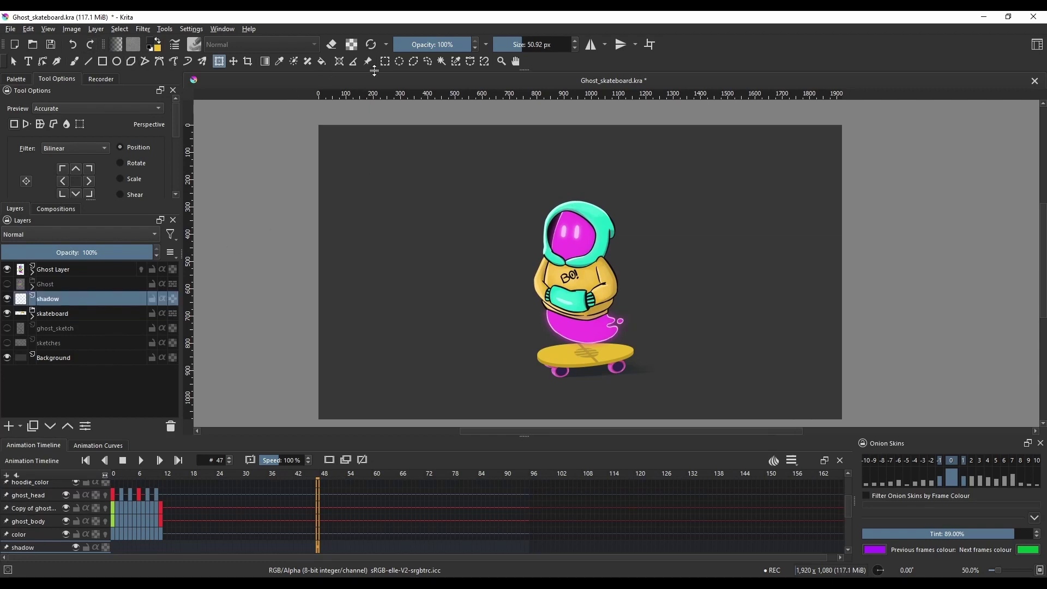
Step: Fill an elliptical selection across the skateboard deck with dark colour, then deselect
{"action": "left_click", "coordinate": [399, 62]}
{"action": "scroll", "coordinate": [516, 329], "scroll_direction": "up", "scroll_amount": 2}
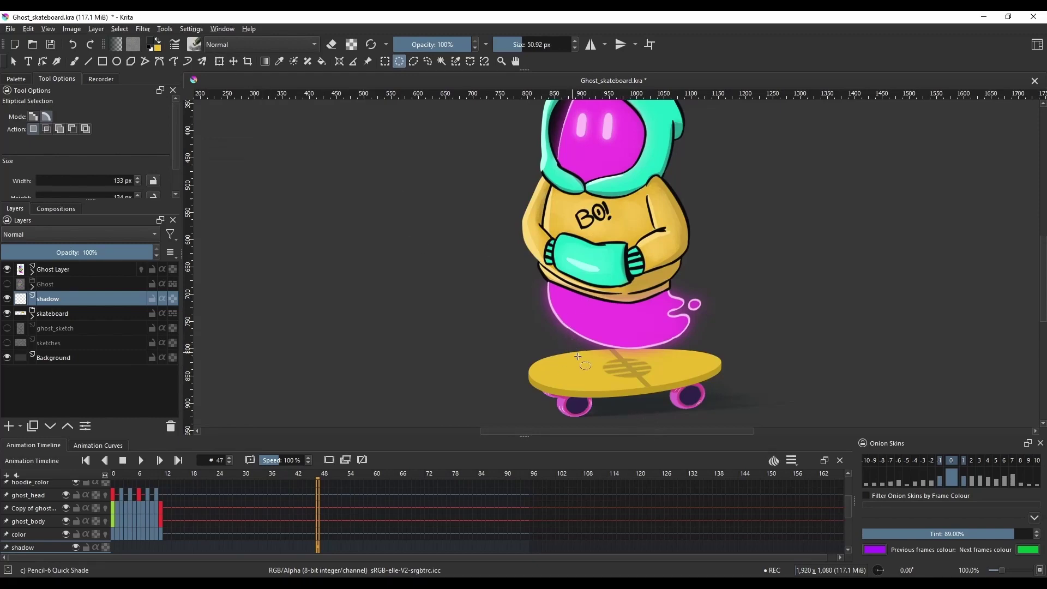
{"action": "left_click_drag", "start_coordinate": [570, 357], "coordinate": [675, 386]}
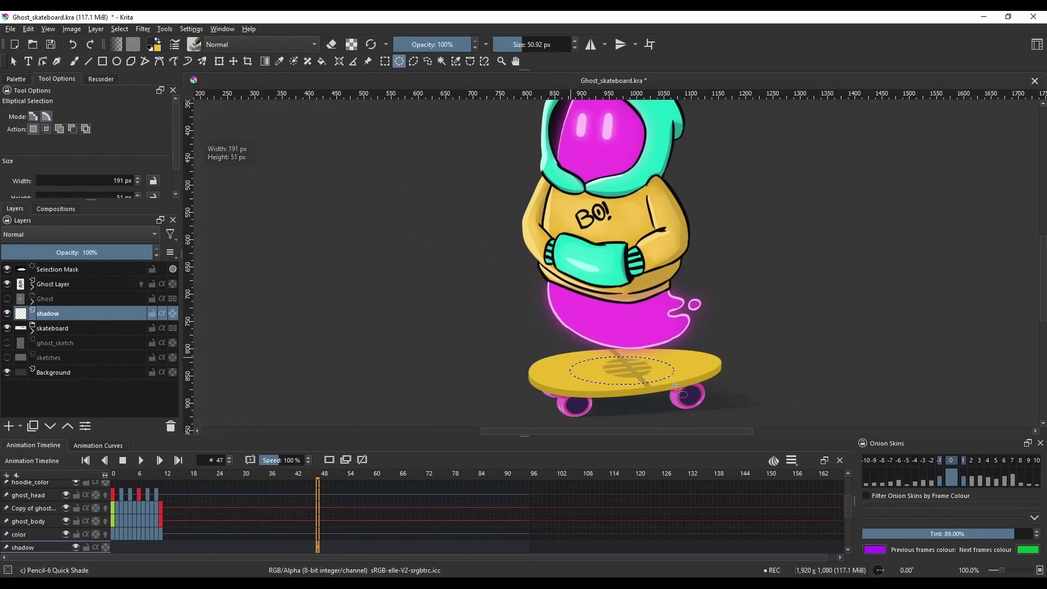
{"action": "key", "text": "shift+BackSpace"}
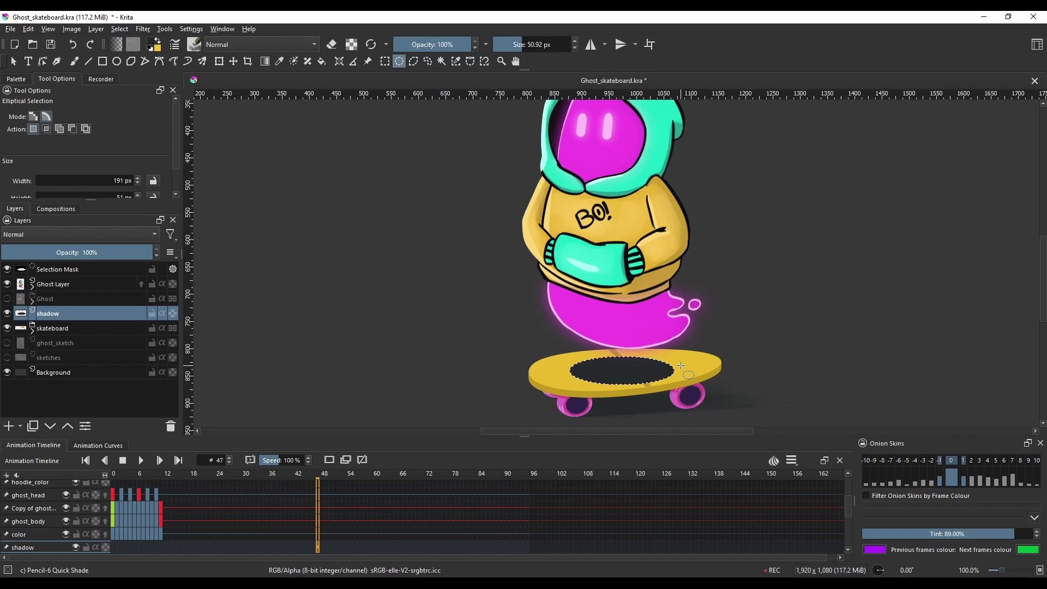
{"action": "key", "text": "ctrl+shift+a"}
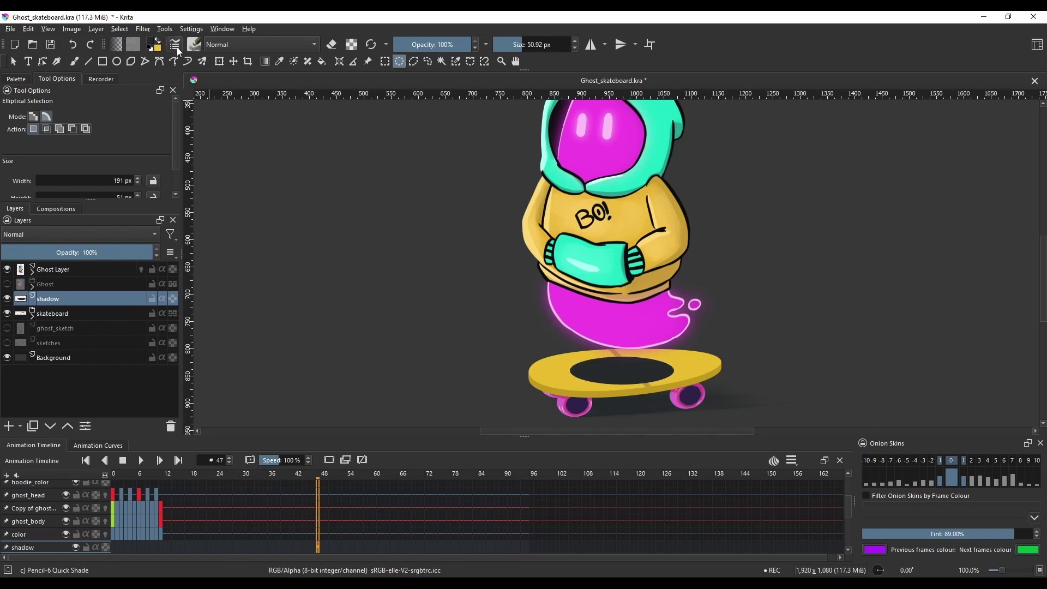
Step: Apply a 40.10 px Gaussian Blur to the shadow and set its layer opacity to 46%
{"action": "left_click", "coordinate": [143, 29]}
{"action": "mouse_move", "coordinate": [181, 91]}
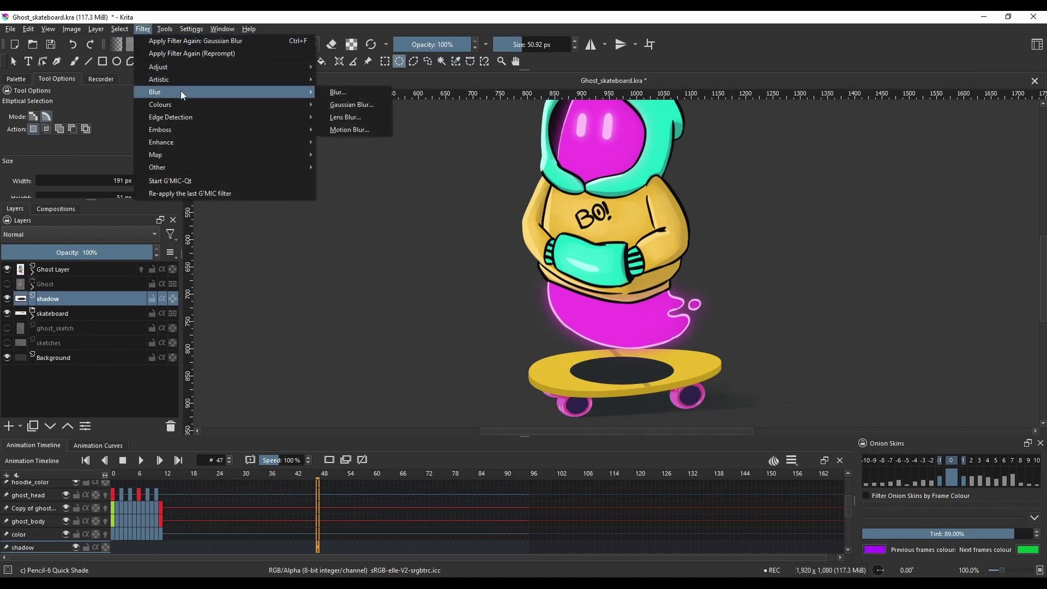
{"action": "left_click", "coordinate": [358, 105]}
{"action": "left_click_drag", "start_coordinate": [858, 143], "coordinate": [297, 213]}
{"action": "left_click", "coordinate": [289, 249]}
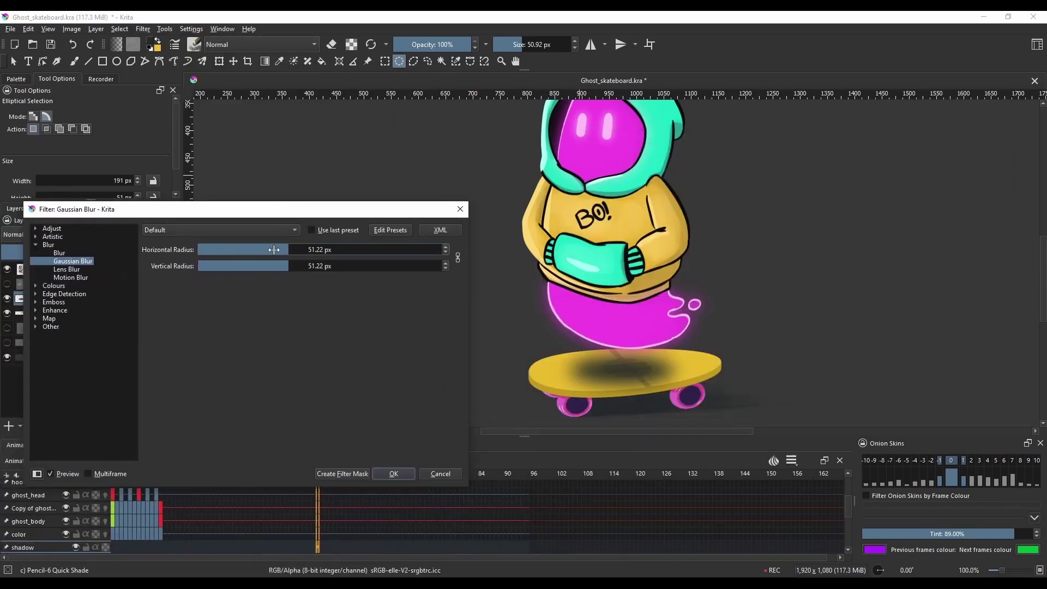
{"action": "left_click", "coordinate": [269, 250]}
{"action": "left_click", "coordinate": [282, 249]}
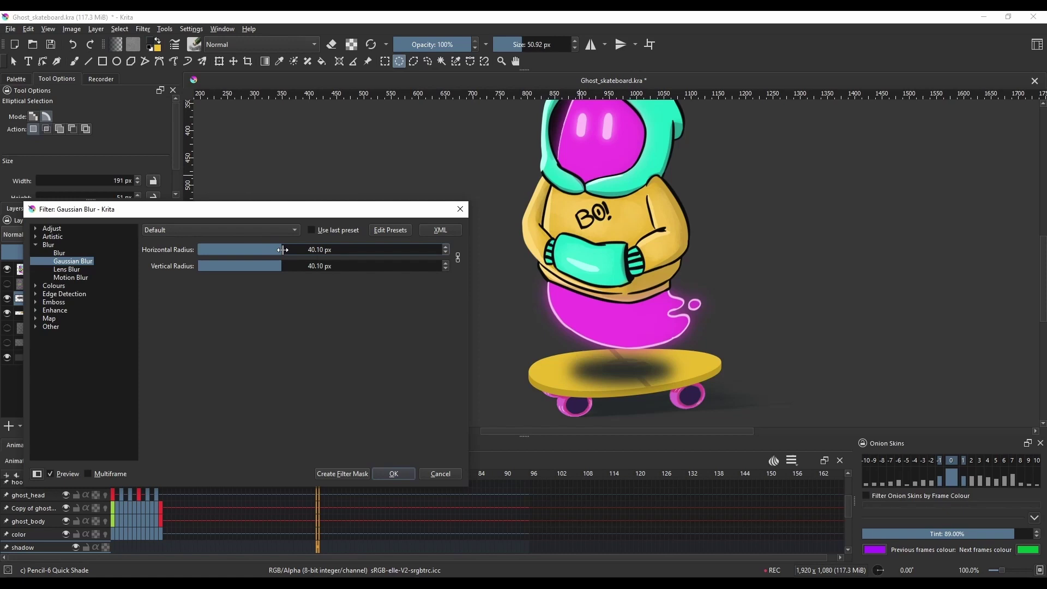
{"action": "left_click", "coordinate": [388, 470]}
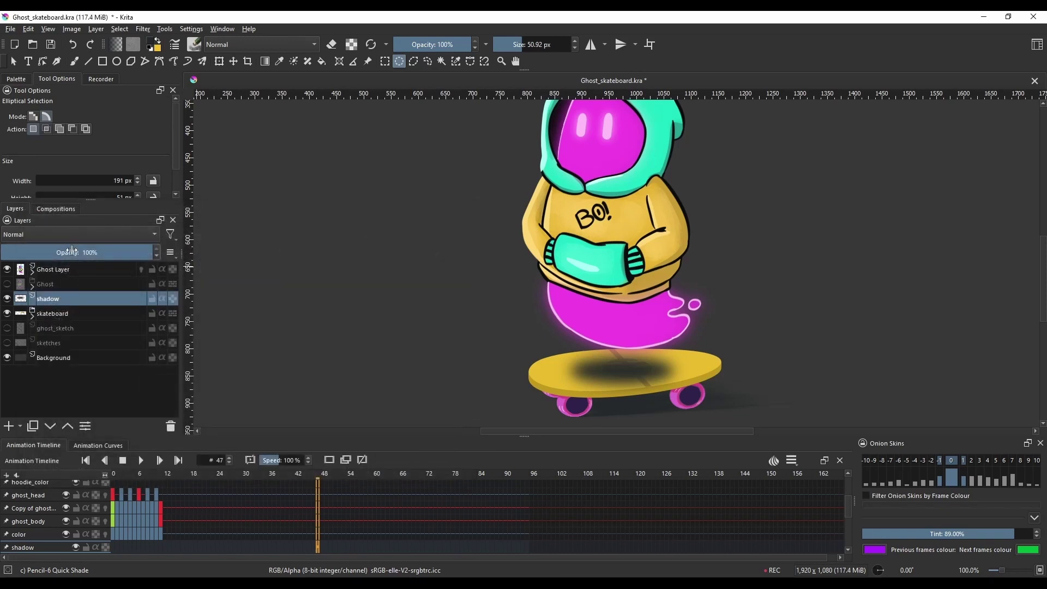
{"action": "left_click_drag", "start_coordinate": [82, 252], "coordinate": [49, 250]}
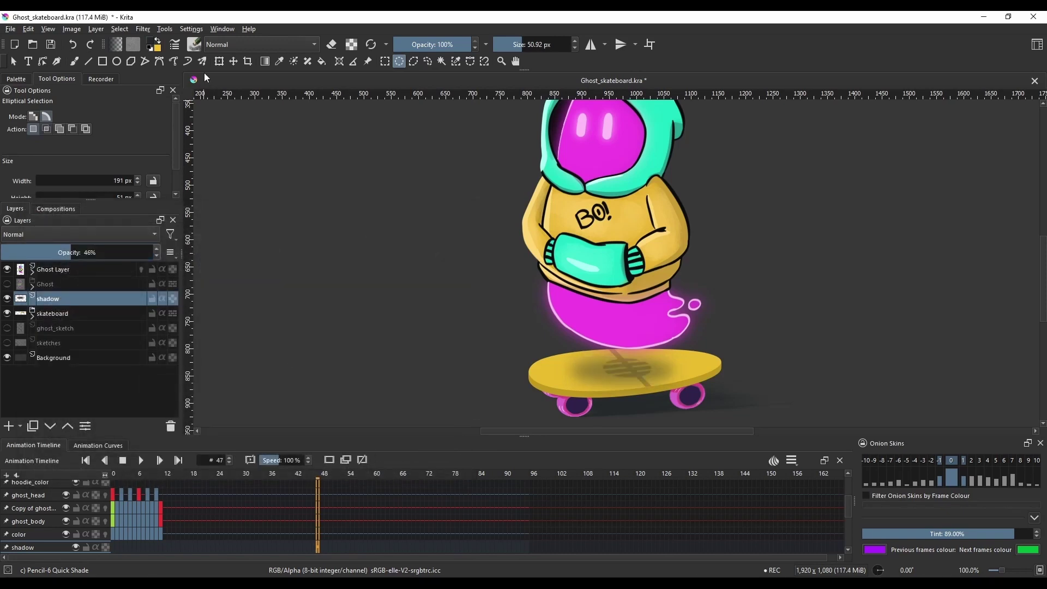
{"action": "left_click", "coordinate": [218, 61]}
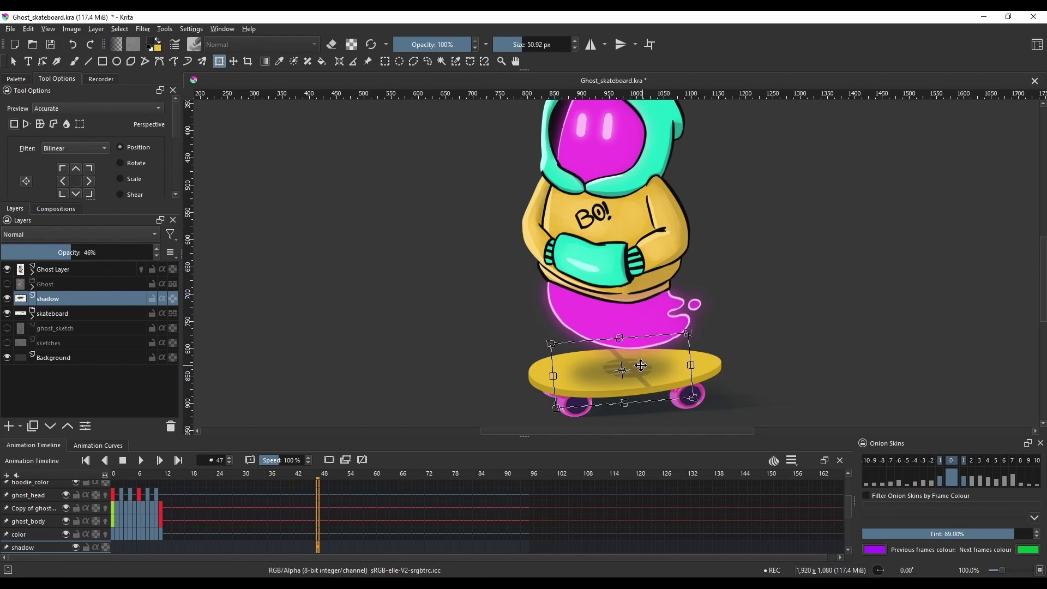
Step: Shift the shadow slightly right, then add a transform mask to the shadow layer at frame 0
{"action": "left_click_drag", "start_coordinate": [640, 365], "coordinate": [647, 365]}
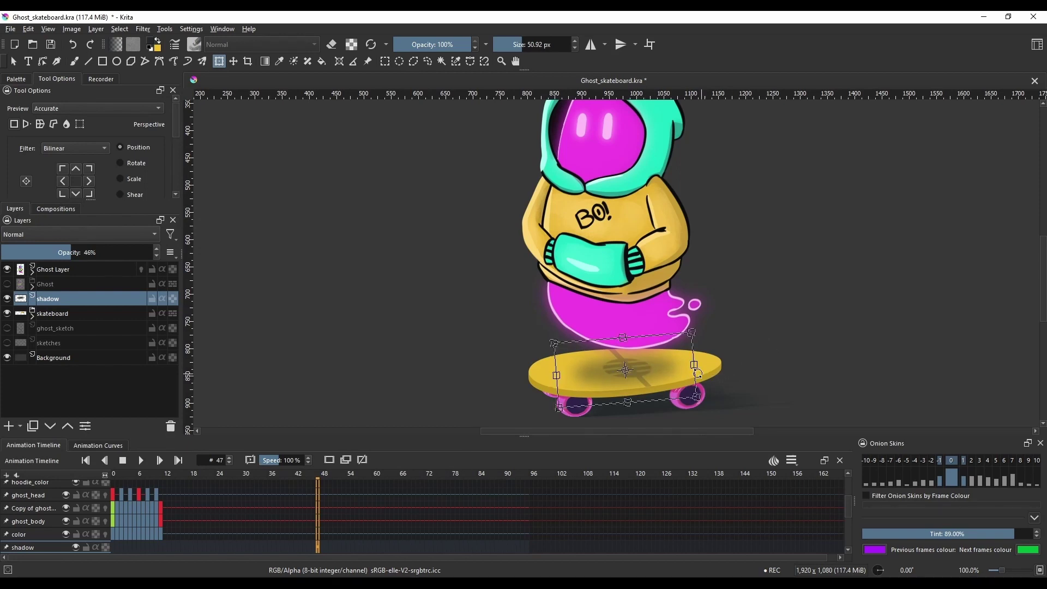
{"action": "key", "text": "Return"}
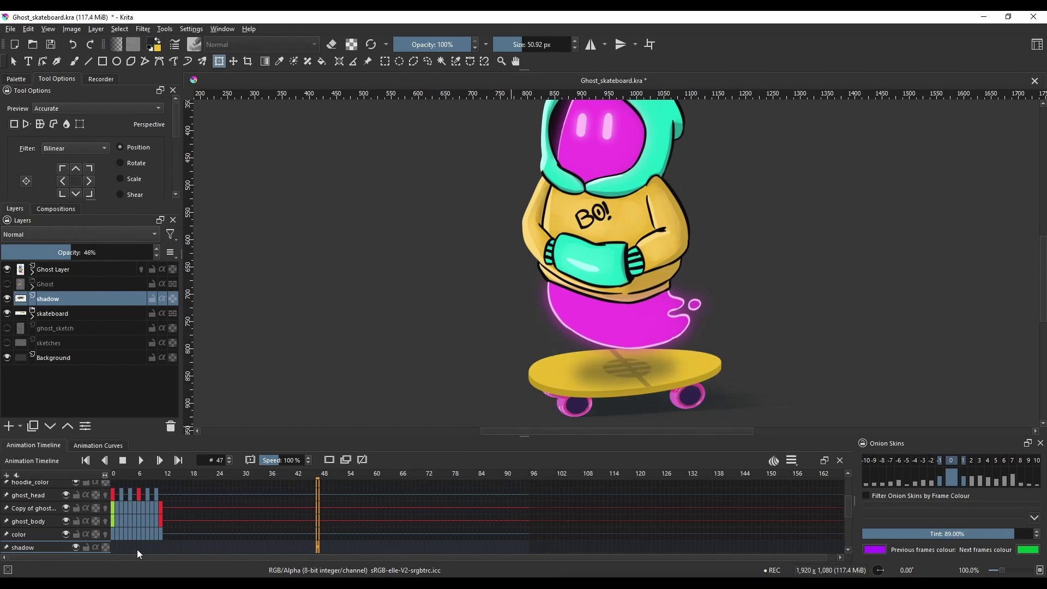
{"action": "left_click", "coordinate": [112, 547]}
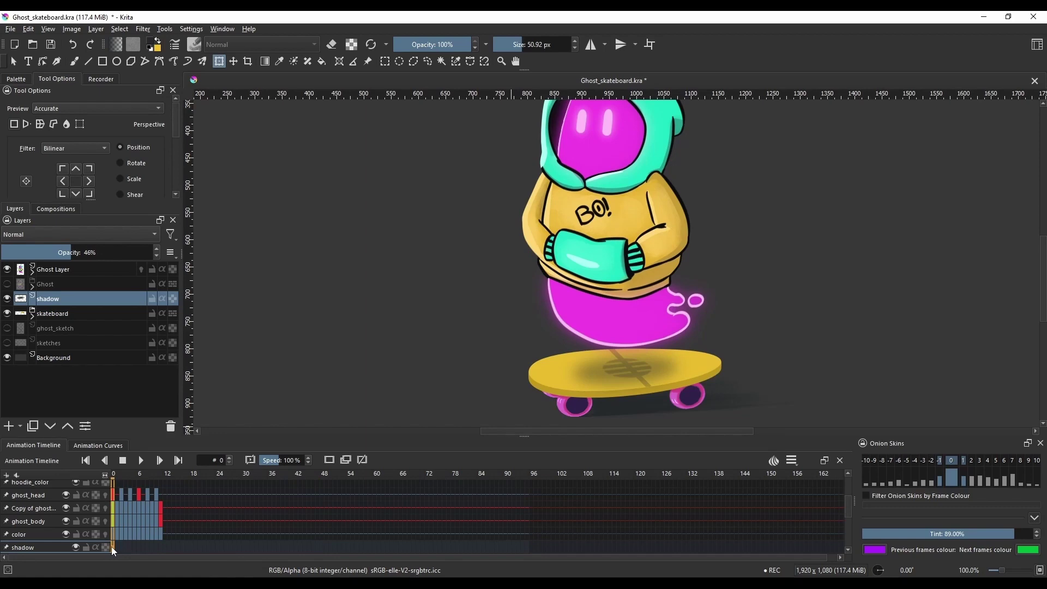
{"action": "right_click", "coordinate": [57, 296]}
{"action": "mouse_move", "coordinate": [103, 496]}
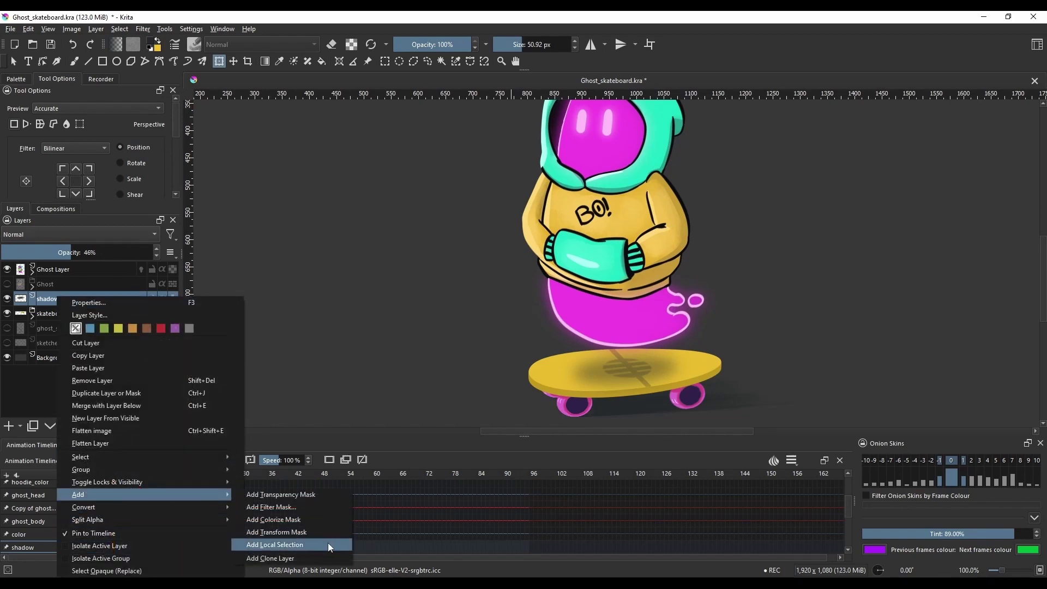
{"action": "left_click", "coordinate": [315, 533]}
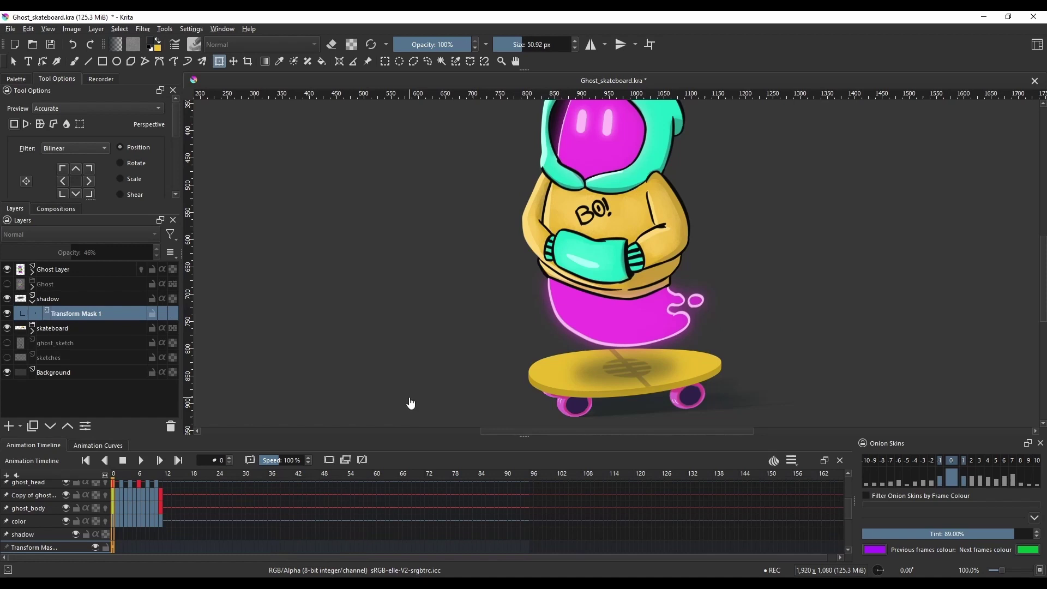
Step: Save, then key the shadow's transform mask at frames 0 and 95 in Animation Curves
{"action": "key", "text": "ctrl+s"}
{"action": "left_click", "coordinate": [98, 445]}
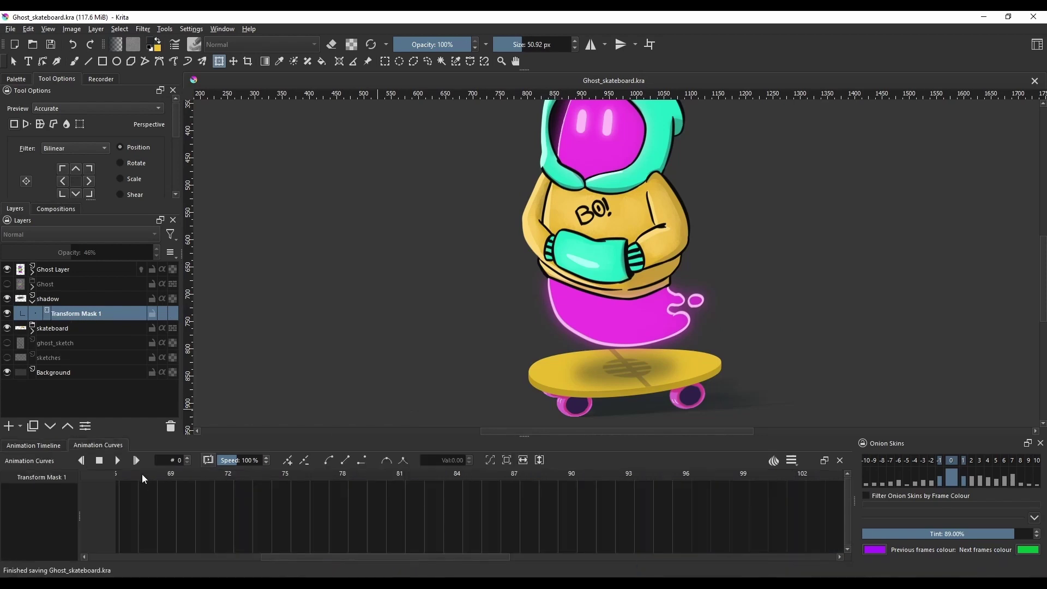
{"action": "left_click_drag", "start_coordinate": [312, 557], "coordinate": [141, 556]}
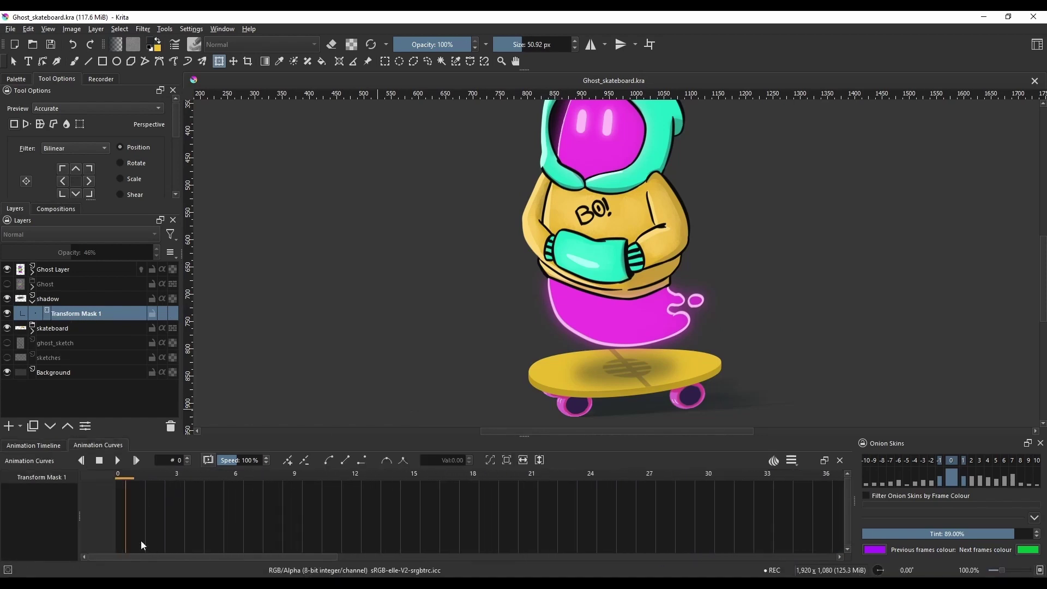
{"action": "left_click", "coordinate": [289, 461]}
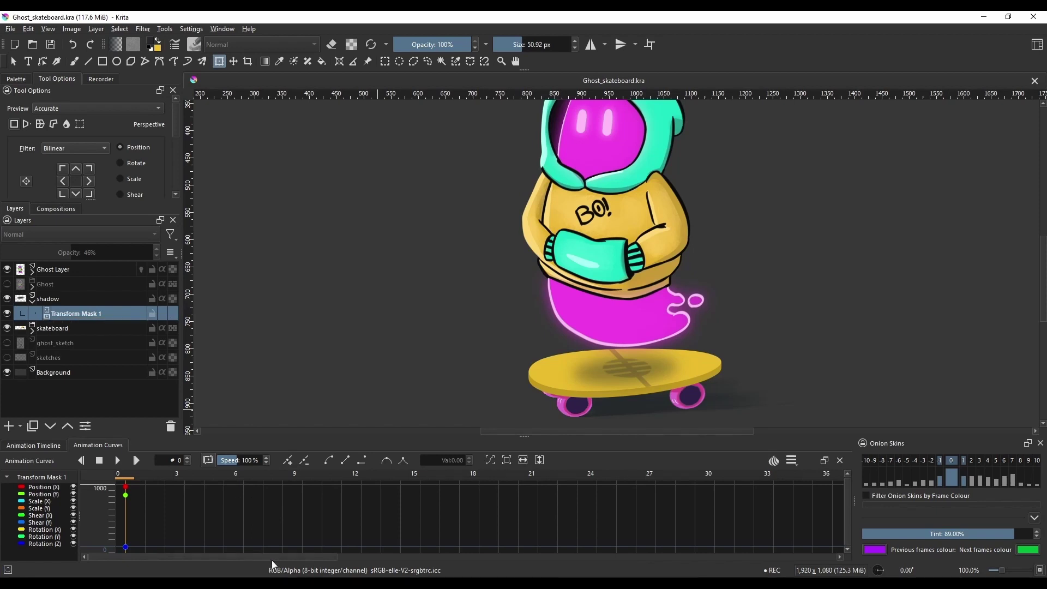
{"action": "left_click_drag", "start_coordinate": [269, 558], "coordinate": [478, 558]}
{"action": "left_click", "coordinate": [384, 476]}
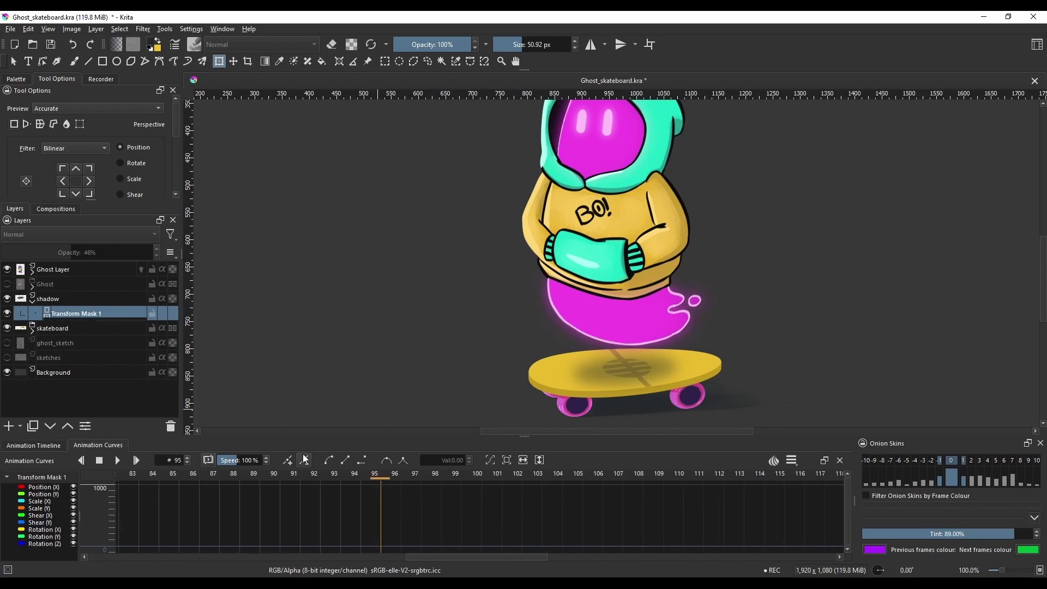
{"action": "left_click", "coordinate": [290, 460]}
{"action": "left_click", "coordinate": [51, 445]}
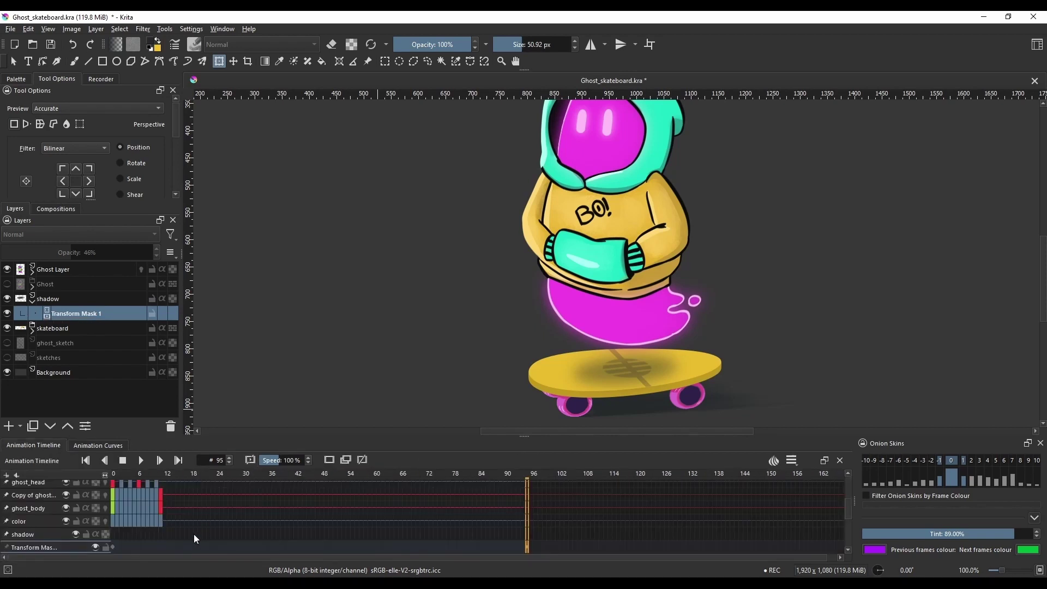
Step: Squeeze the shadow narrower around its centre at frame 17
{"action": "left_click", "coordinate": [175, 543]}
{"action": "left_click", "coordinate": [187, 548]}
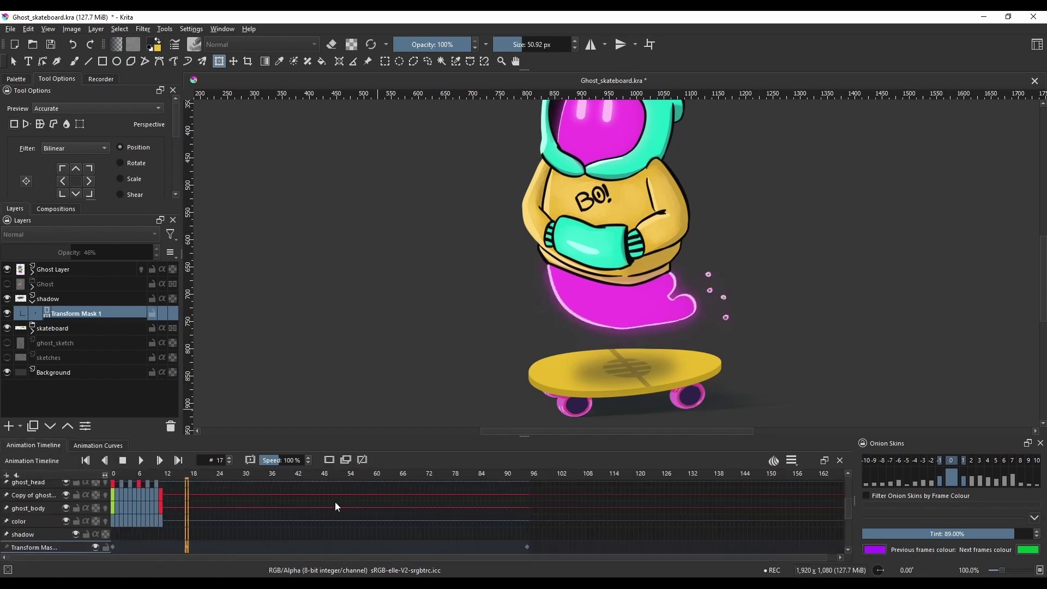
{"action": "left_click", "coordinate": [643, 362]}
{"action": "left_click_drag", "start_coordinate": [691, 370], "coordinate": [681, 370]}
{"action": "left_click", "coordinate": [307, 550]}
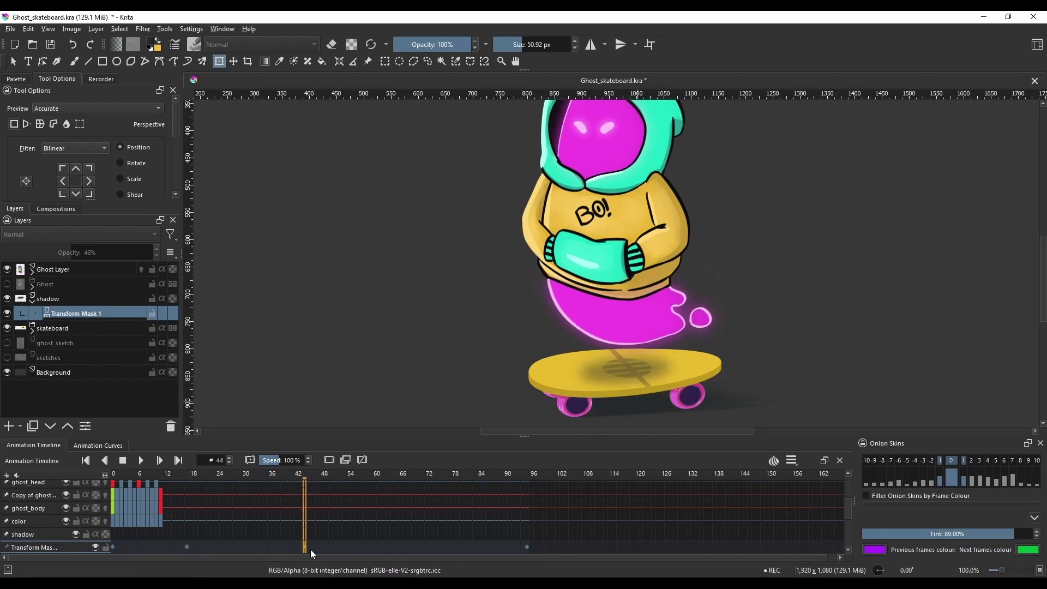
Step: Keyframe the shadow at frame 51 and narrow it again at frame 75
{"action": "left_click_drag", "start_coordinate": [308, 479], "coordinate": [335, 476]}
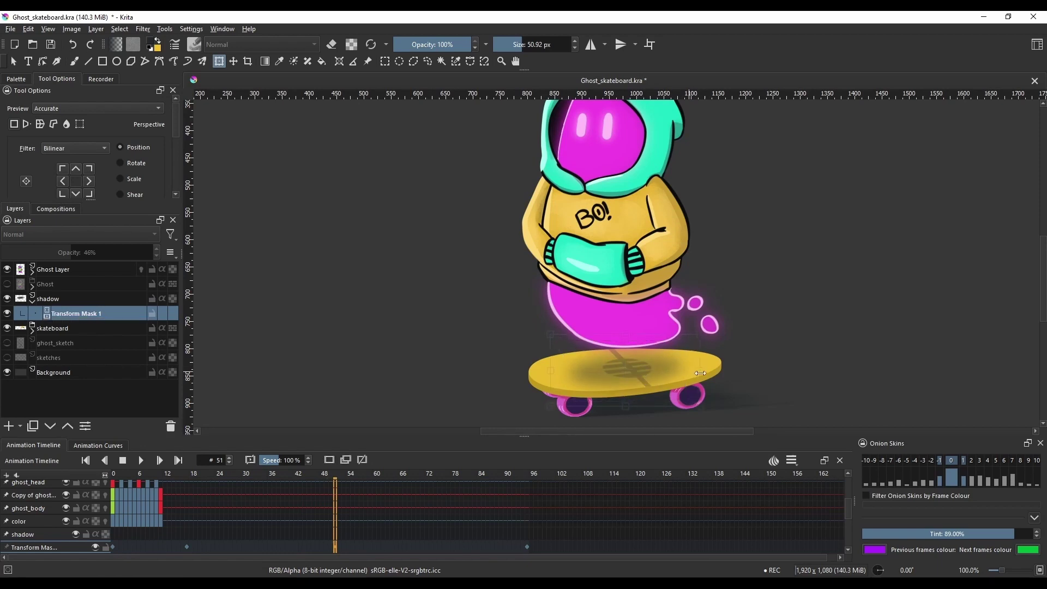
{"action": "left_click", "coordinate": [418, 550]}
{"action": "left_click", "coordinate": [439, 549]}
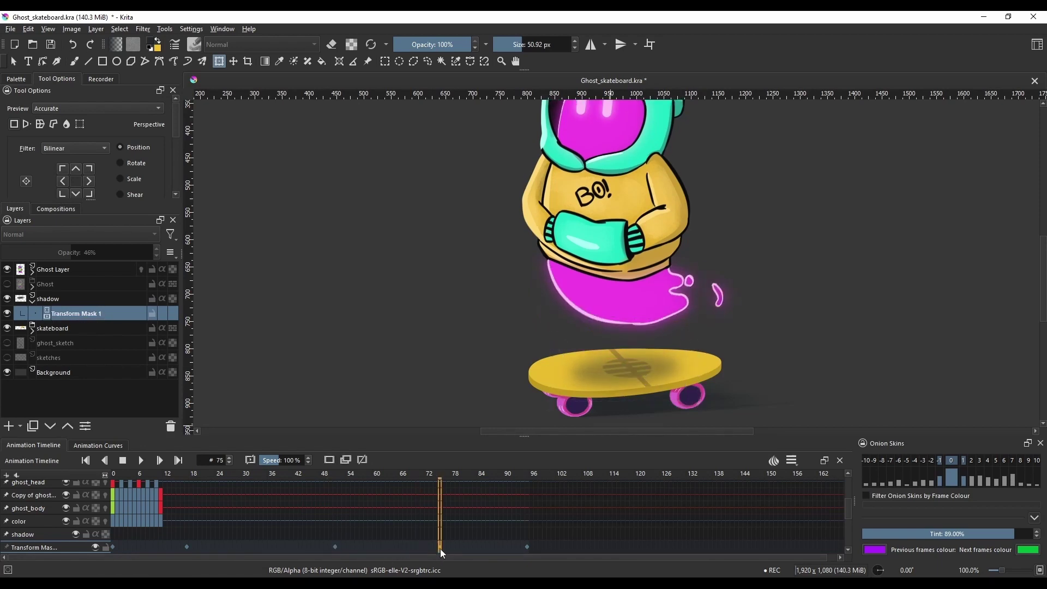
{"action": "left_click_drag", "start_coordinate": [698, 370], "coordinate": [678, 370]}
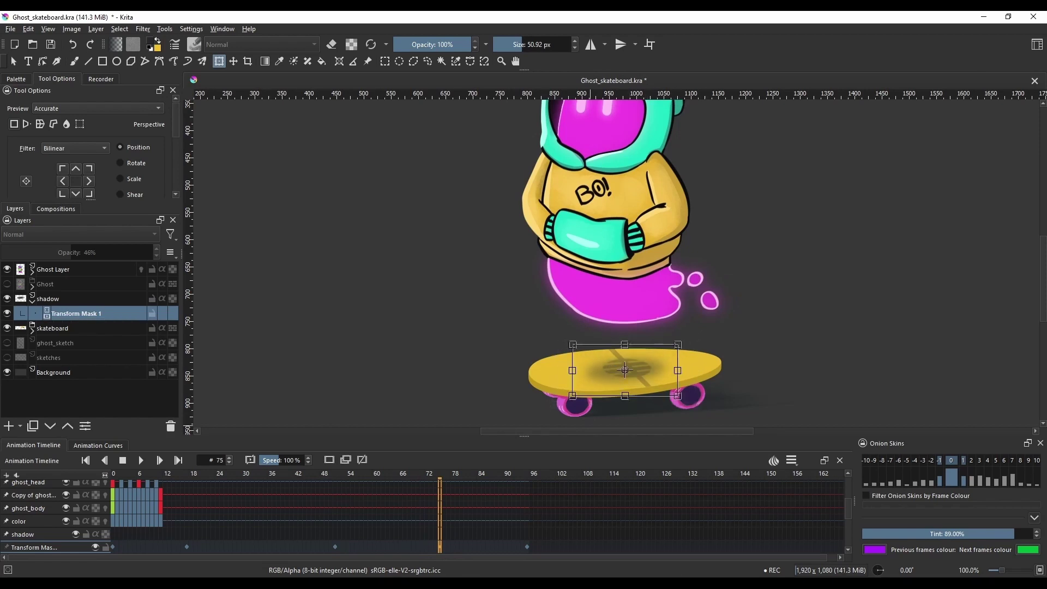
Step: Move the shadow's middle keyframe to frame 48, save, and zoom out on the canvas
{"action": "left_click", "coordinate": [316, 549]}
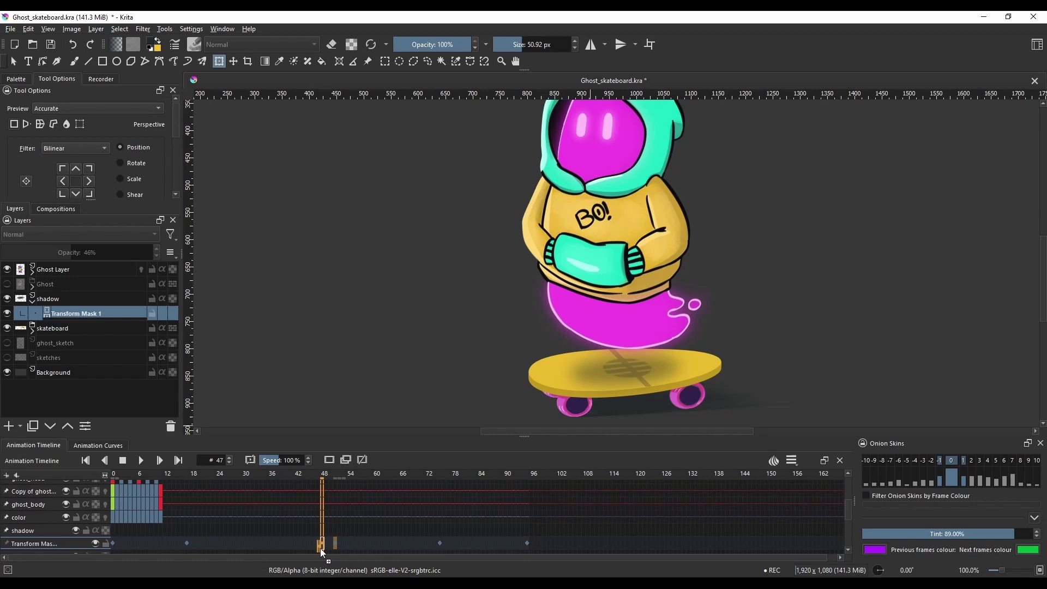
{"action": "left_click_drag", "start_coordinate": [319, 548], "coordinate": [355, 535]}
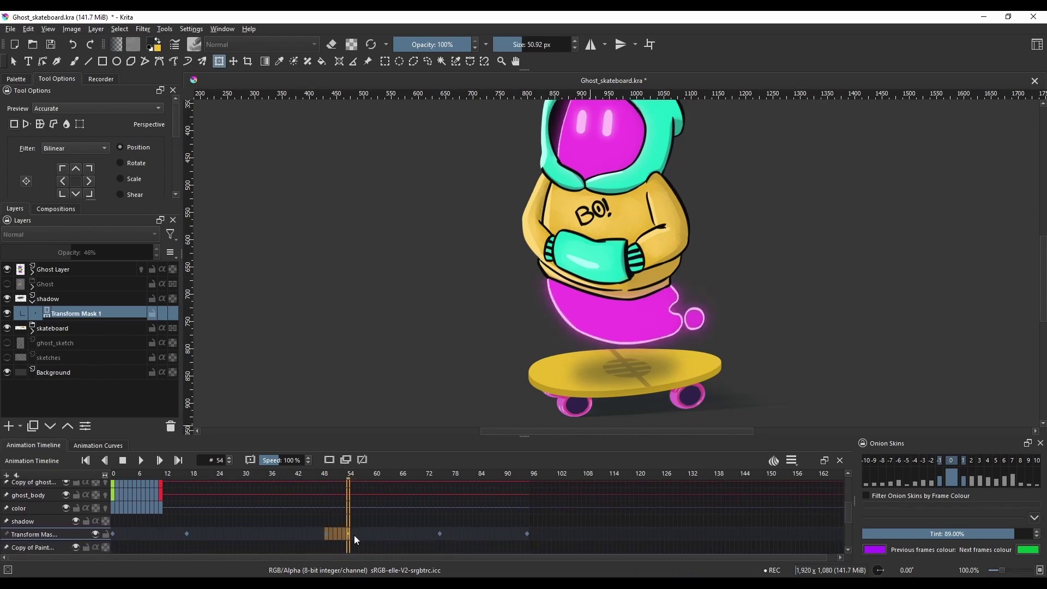
{"action": "left_click", "coordinate": [114, 532]}
{"action": "key", "text": "ctrl+s"}
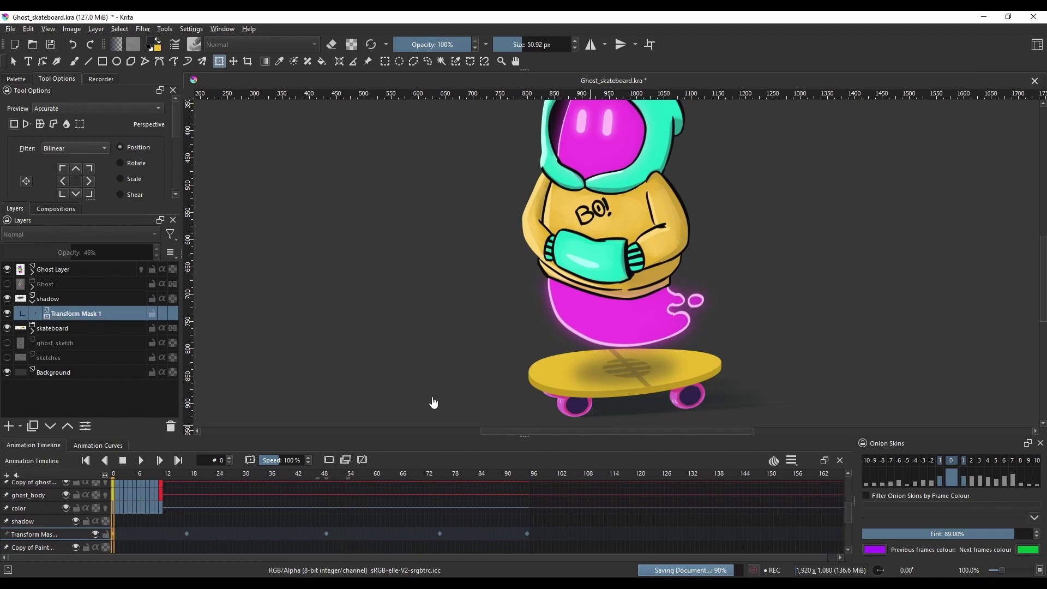
{"action": "key", "text": "ctrl+minus"}
{"action": "key", "text": "ctrl+minus"}
{"action": "scroll", "coordinate": [639, 293], "scroll_direction": "up", "scroll_amount": 1}
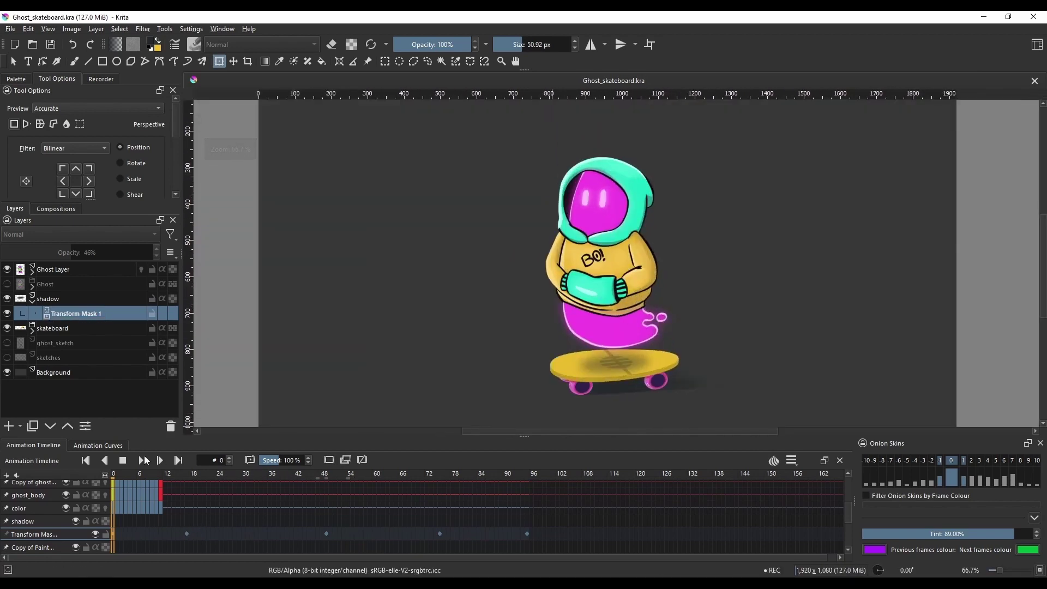
Step: Start playback, which triggers regeneration of the animation frame cache
{"action": "left_click", "coordinate": [144, 460]}
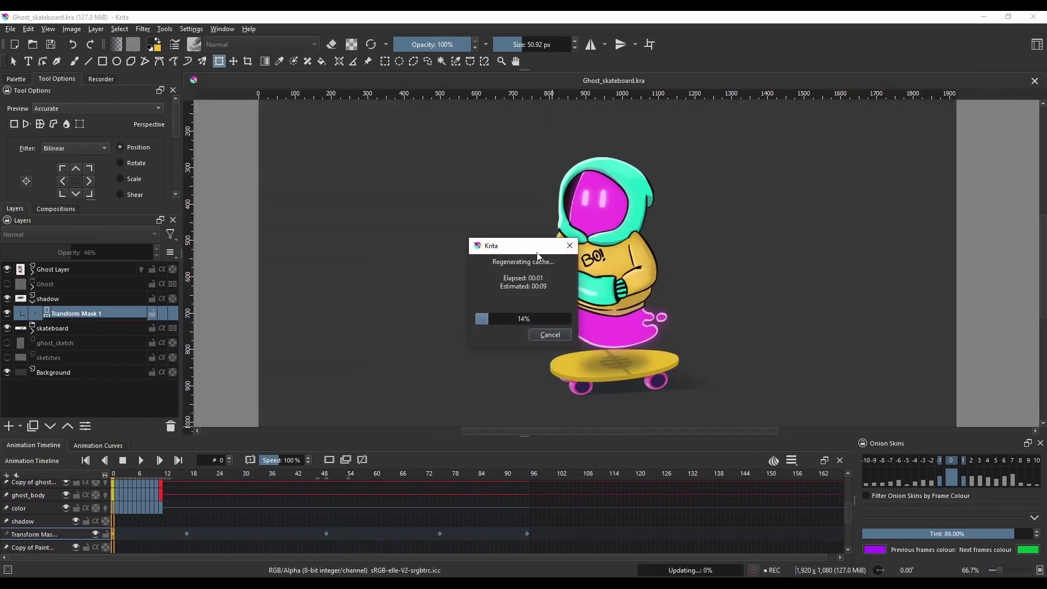